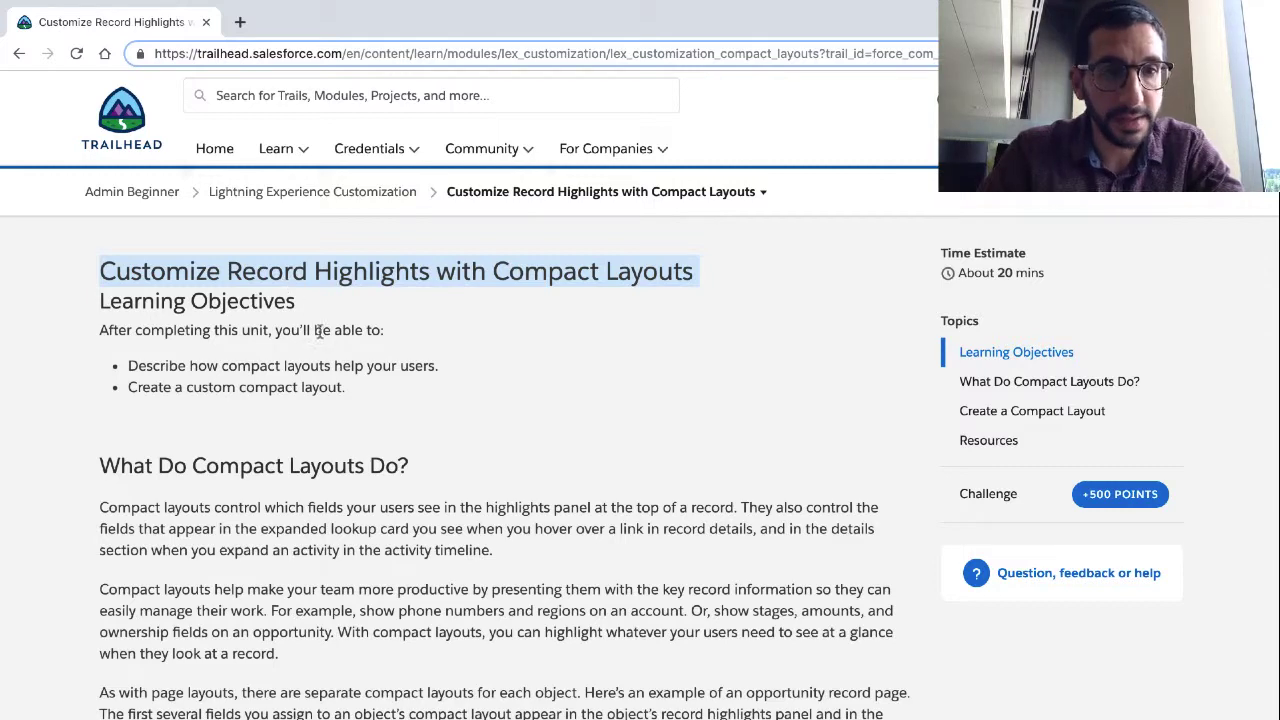
- Read the learning objectives of the Customize Record Highlights with Compact Layouts unit, highlighting the objective about how compact layouts help users
{"action": "scroll", "coordinate": [323, 342], "scroll_direction": "down", "scroll_amount": 1}
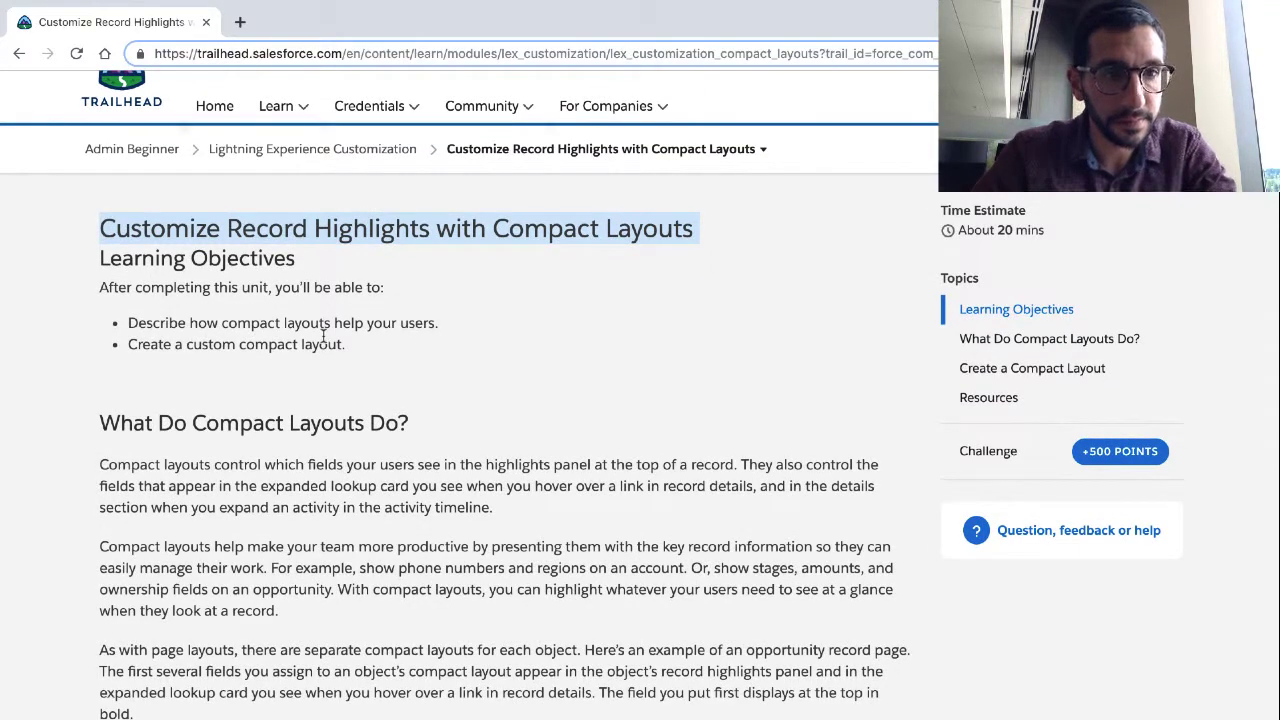
{"action": "triple_click", "coordinate": [323, 342]}
{"action": "triple_click", "coordinate": [323, 323]}
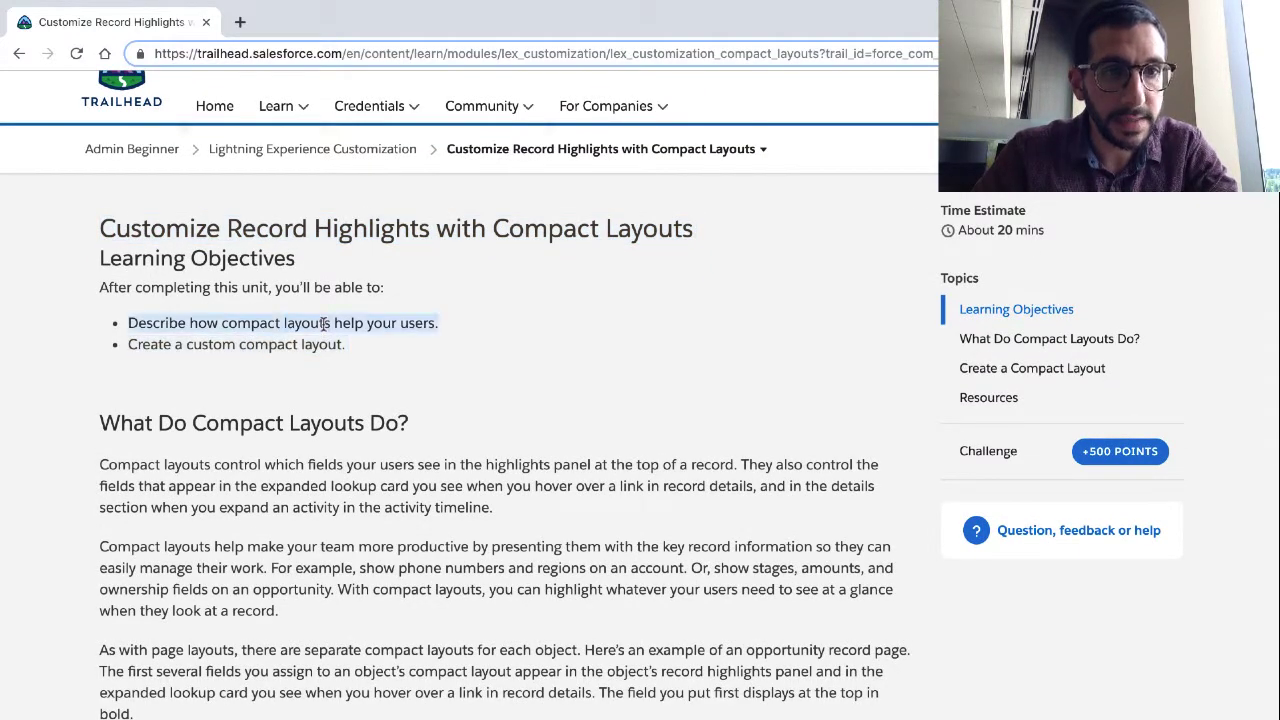
{"action": "left_click", "coordinate": [320, 363]}
- Read the opening paragraph of What Do Compact Layouts Do?, highlighting the parts on lookup card fields and expanded activity details
{"action": "scroll", "coordinate": [322, 360], "scroll_direction": "down", "scroll_amount": 2}
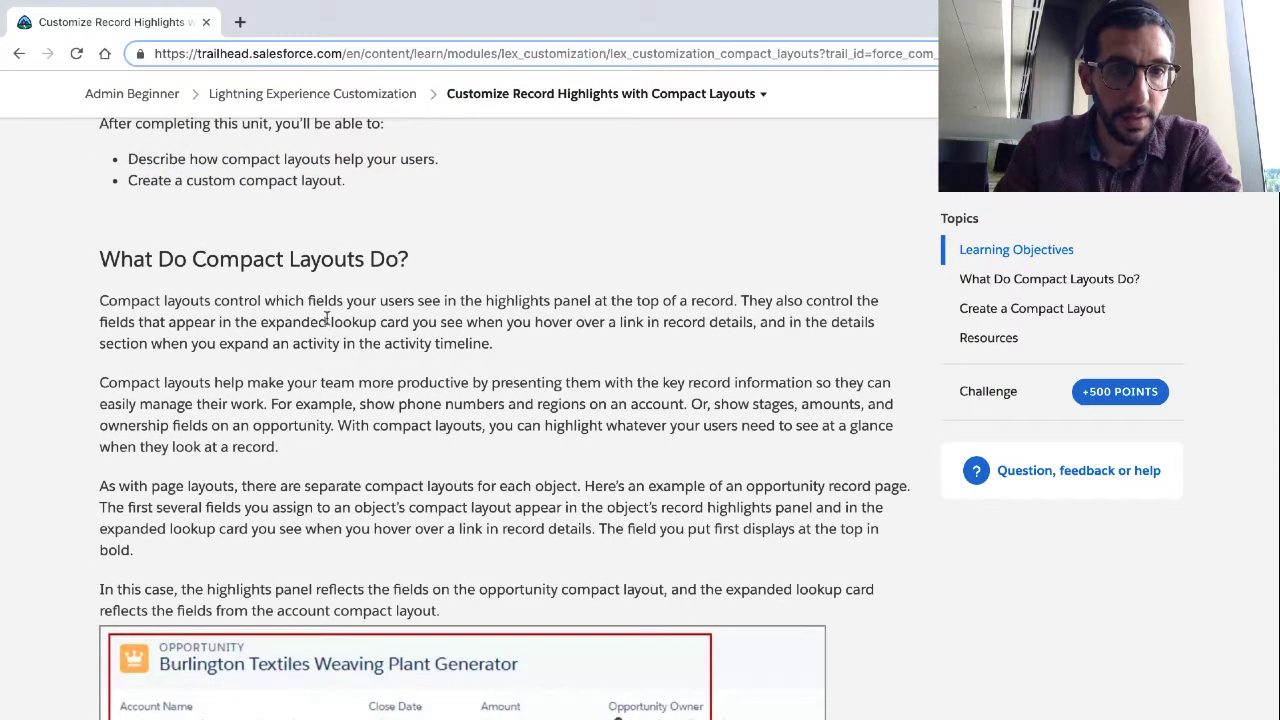
{"action": "triple_click", "coordinate": [327, 318]}
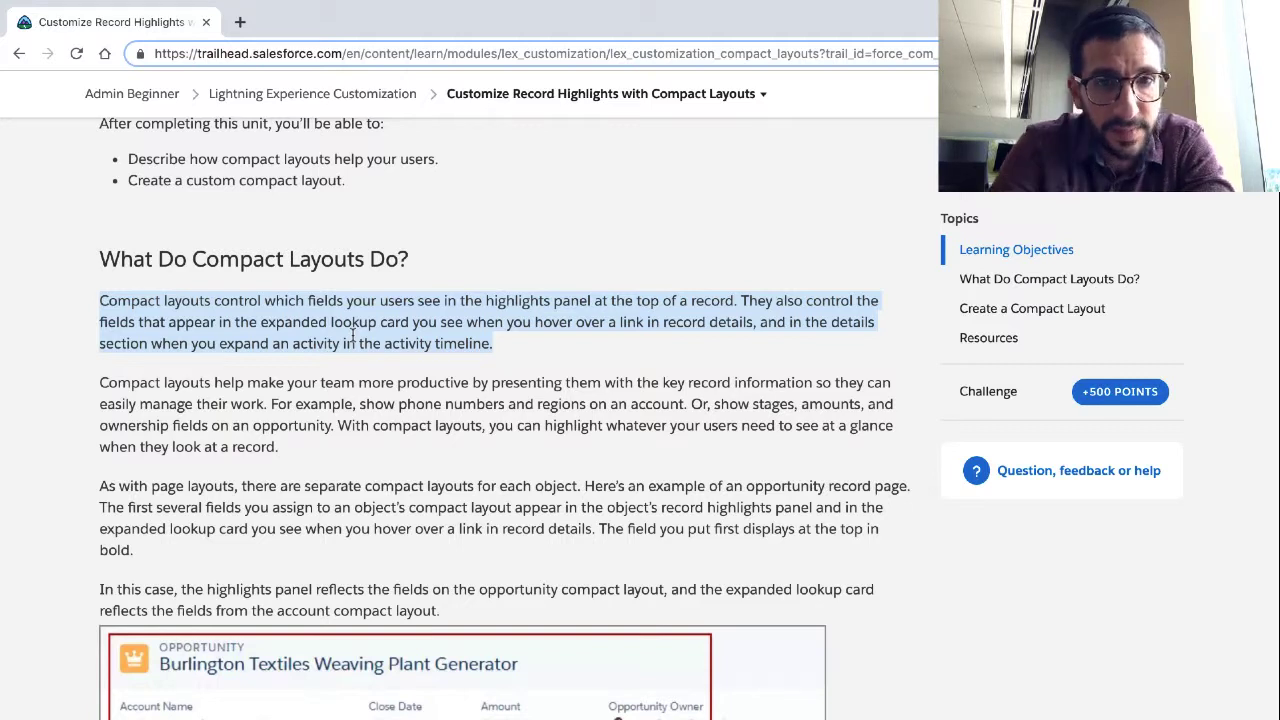
{"action": "left_click", "coordinate": [412, 299]}
{"action": "left_click_drag", "start_coordinate": [414, 297], "coordinate": [737, 327]}
{"action": "left_click", "coordinate": [743, 300]}
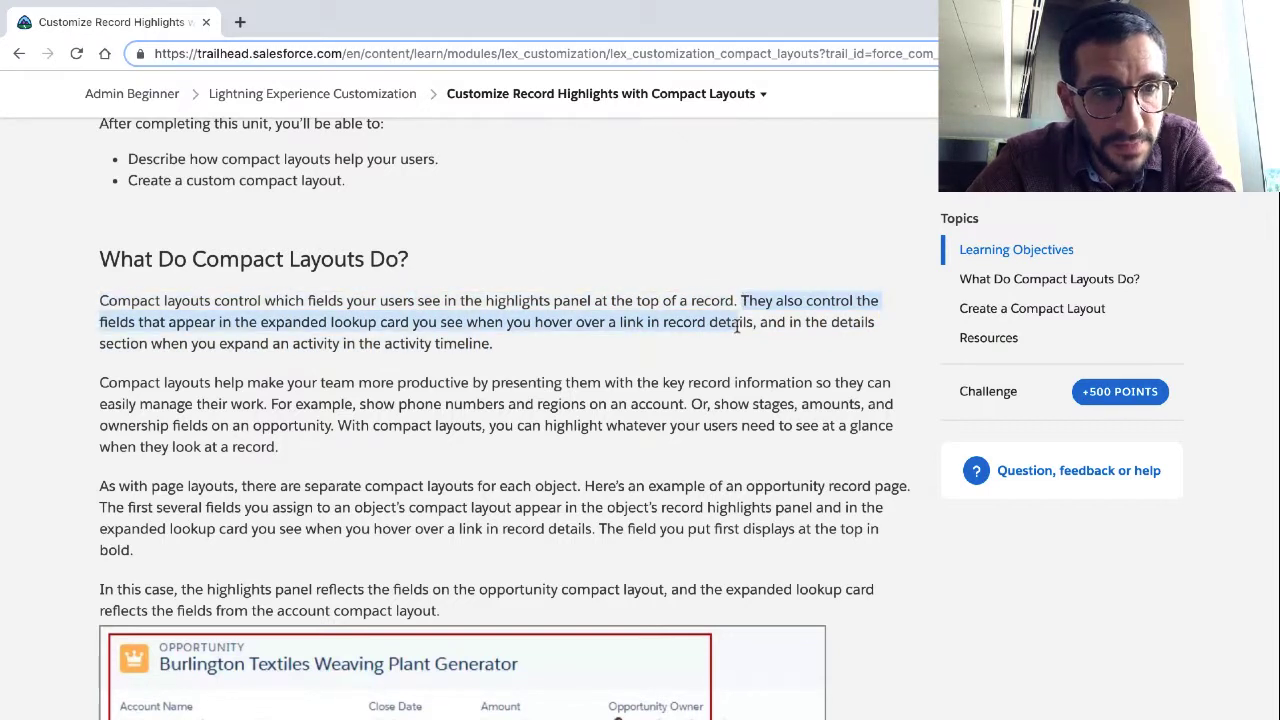
{"action": "mouse_move", "coordinate": [737, 327]}
{"action": "left_mouse_down"}
{"action": "mouse_move", "coordinate": [580, 365]}
{"action": "mouse_move", "coordinate": [412, 323]}
{"action": "mouse_move", "coordinate": [751, 315]}
{"action": "mouse_move", "coordinate": [759, 340]}
{"action": "left_mouse_up"}
{"action": "left_click", "coordinate": [757, 320]}
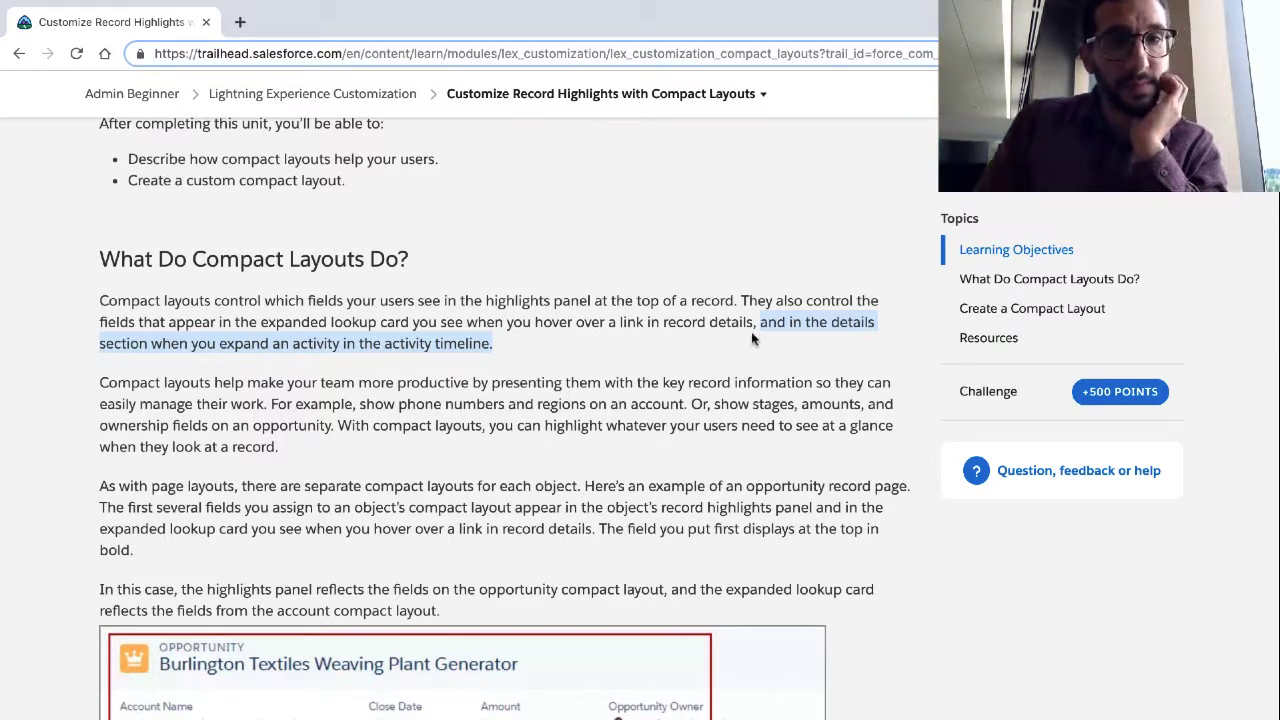
{"action": "double_click", "coordinate": [757, 300]}
{"action": "left_click_drag", "start_coordinate": [775, 308], "coordinate": [480, 332]}
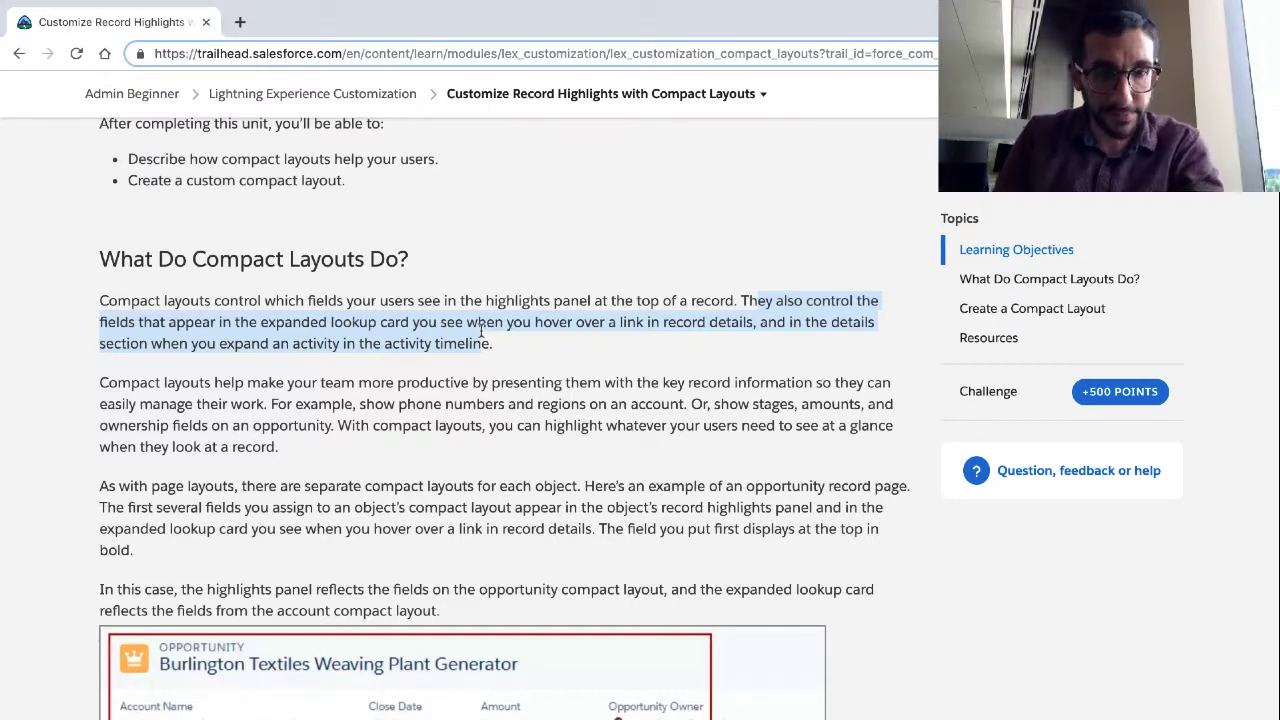
- Read the paragraph on how compact layouts make a team more productive, highlighting its examples and closing sentence
{"action": "triple_click", "coordinate": [424, 404]}
{"action": "scroll", "coordinate": [423, 406], "scroll_direction": "down", "scroll_amount": 2}
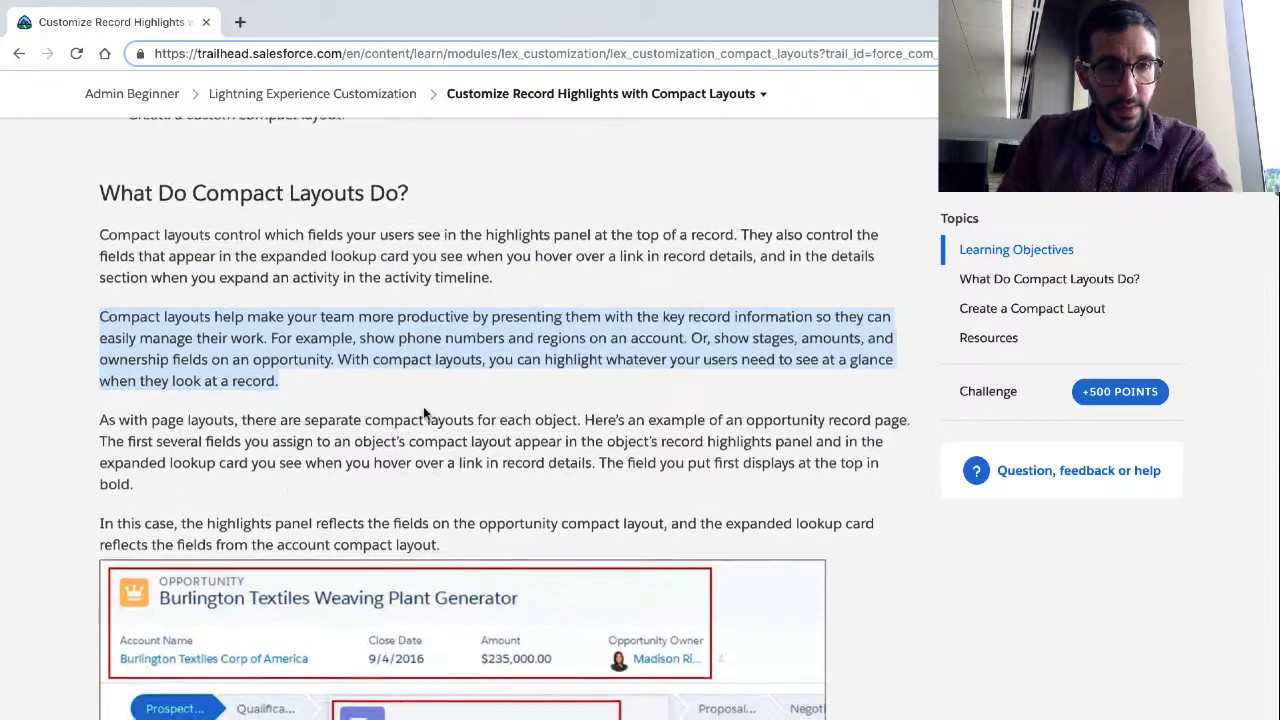
{"action": "scroll", "coordinate": [423, 406], "scroll_direction": "down", "scroll_amount": 2}
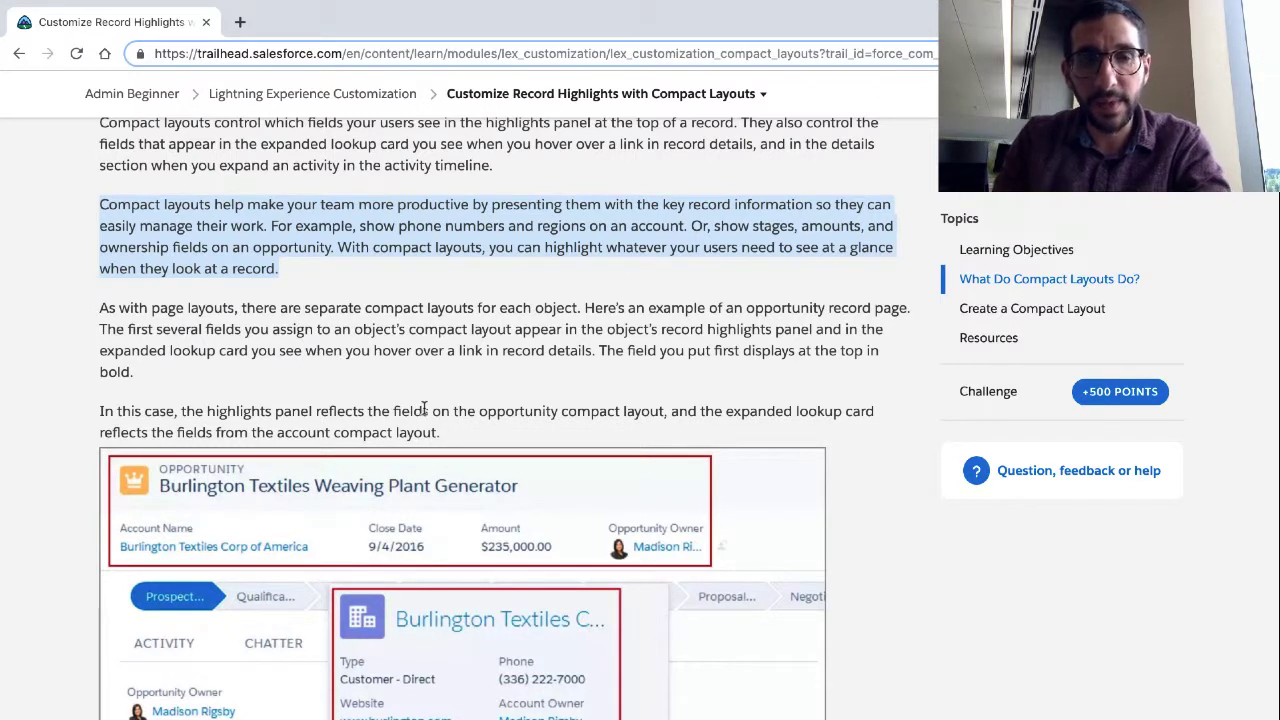
{"action": "triple_click", "coordinate": [526, 232]}
{"action": "left_click", "coordinate": [526, 232]}
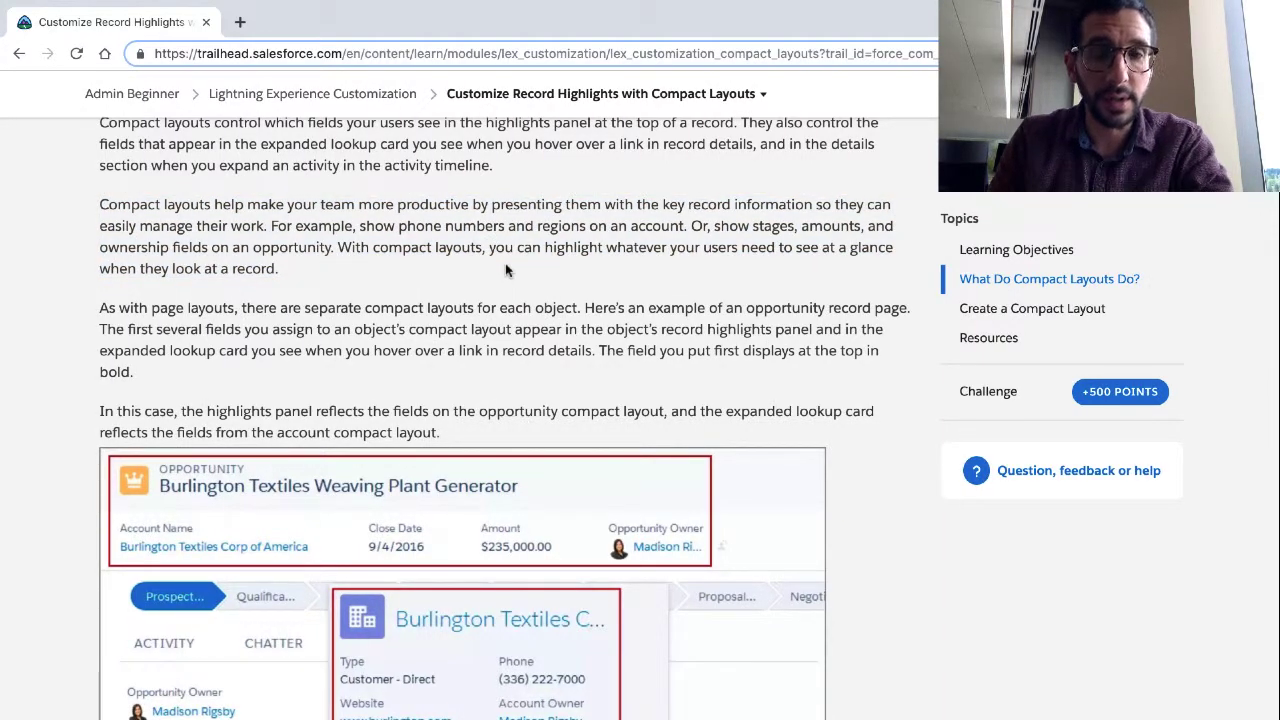
{"action": "left_click_drag", "start_coordinate": [703, 236], "coordinate": [771, 236]}
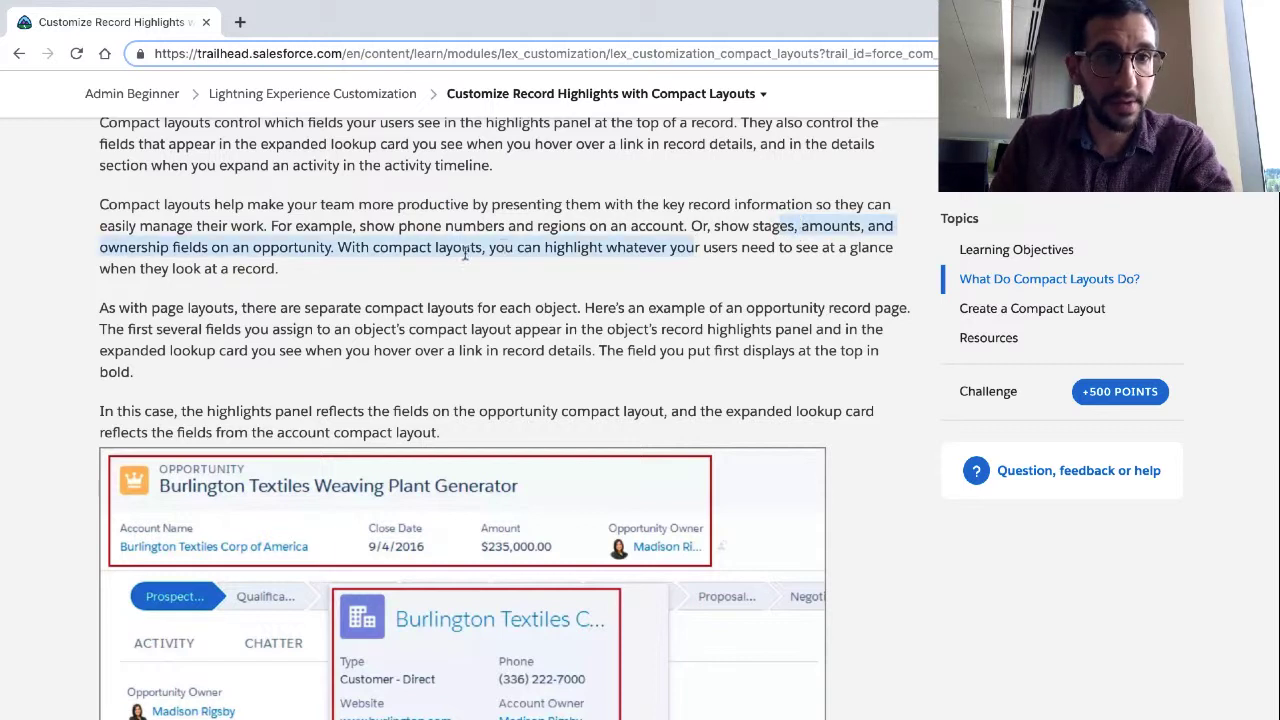
{"action": "left_click", "coordinate": [338, 255]}
{"action": "left_click_drag", "start_coordinate": [338, 252], "coordinate": [282, 268]}
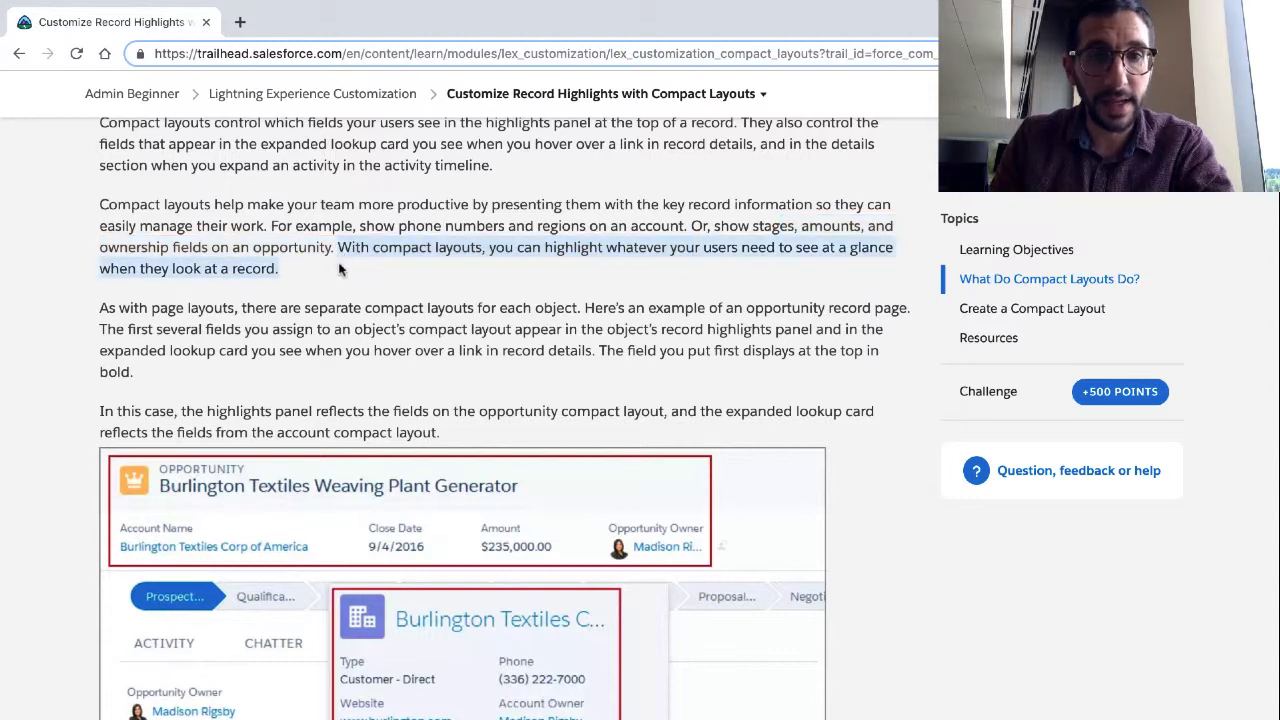
- Read and highlight the paragraph on separate compact layouts for each object and where their first fields appear
{"action": "scroll", "coordinate": [343, 263], "scroll_direction": "down", "scroll_amount": 1}
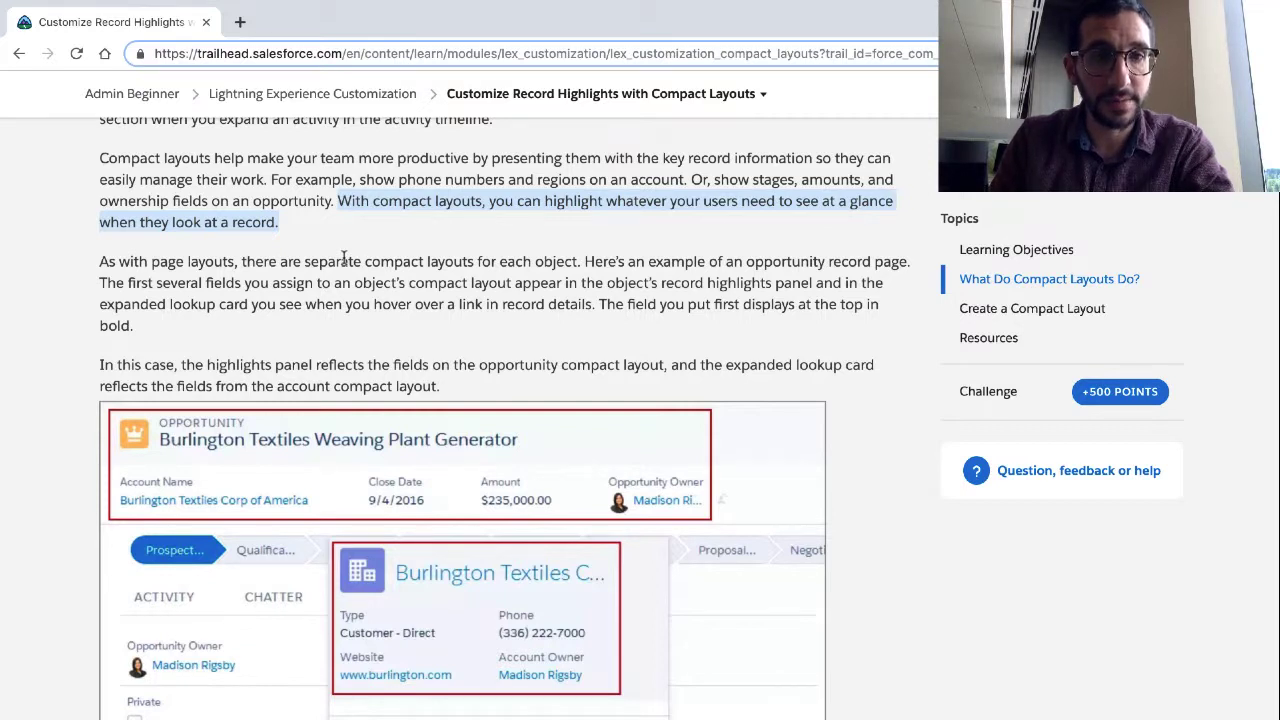
{"action": "left_click", "coordinate": [343, 258]}
{"action": "triple_click", "coordinate": [305, 300]}
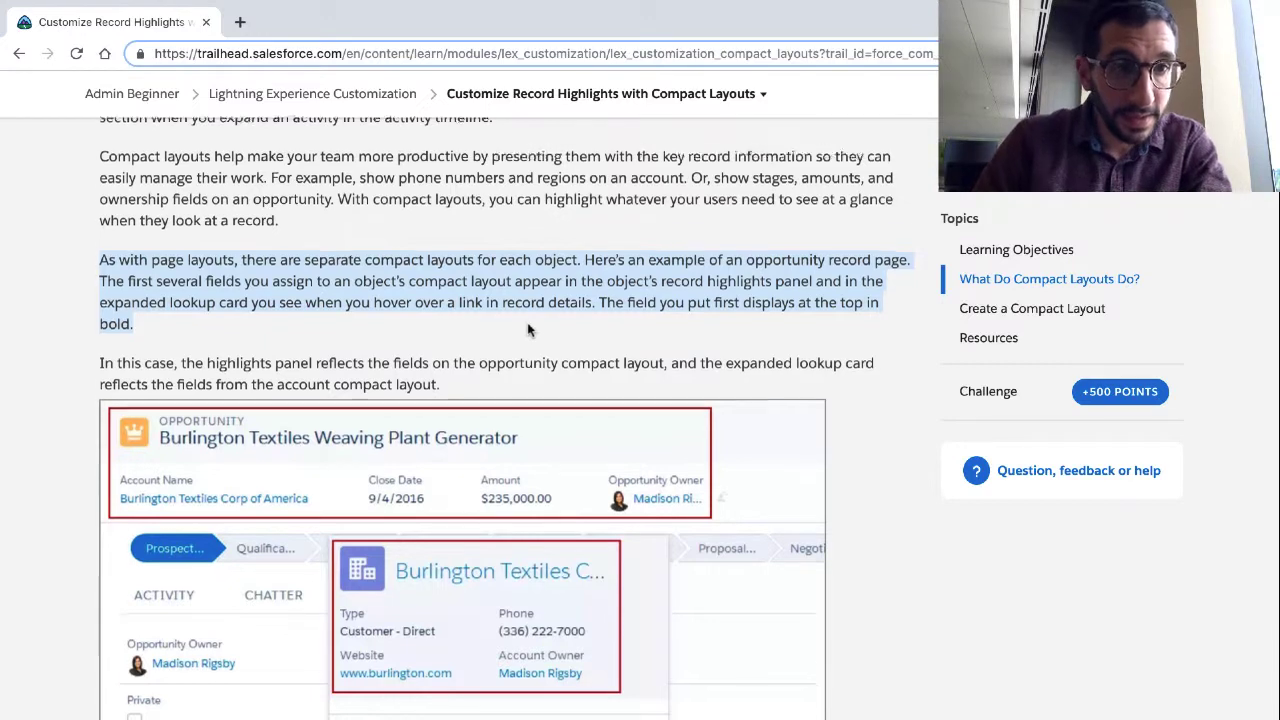
{"action": "scroll", "coordinate": [531, 332], "scroll_direction": "down", "scroll_amount": 1}
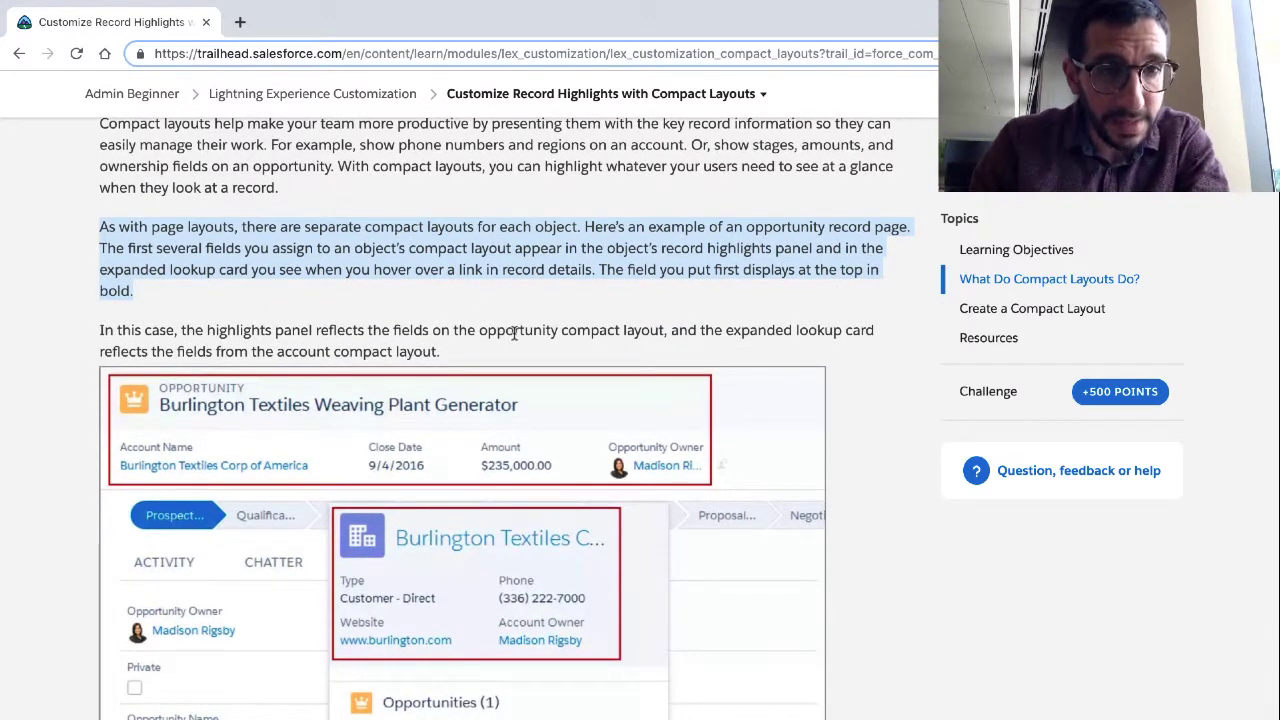
{"action": "left_click", "coordinate": [457, 264]}
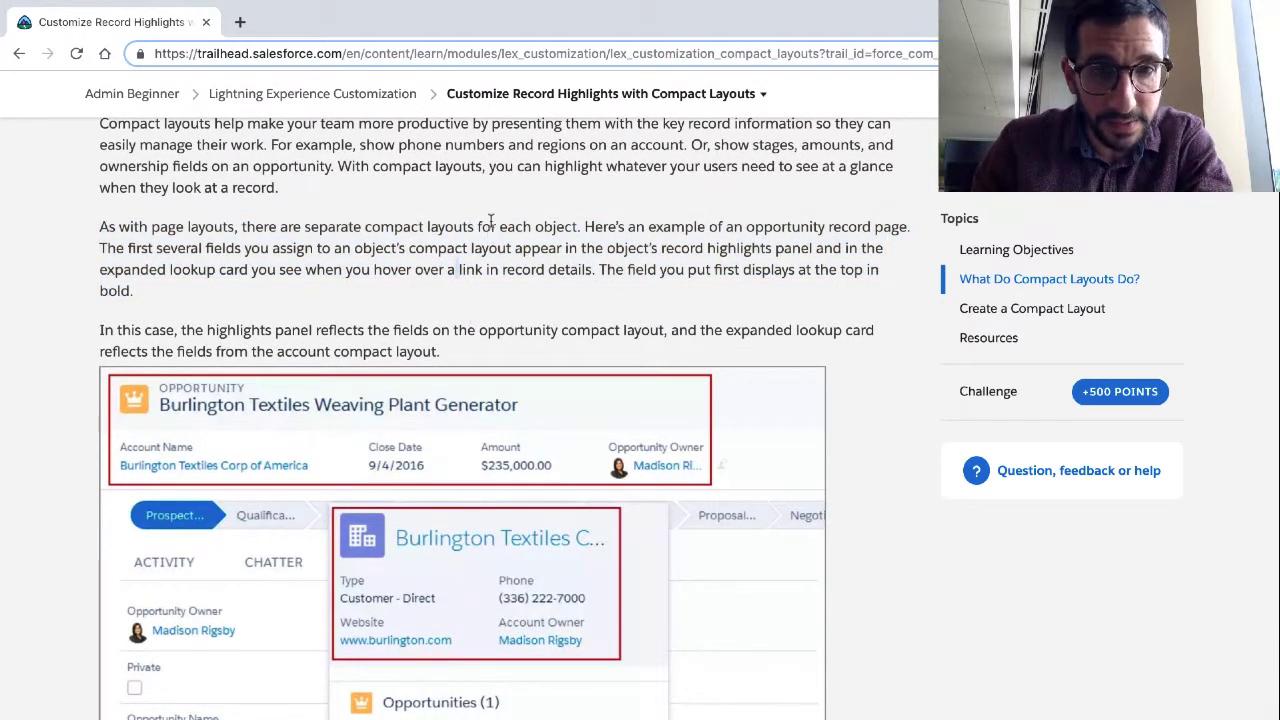
{"action": "triple_click", "coordinate": [491, 221]}
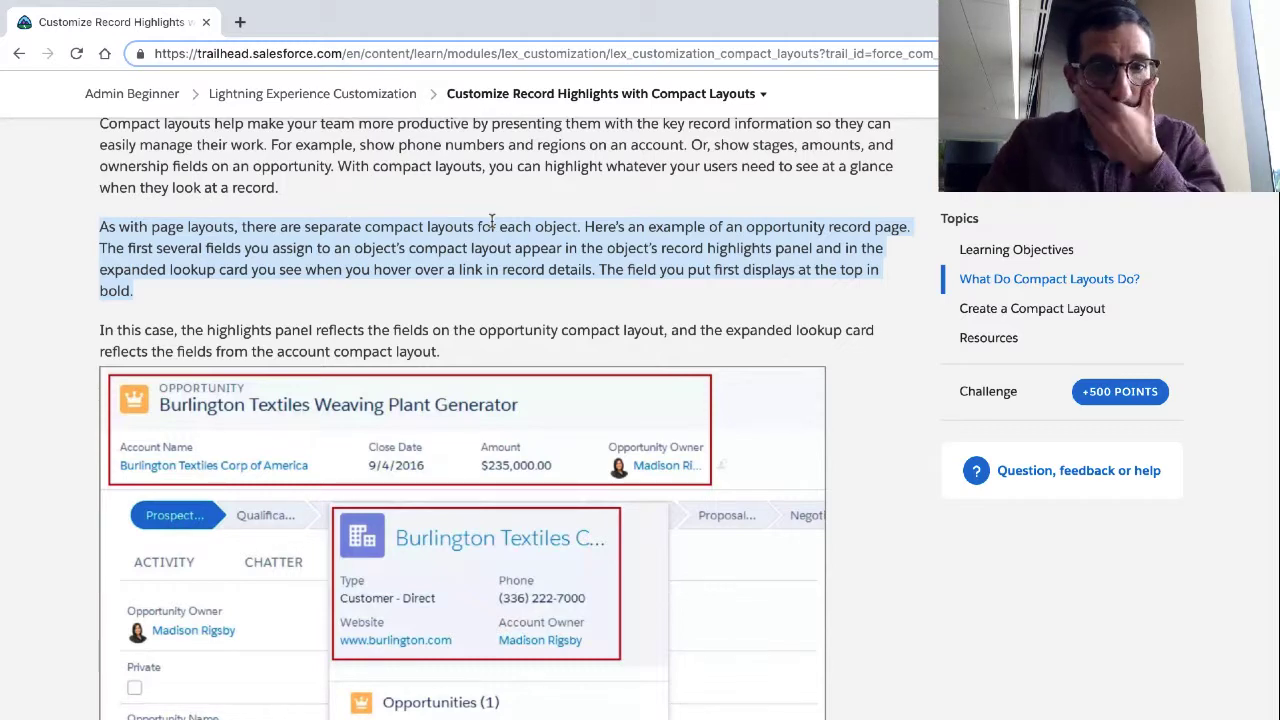
- Highlight the paragraph introducing the opportunity example and examine the highlights panel and expanded lookup card in the image below it
{"action": "scroll", "coordinate": [491, 222], "scroll_direction": "down", "scroll_amount": 1}
{"action": "scroll", "coordinate": [491, 222], "scroll_direction": "down", "scroll_amount": 1}
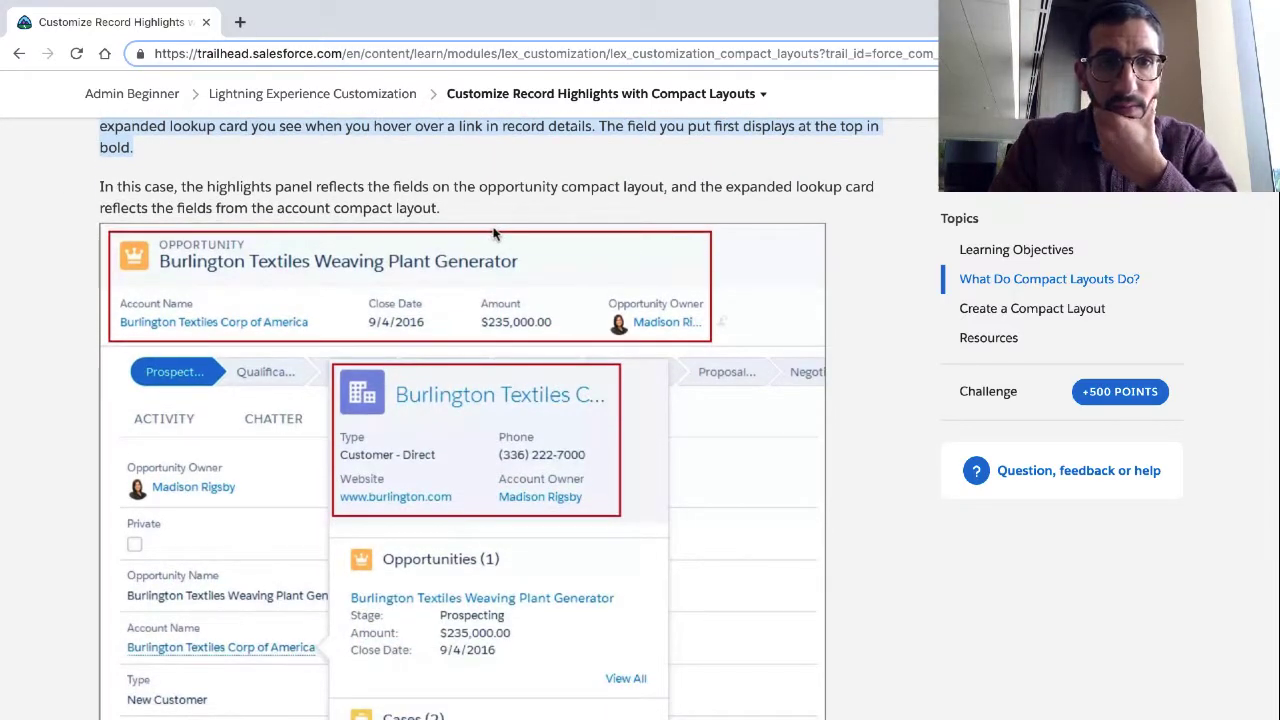
{"action": "scroll", "coordinate": [493, 233], "scroll_direction": "up", "scroll_amount": 1}
{"action": "triple_click", "coordinate": [427, 226]}
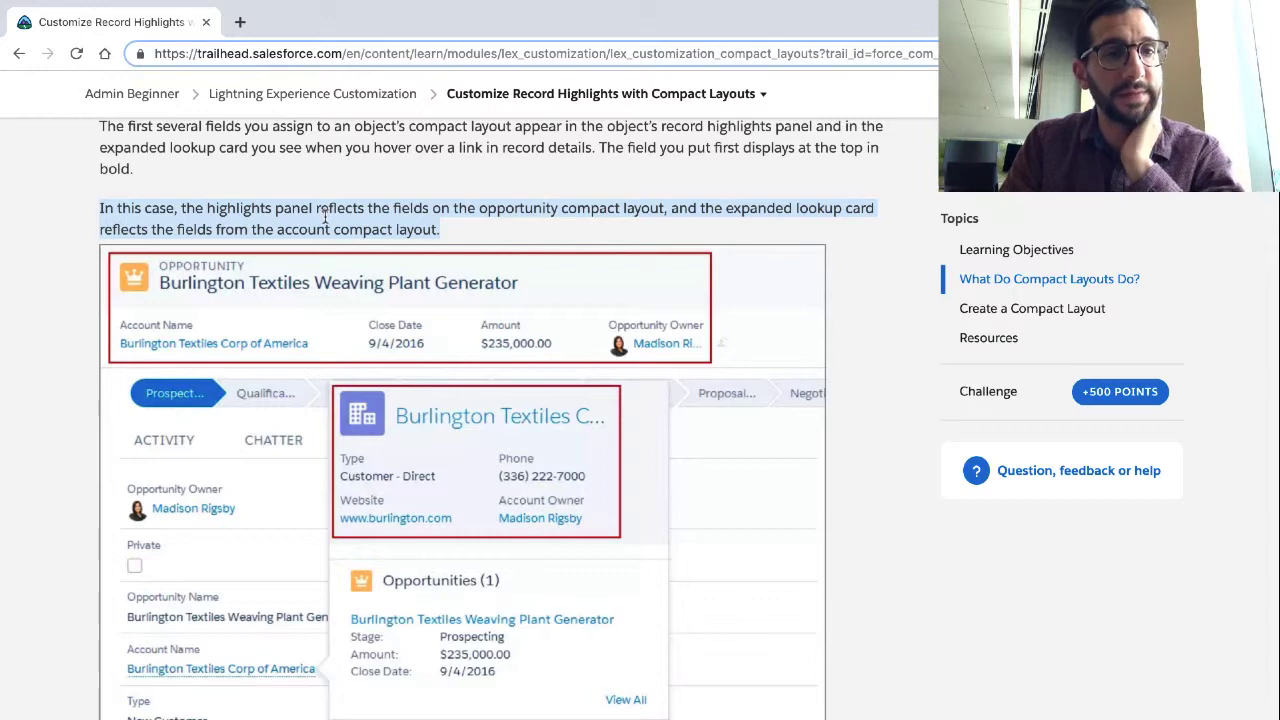
{"action": "scroll", "coordinate": [323, 222], "scroll_direction": "down", "scroll_amount": 1}
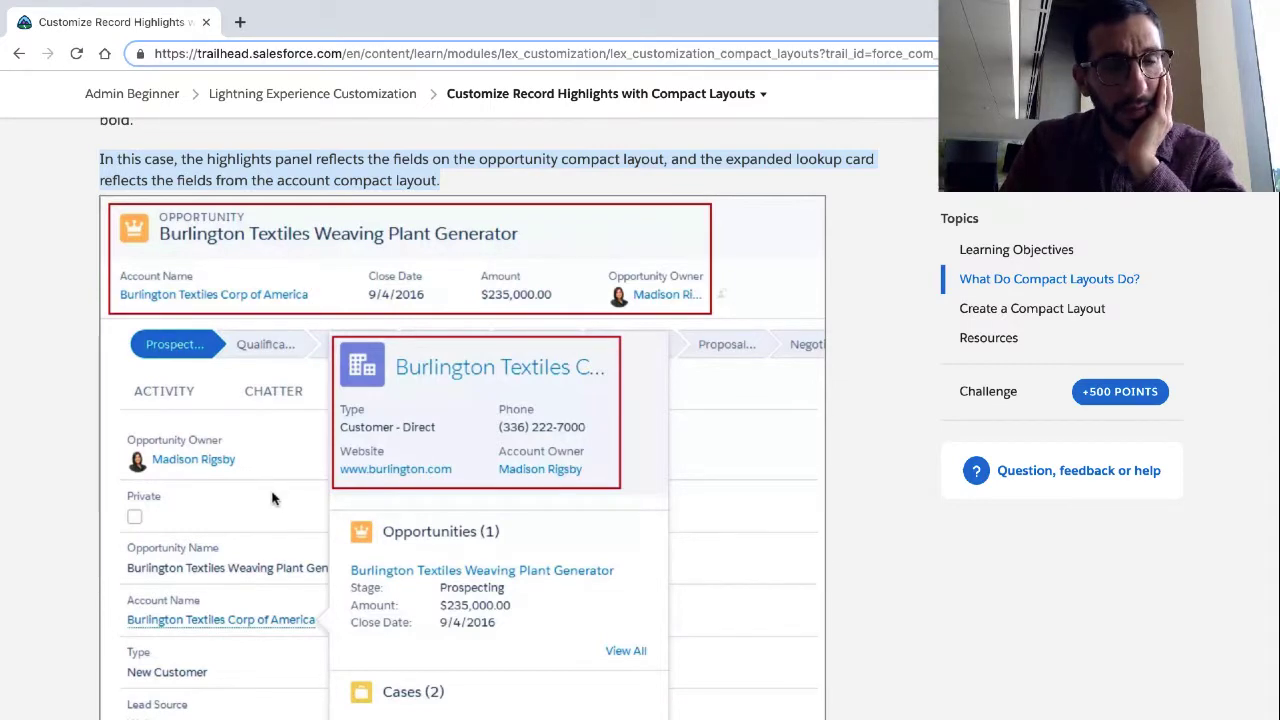
{"action": "scroll", "coordinate": [272, 498], "scroll_direction": "down", "scroll_amount": 1}
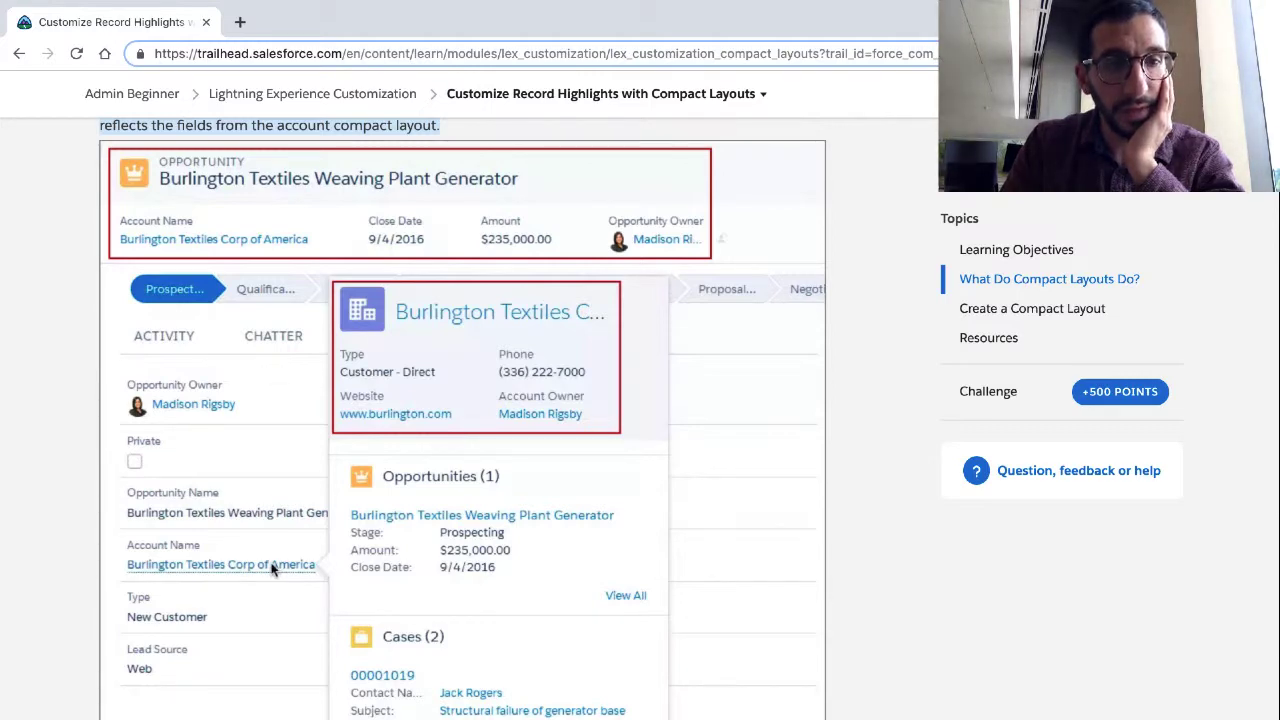
{"action": "scroll", "coordinate": [271, 568], "scroll_direction": "up", "scroll_amount": 4}
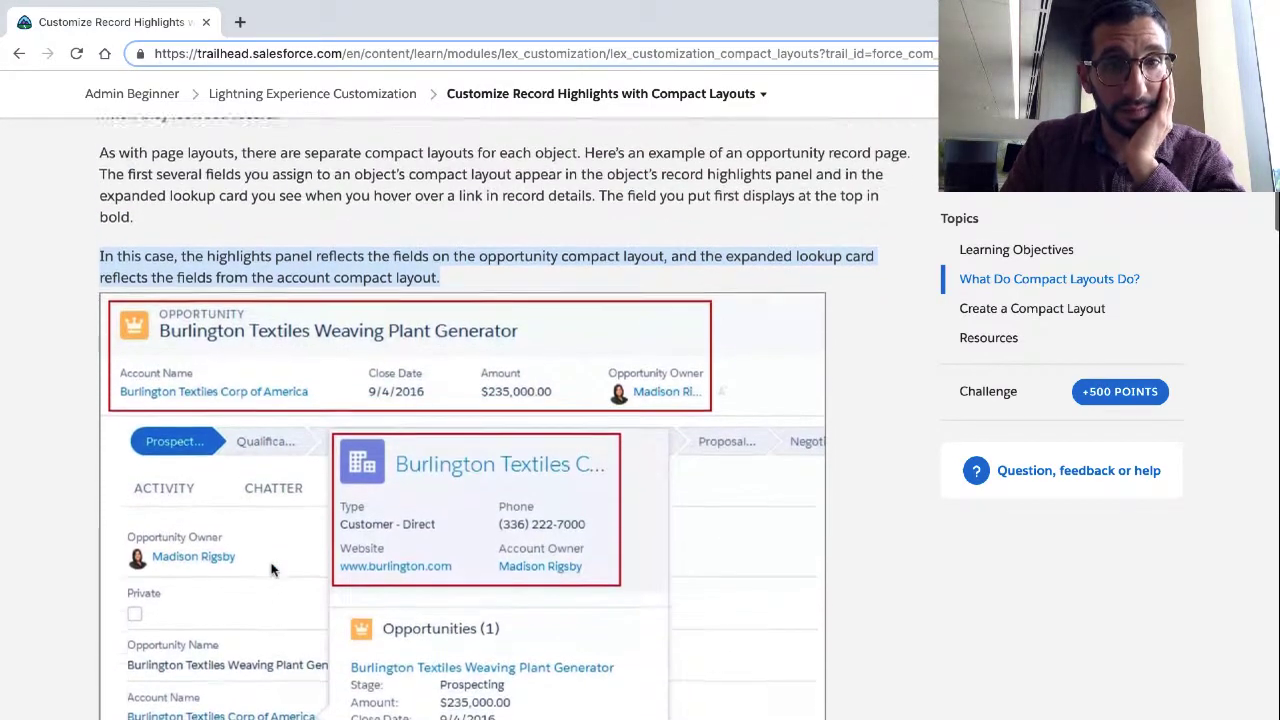
{"action": "scroll", "coordinate": [300, 550], "scroll_direction": "down", "scroll_amount": 2}
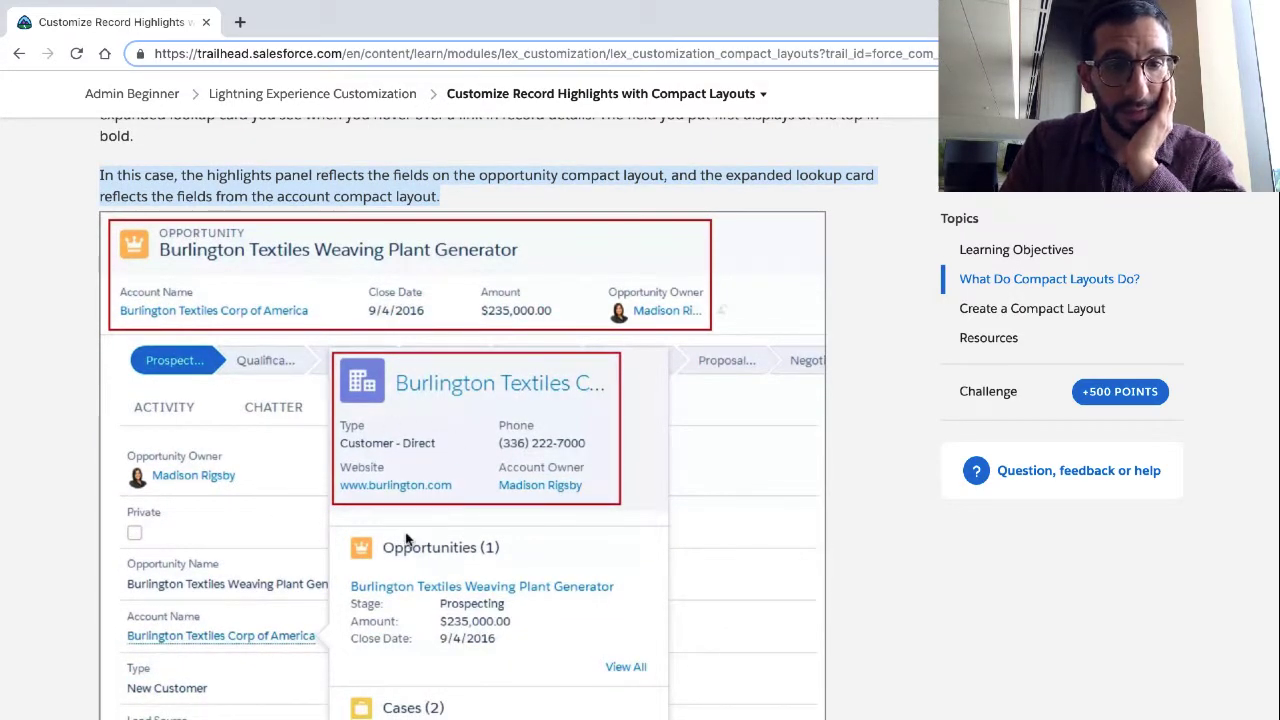
{"action": "scroll", "coordinate": [406, 540], "scroll_direction": "down", "scroll_amount": 1}
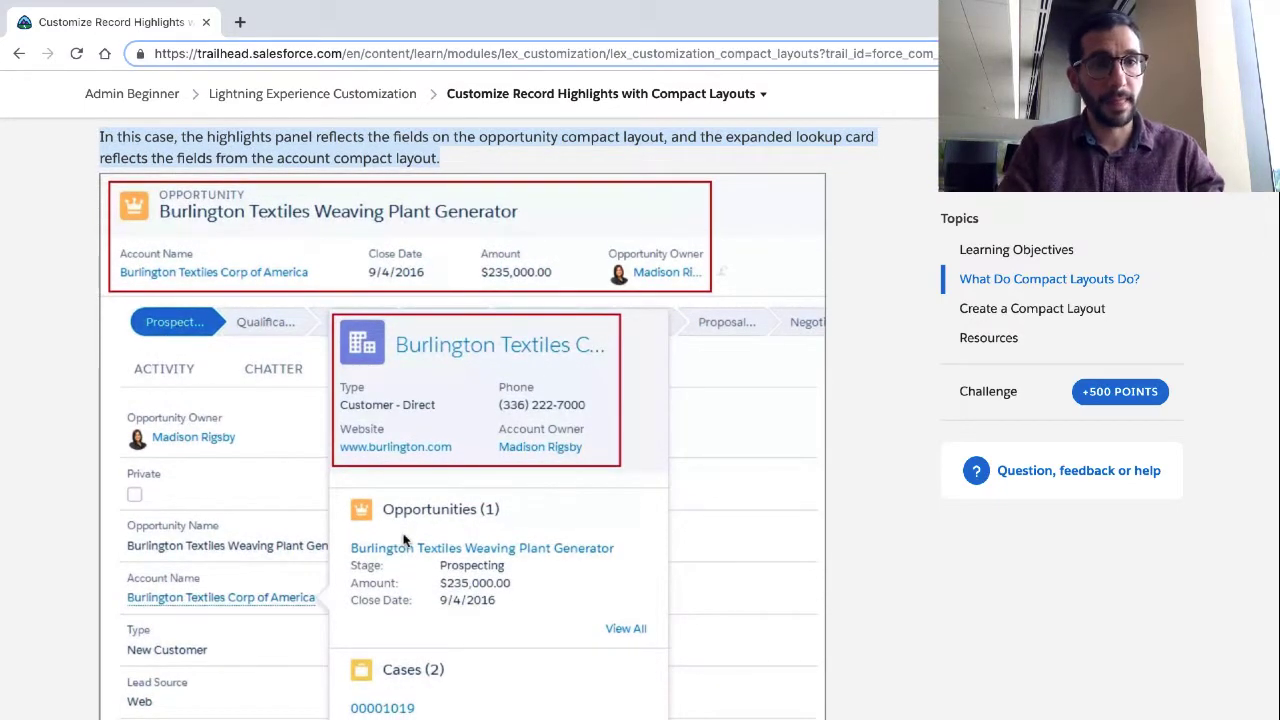
{"action": "scroll", "coordinate": [406, 540], "scroll_direction": "up", "scroll_amount": 3}
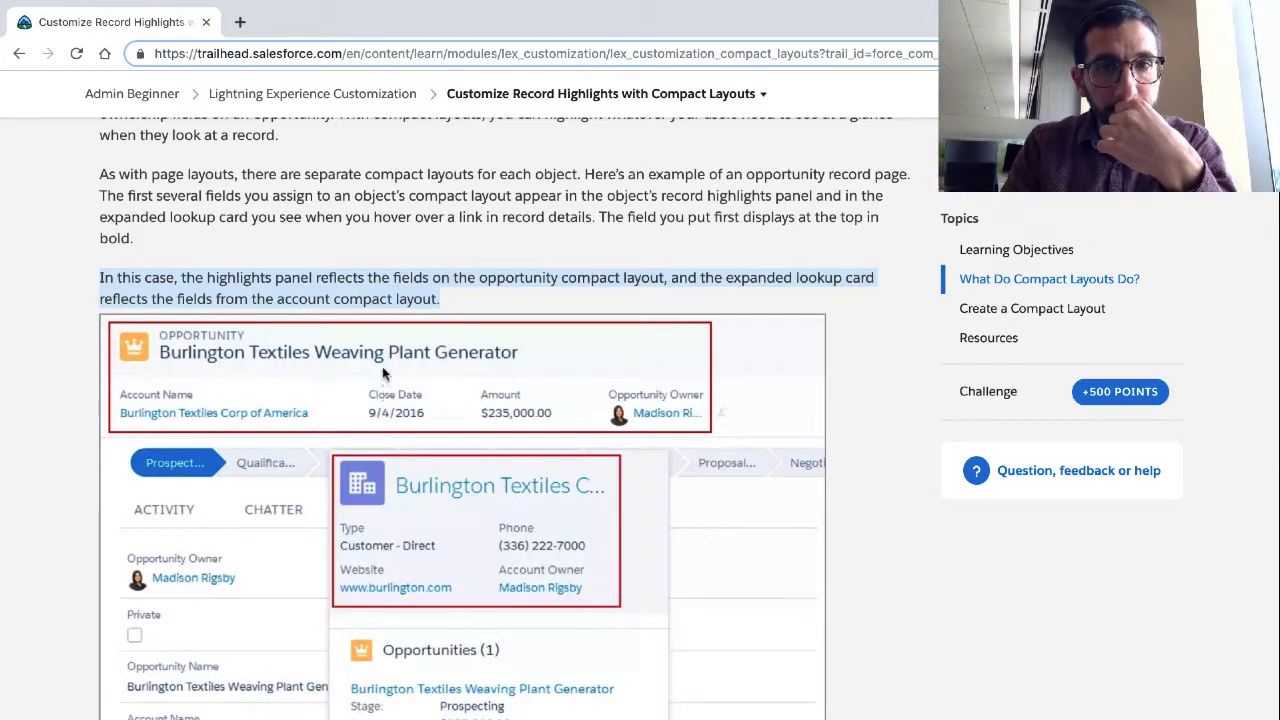
- Reread the paragraph beginning "As with page layouts" sentence by sentence, highlighting the example reference and the rule about the first assigned fields
{"action": "left_click", "coordinate": [110, 178]}
{"action": "left_click_drag", "start_coordinate": [110, 178], "coordinate": [314, 208]}
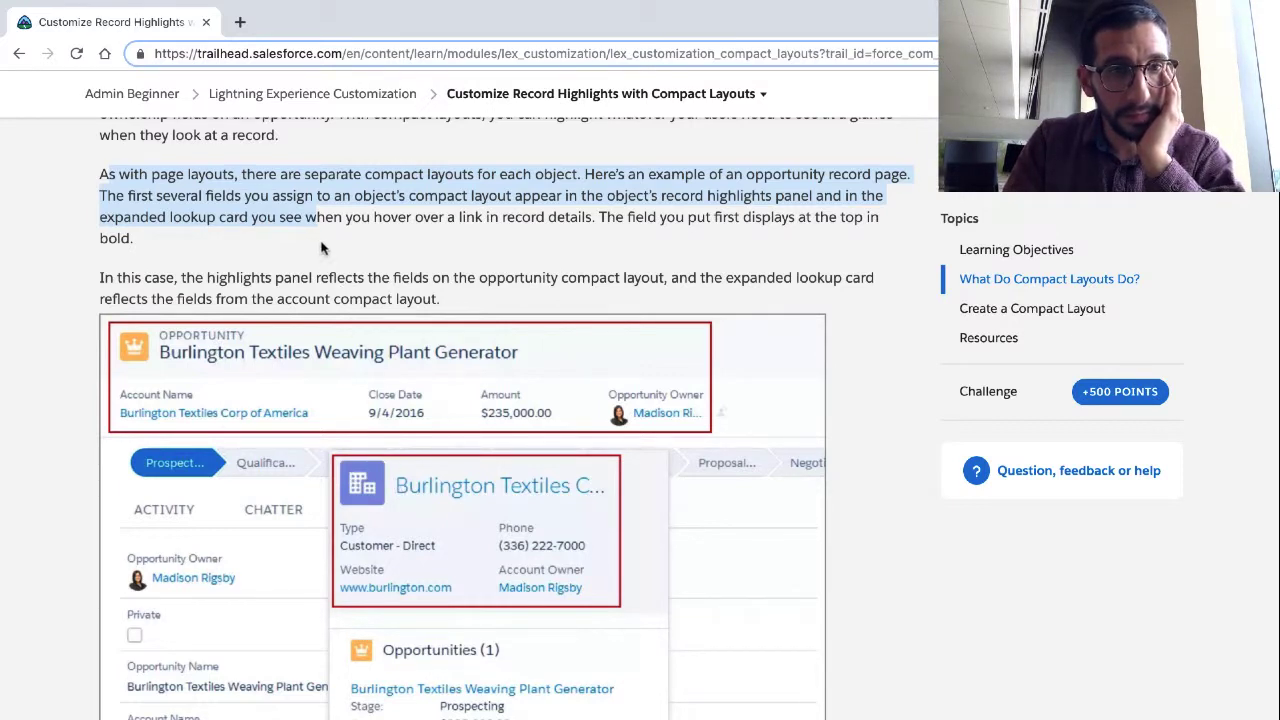
{"action": "left_click", "coordinate": [246, 194]}
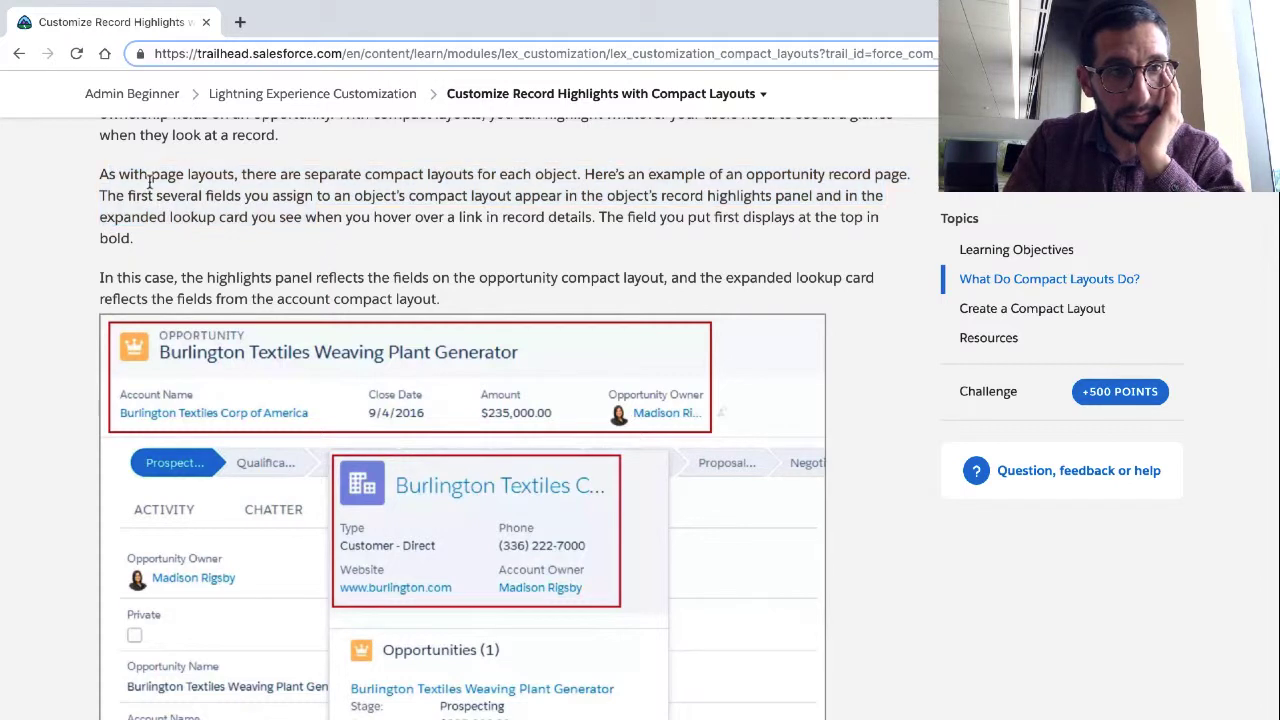
{"action": "left_click_drag", "start_coordinate": [120, 174], "coordinate": [492, 166]}
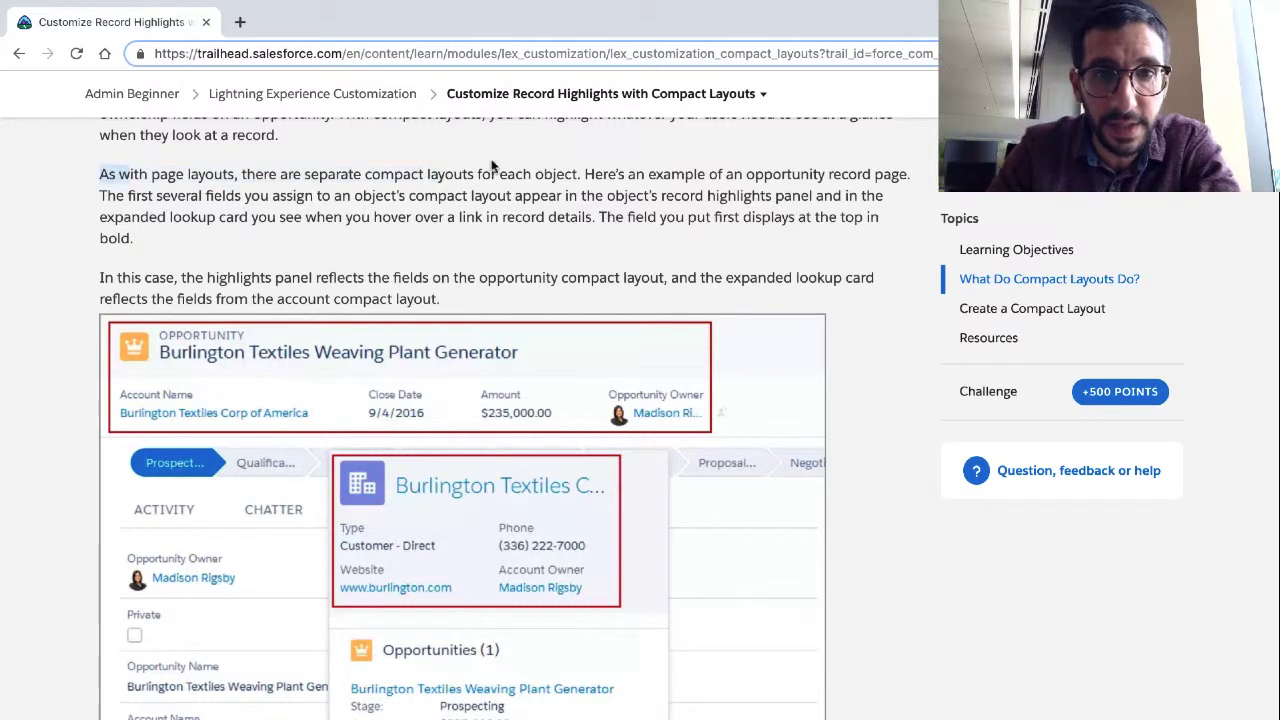
{"action": "left_click_drag", "start_coordinate": [584, 172], "coordinate": [909, 172]}
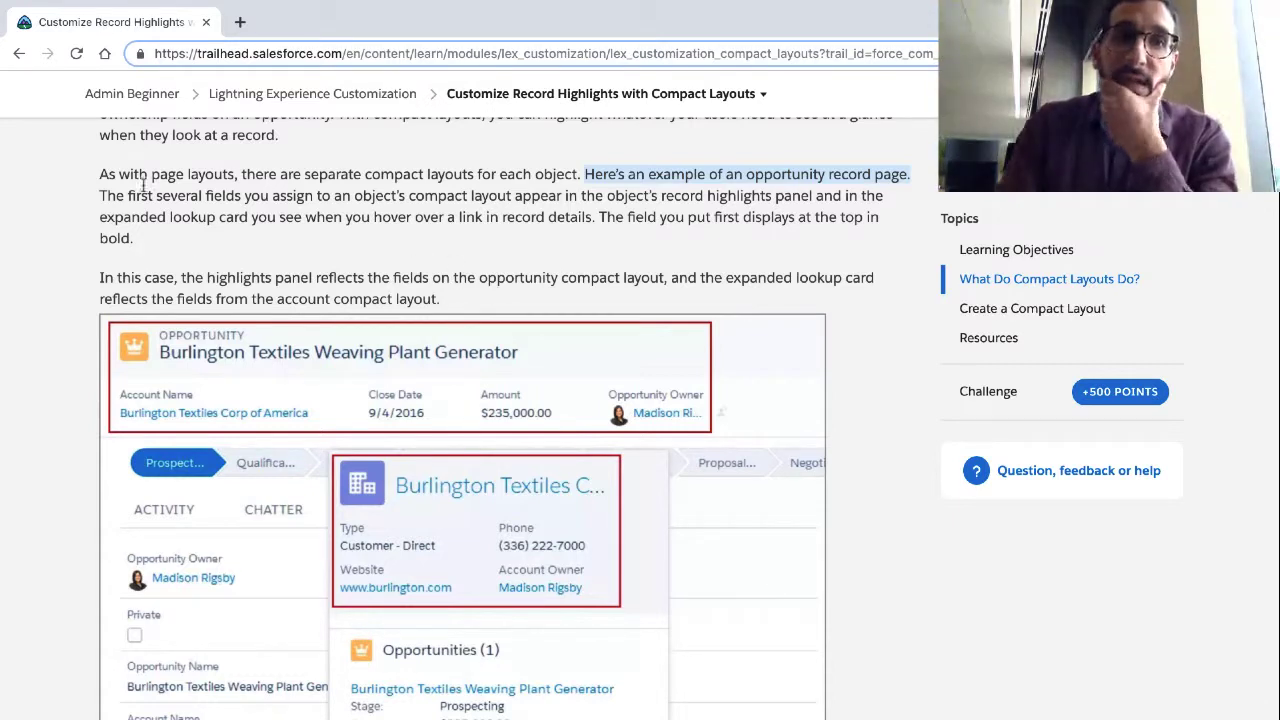
{"action": "left_click_drag", "start_coordinate": [101, 196], "coordinate": [562, 199]}
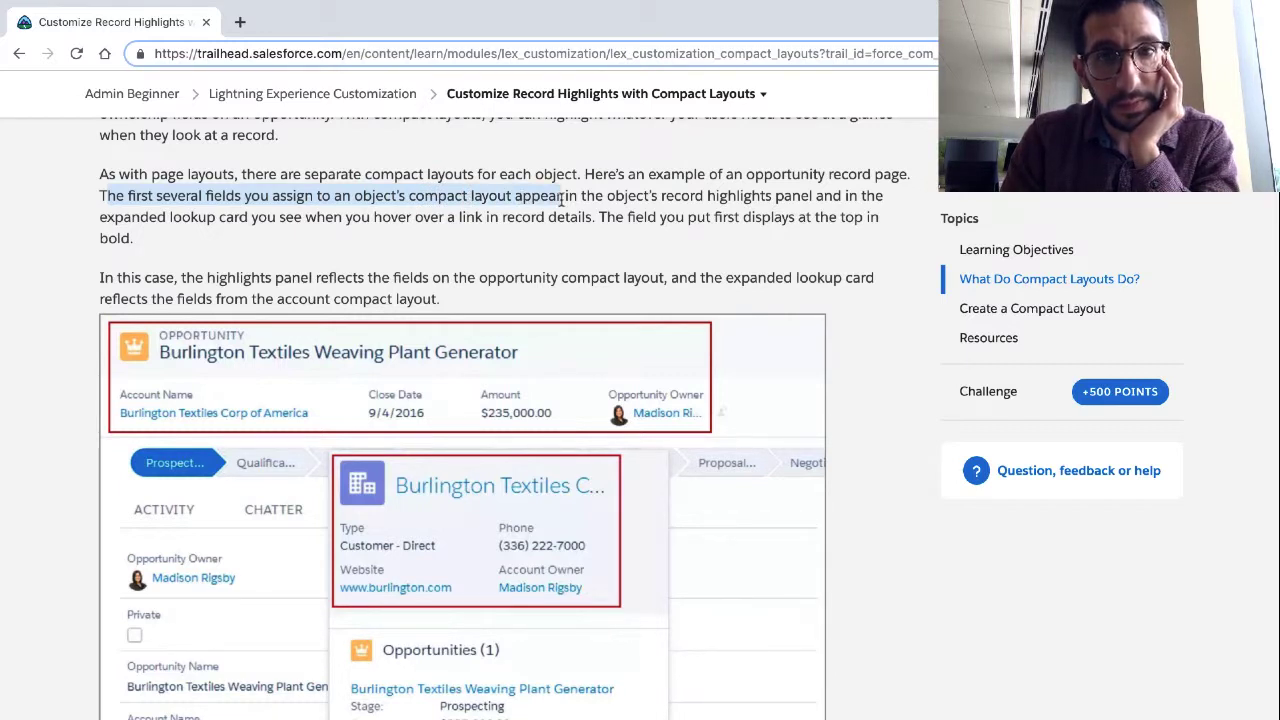
{"action": "left_click_drag", "start_coordinate": [562, 199], "coordinate": [442, 165]}
- Review the full opportunity record example and highlight the explanation of its opportunity and account compact layouts
{"action": "scroll", "coordinate": [601, 218], "scroll_direction": "down", "scroll_amount": 1}
{"action": "scroll", "coordinate": [442, 168], "scroll_direction": "down", "scroll_amount": 5}
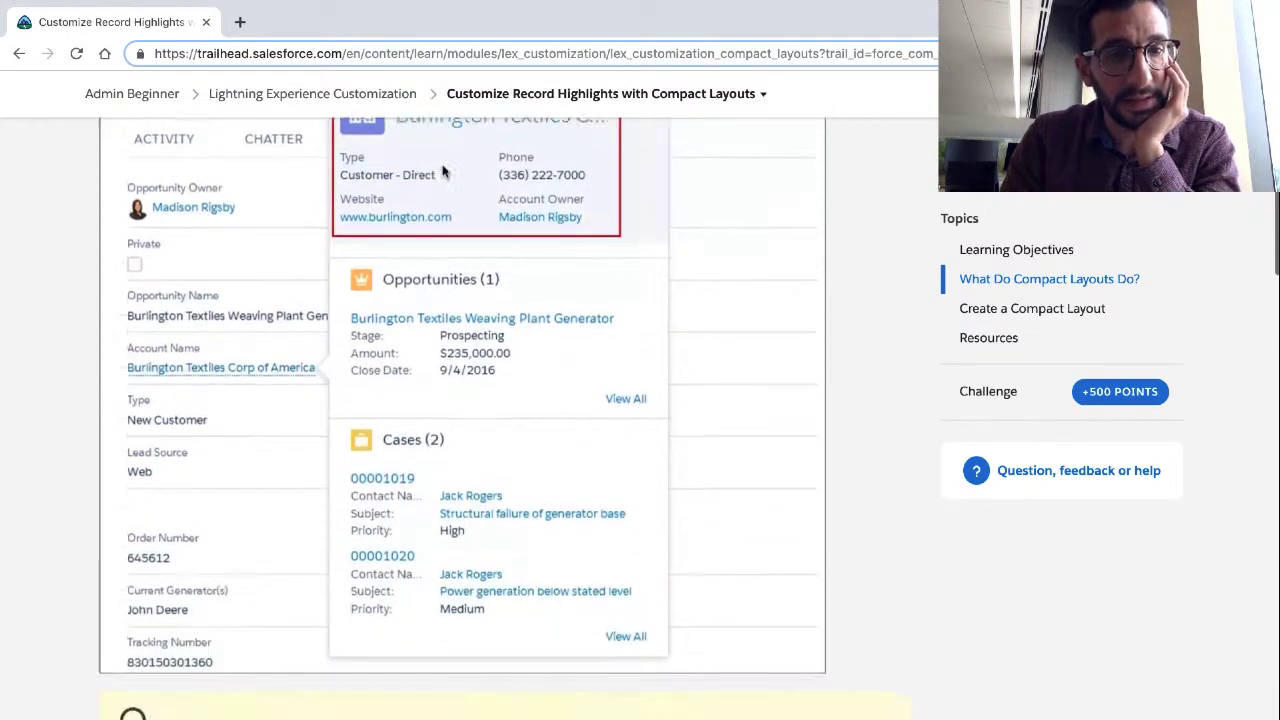
{"action": "scroll", "coordinate": [442, 168], "scroll_direction": "up", "scroll_amount": 5}
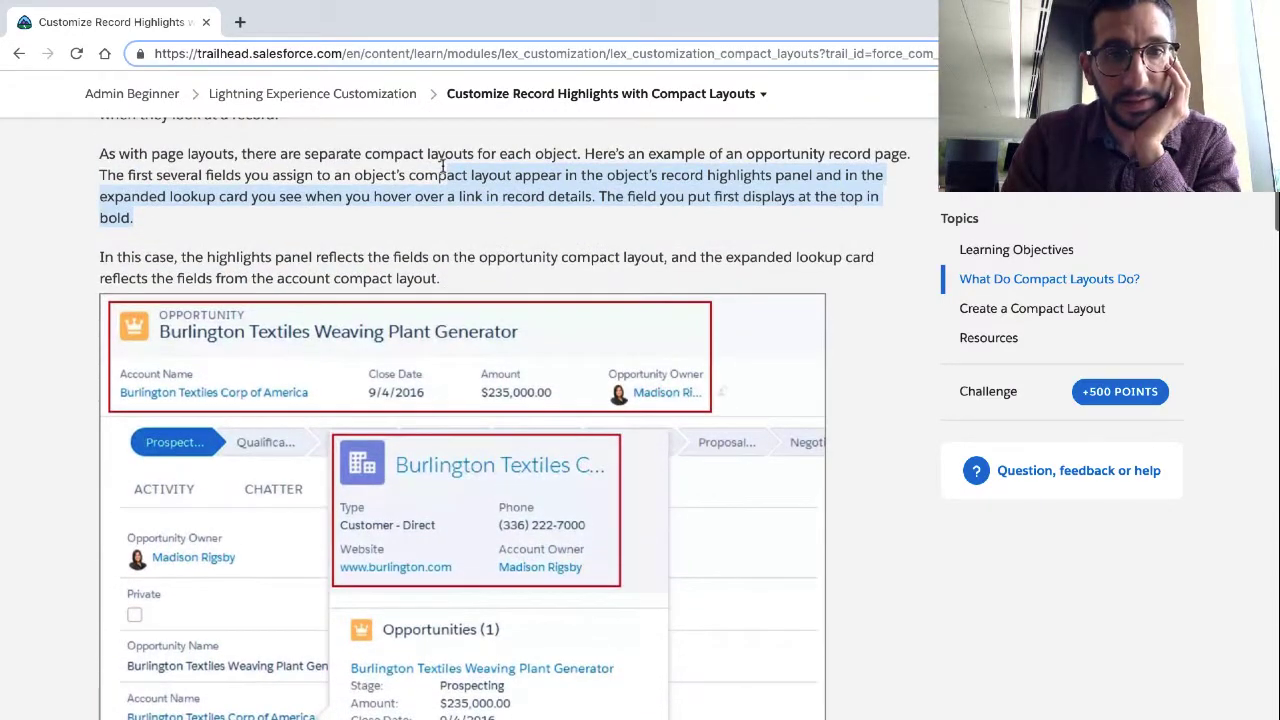
{"action": "scroll", "coordinate": [375, 383], "scroll_direction": "up", "scroll_amount": 1}
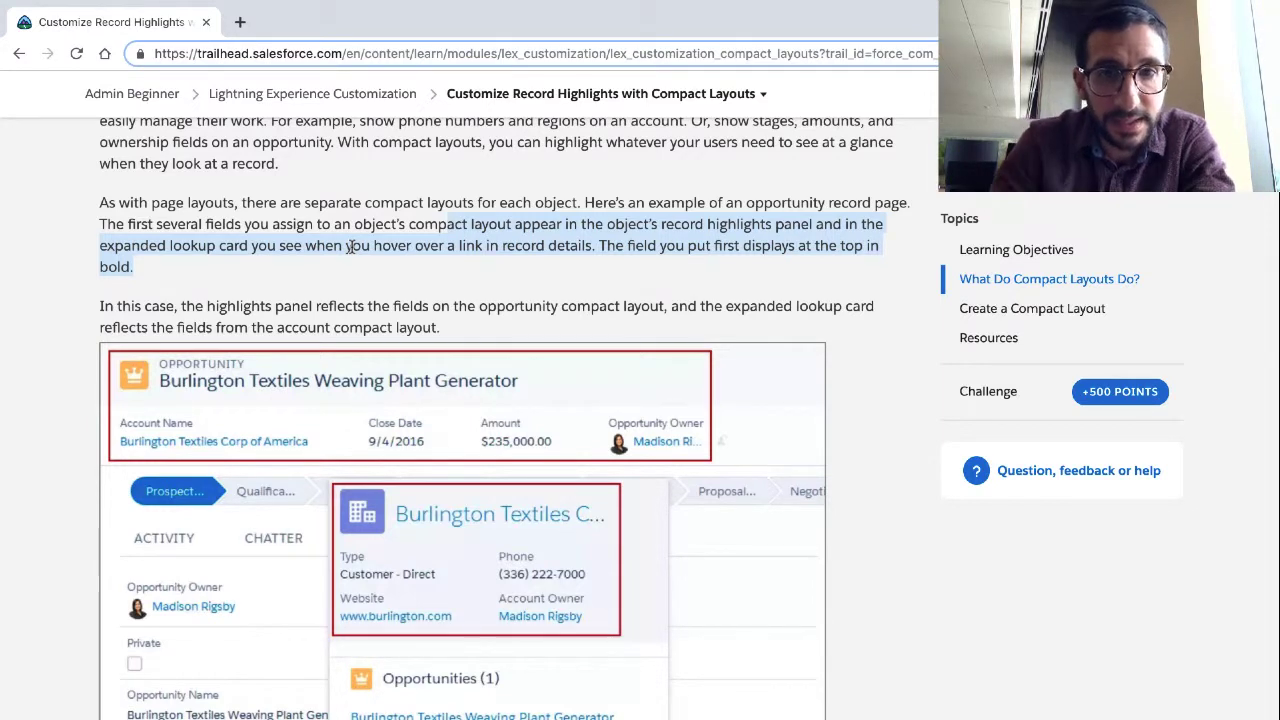
{"action": "triple_click", "coordinate": [298, 312]}
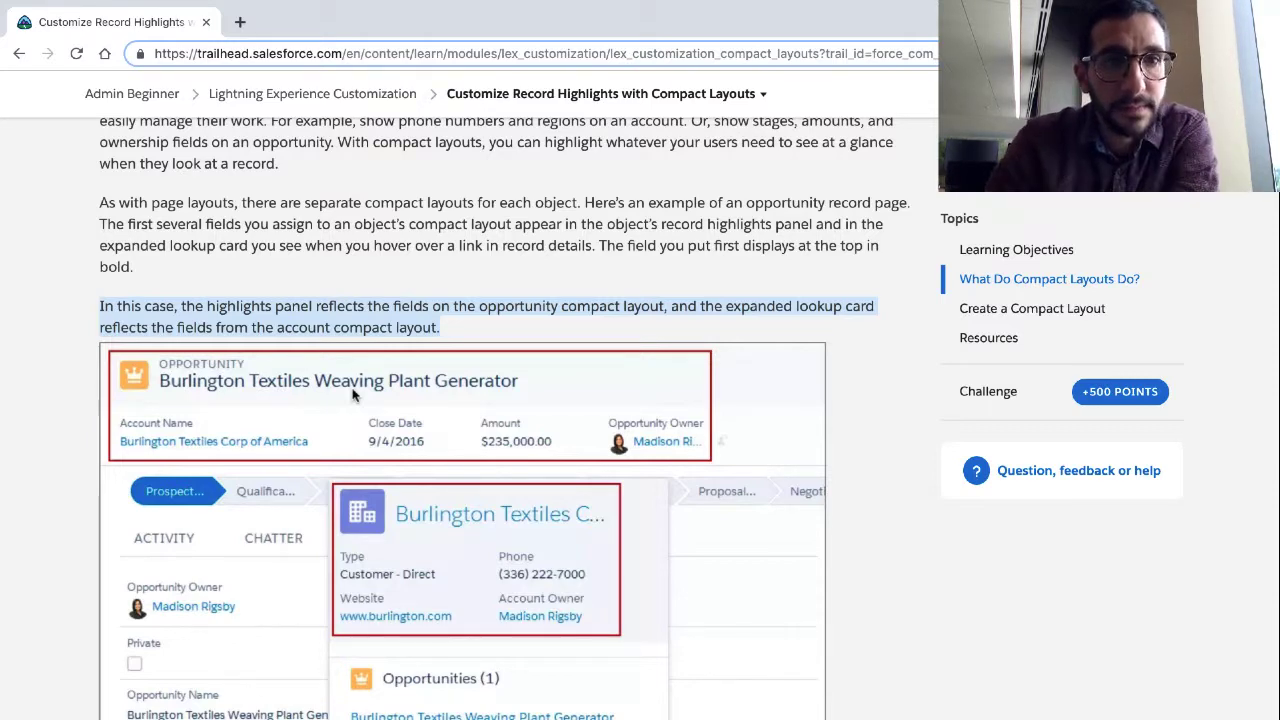
{"action": "scroll", "coordinate": [352, 395], "scroll_direction": "up", "scroll_amount": 1}
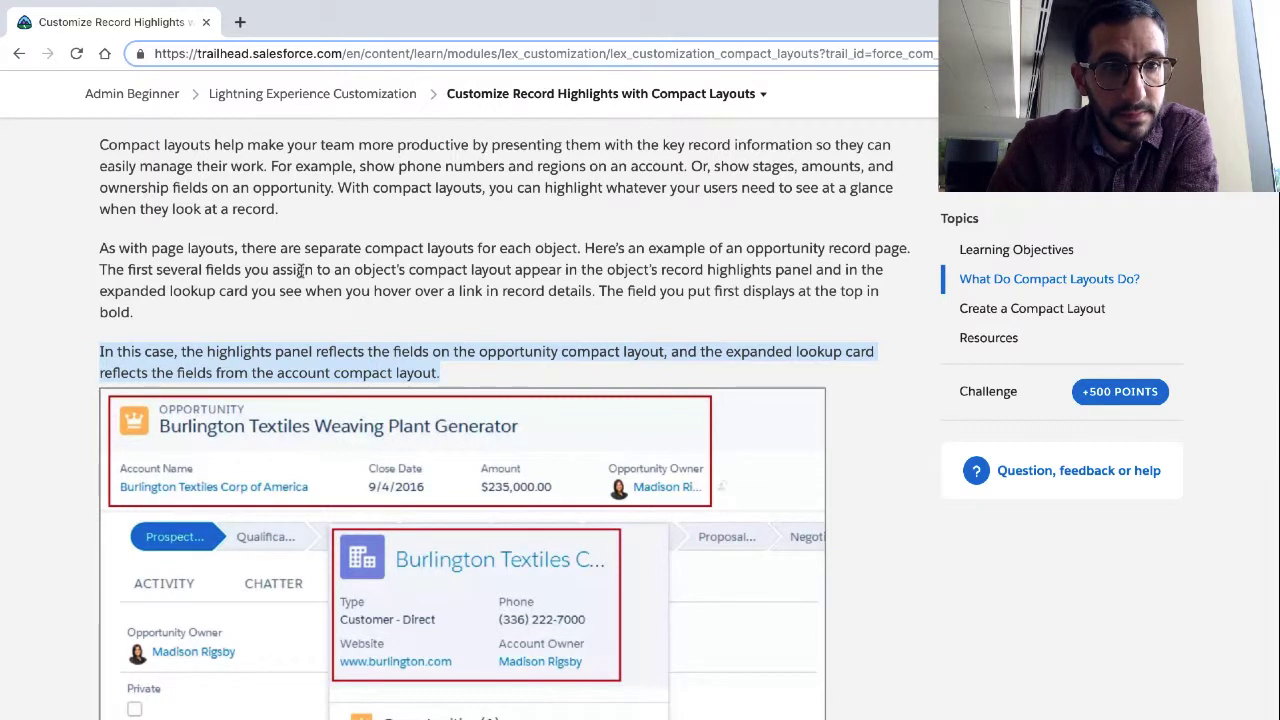
- Highlight the phrase about the record highlights panel and expanded lookup card, and compare it with the opportunity record image
{"action": "left_click", "coordinate": [609, 268]}
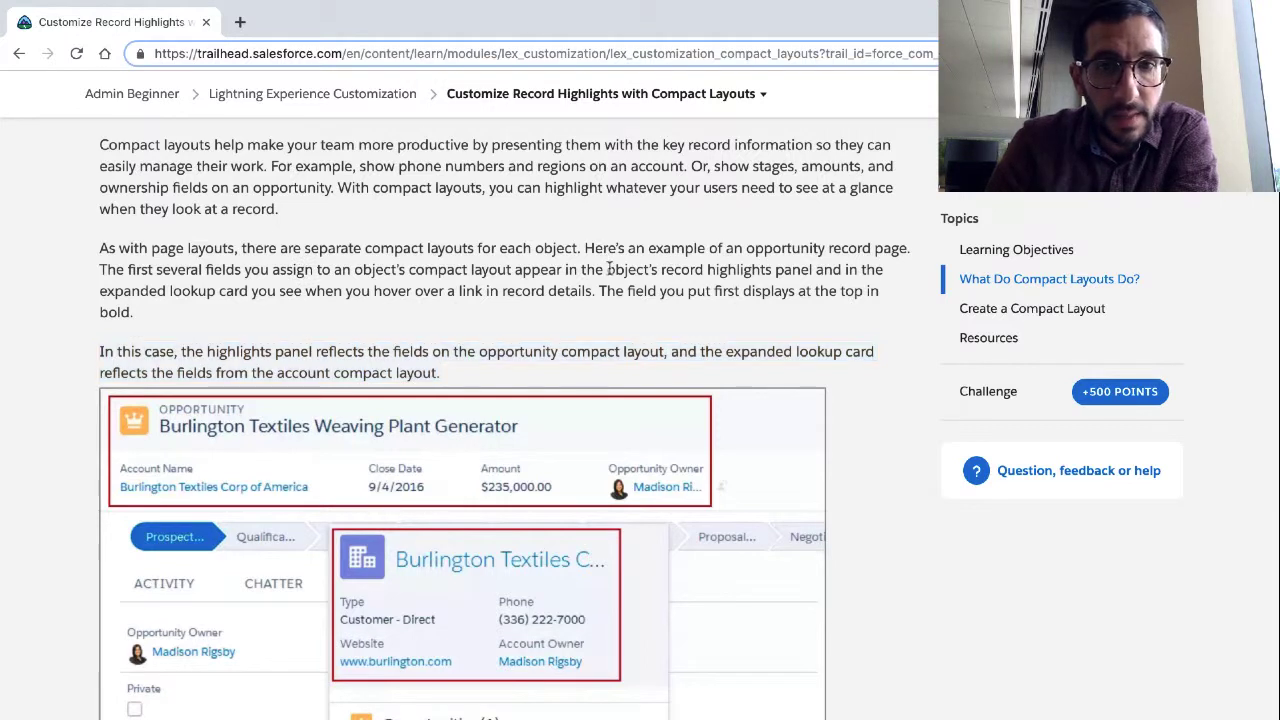
{"action": "left_click_drag", "start_coordinate": [609, 268], "coordinate": [397, 298]}
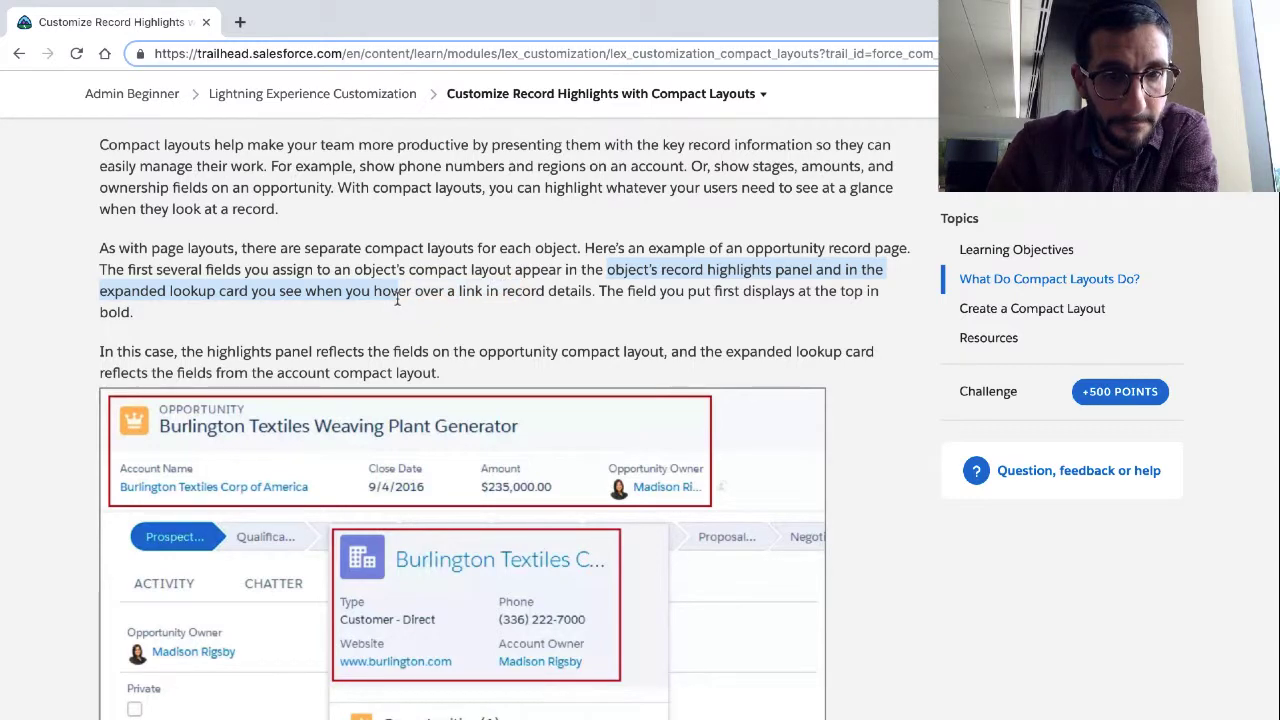
{"action": "scroll", "coordinate": [363, 432], "scroll_direction": "down", "scroll_amount": 1}
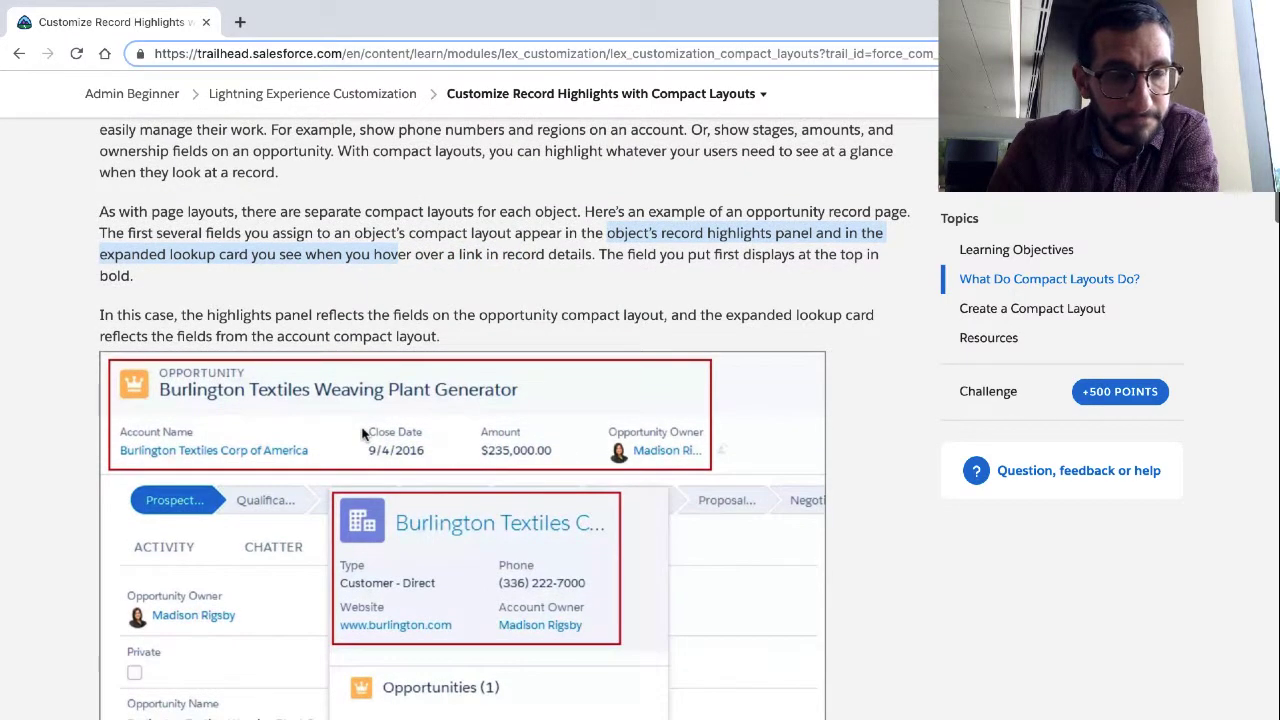
{"action": "left_click", "coordinate": [372, 348]}
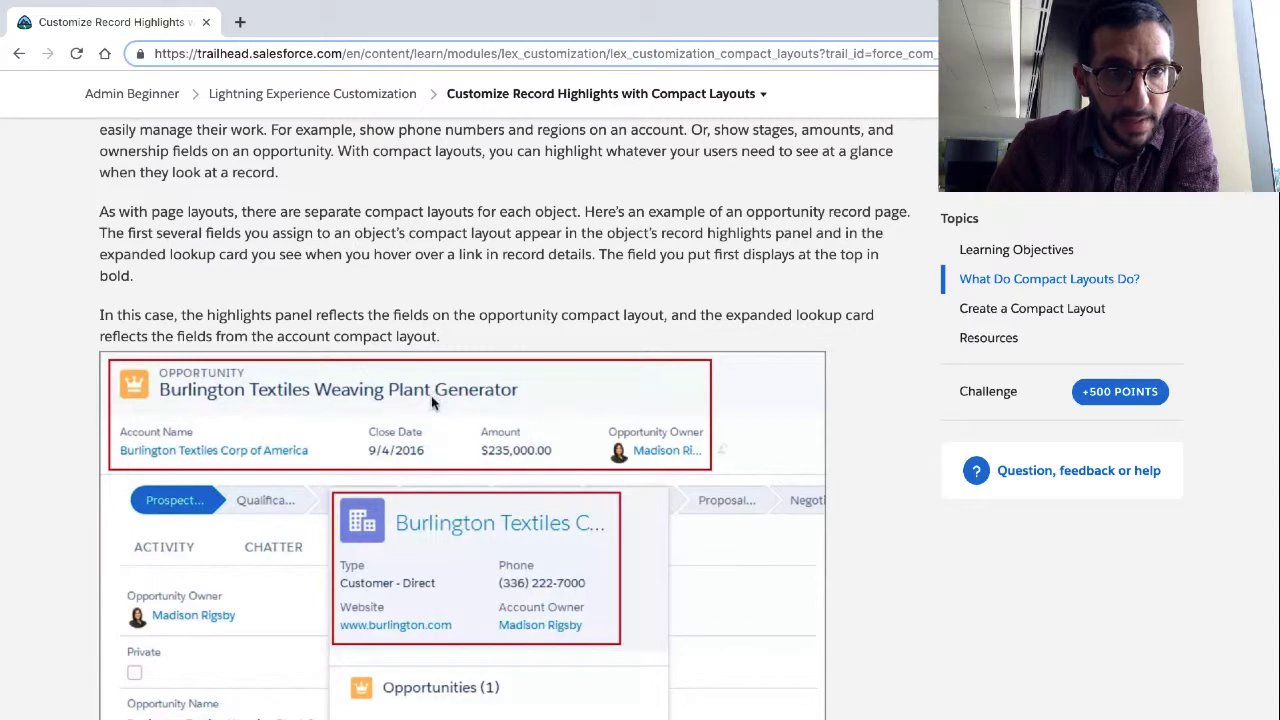
{"action": "scroll", "coordinate": [415, 559], "scroll_direction": "down", "scroll_amount": 3}
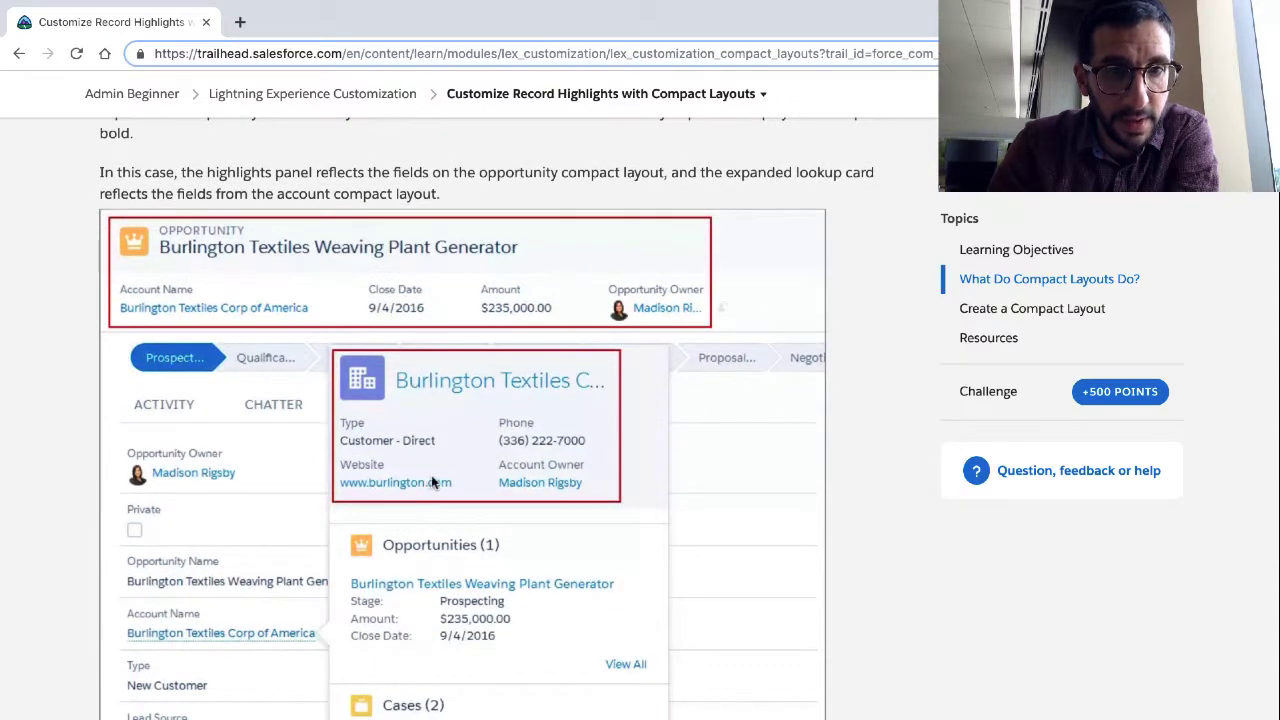
{"action": "scroll", "coordinate": [433, 482], "scroll_direction": "up", "scroll_amount": 3}
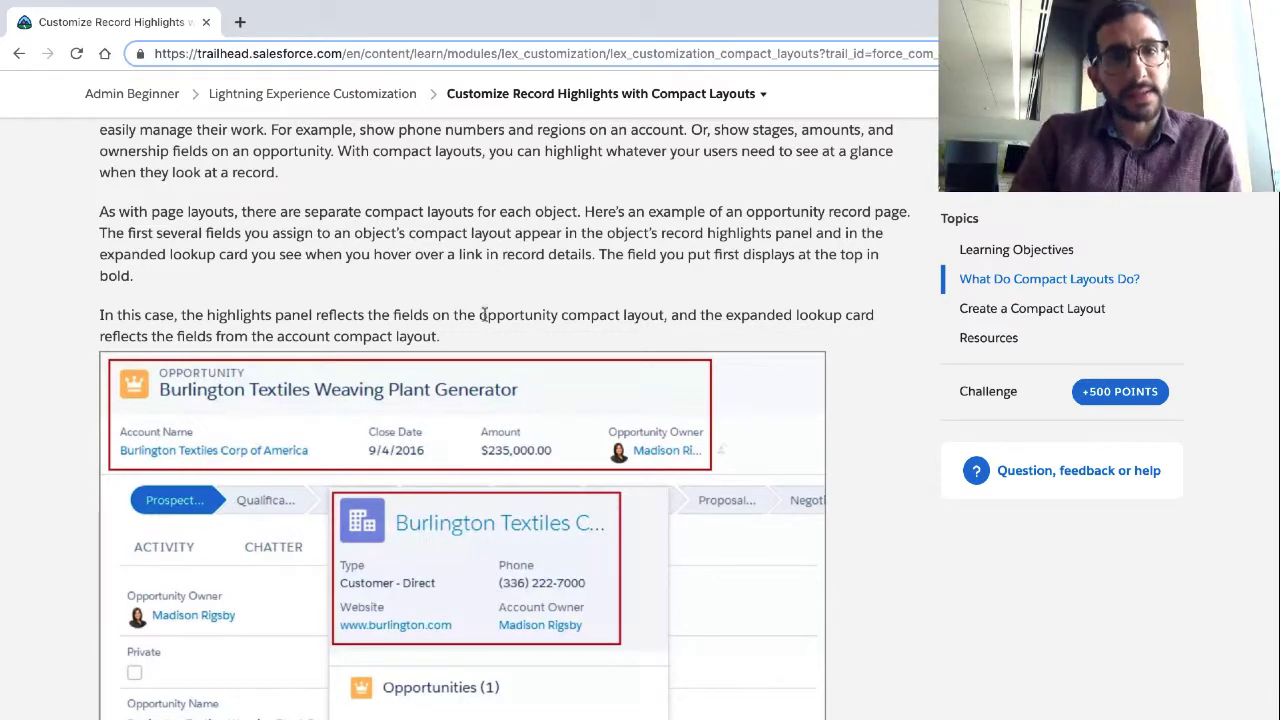
- Highlight the tip on compact layouts in the Salesforce mobile app and examine the sample Account compact layout edit page
{"action": "scroll", "coordinate": [483, 314], "scroll_direction": "down", "scroll_amount": 8}
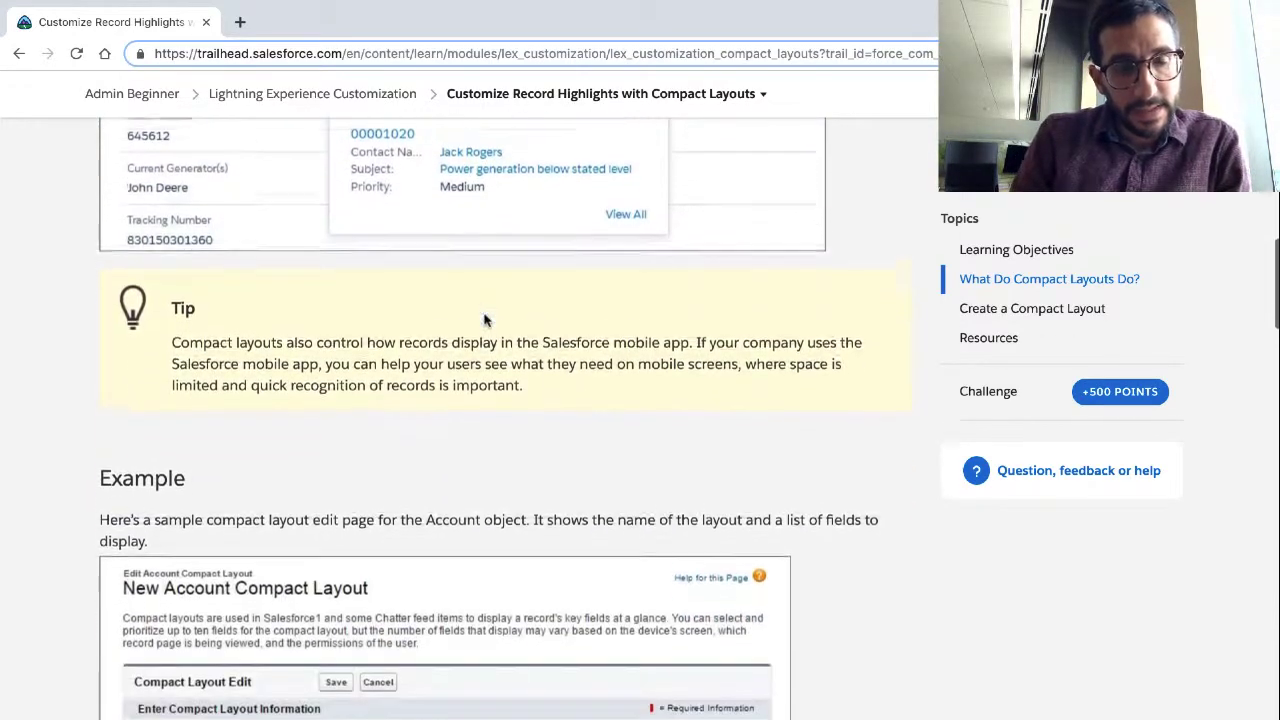
{"action": "triple_click", "coordinate": [420, 316]}
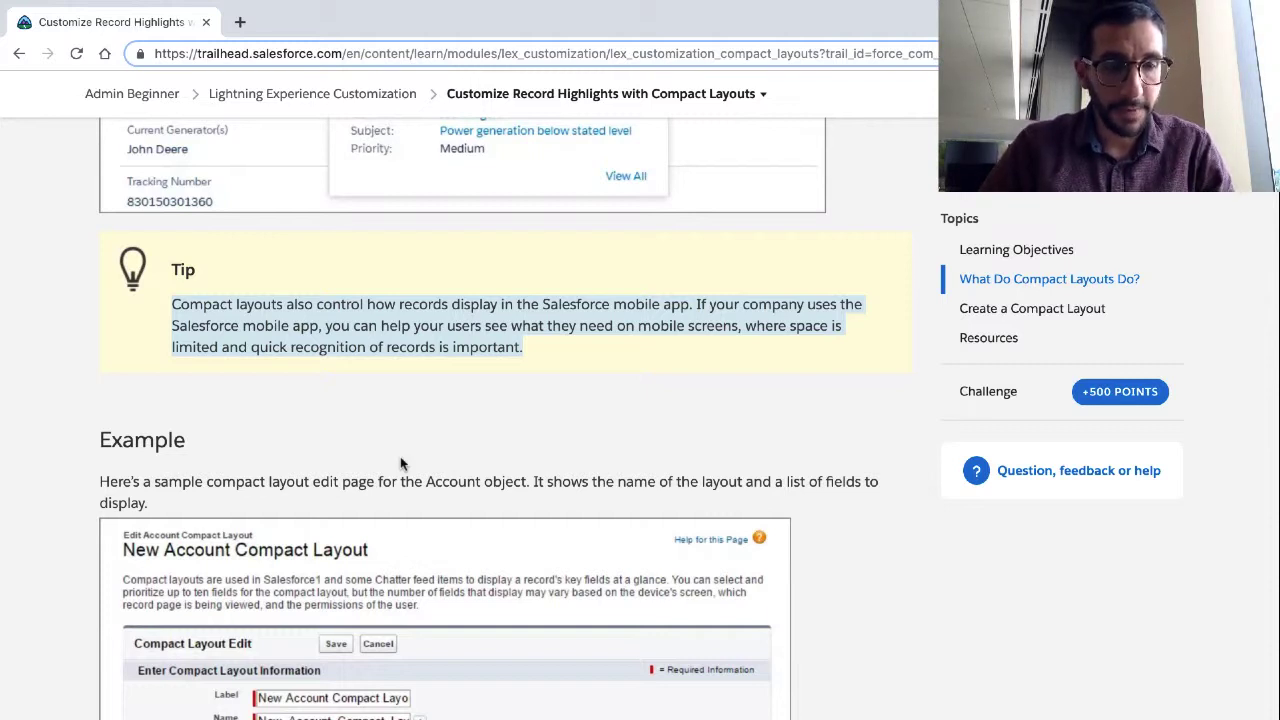
{"action": "scroll", "coordinate": [400, 463], "scroll_direction": "down", "scroll_amount": 2}
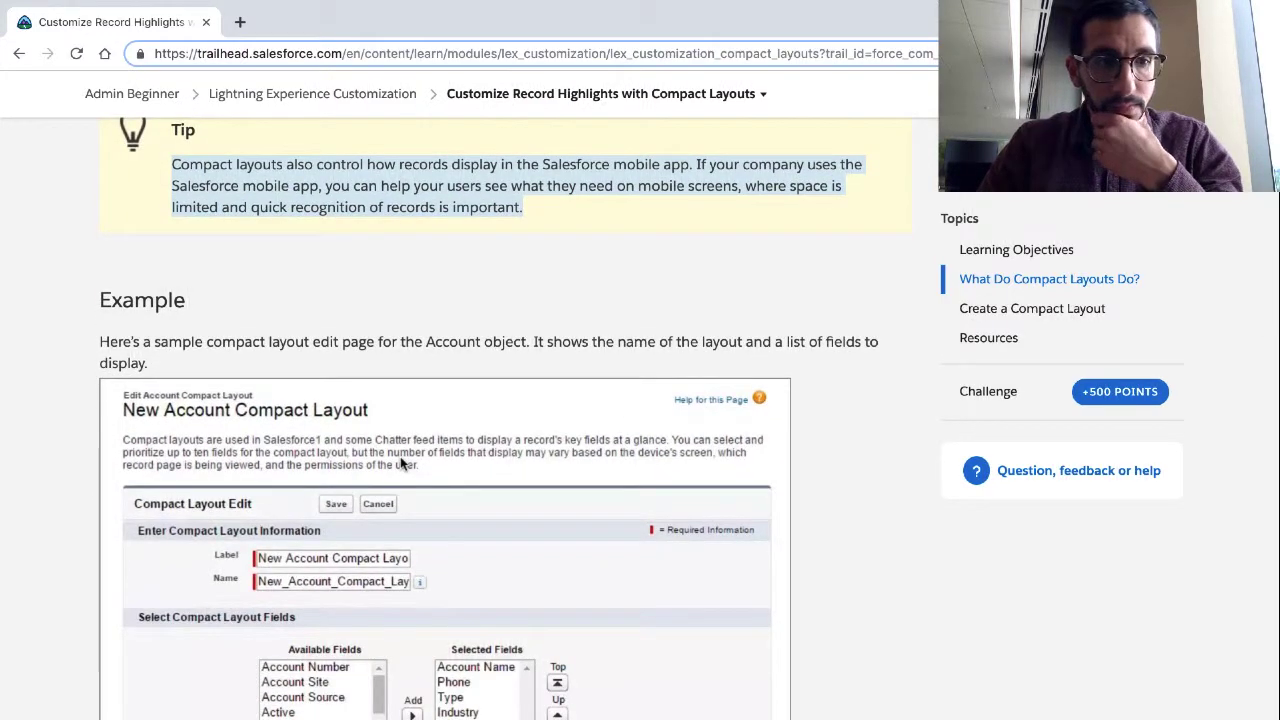
{"action": "scroll", "coordinate": [400, 456], "scroll_direction": "down", "scroll_amount": 1}
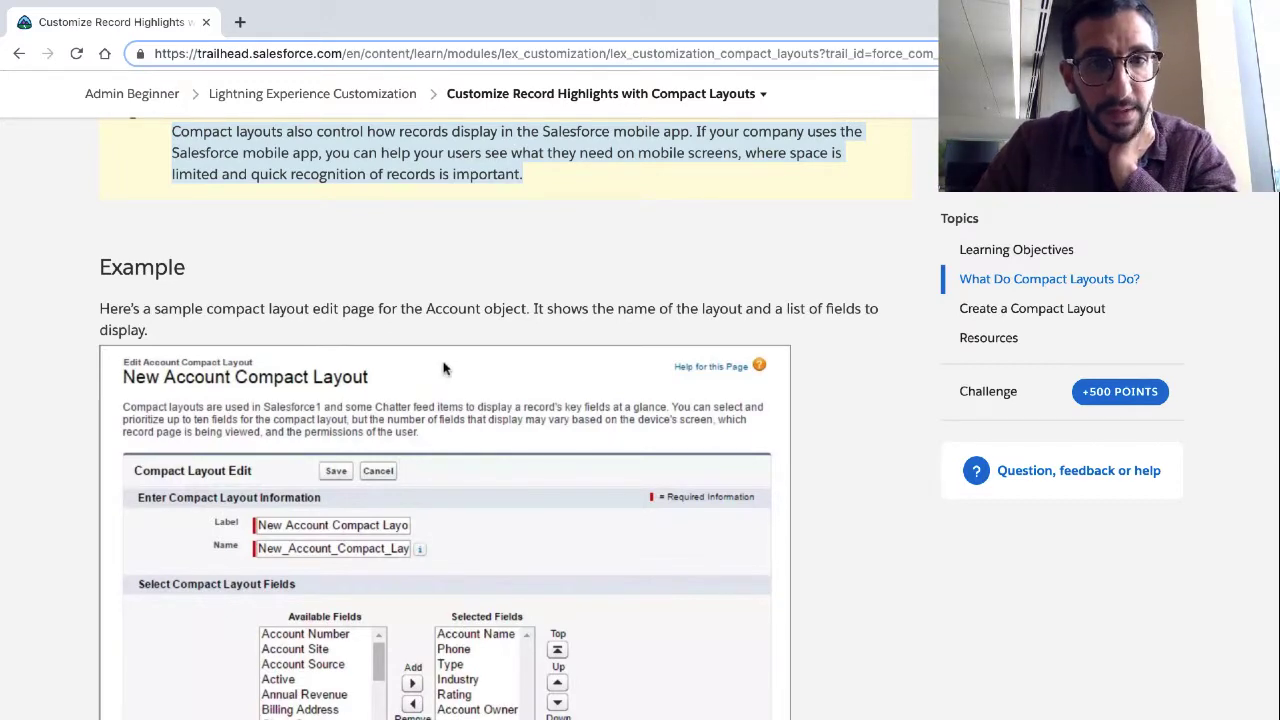
{"action": "scroll", "coordinate": [445, 368], "scroll_direction": "down", "scroll_amount": 1}
{"action": "scroll", "coordinate": [445, 368], "scroll_direction": "down", "scroll_amount": 1}
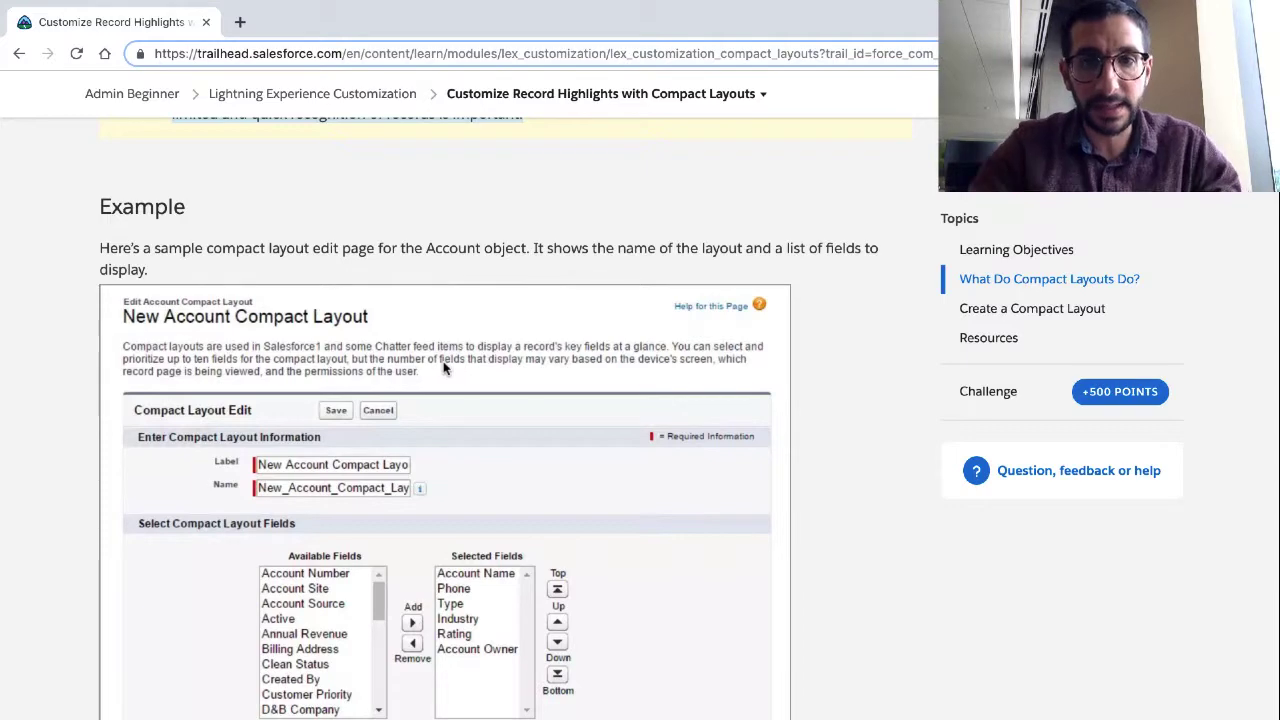
{"action": "scroll", "coordinate": [453, 268], "scroll_direction": "down", "scroll_amount": 3}
{"action": "scroll", "coordinate": [453, 268], "scroll_direction": "down", "scroll_amount": 4}
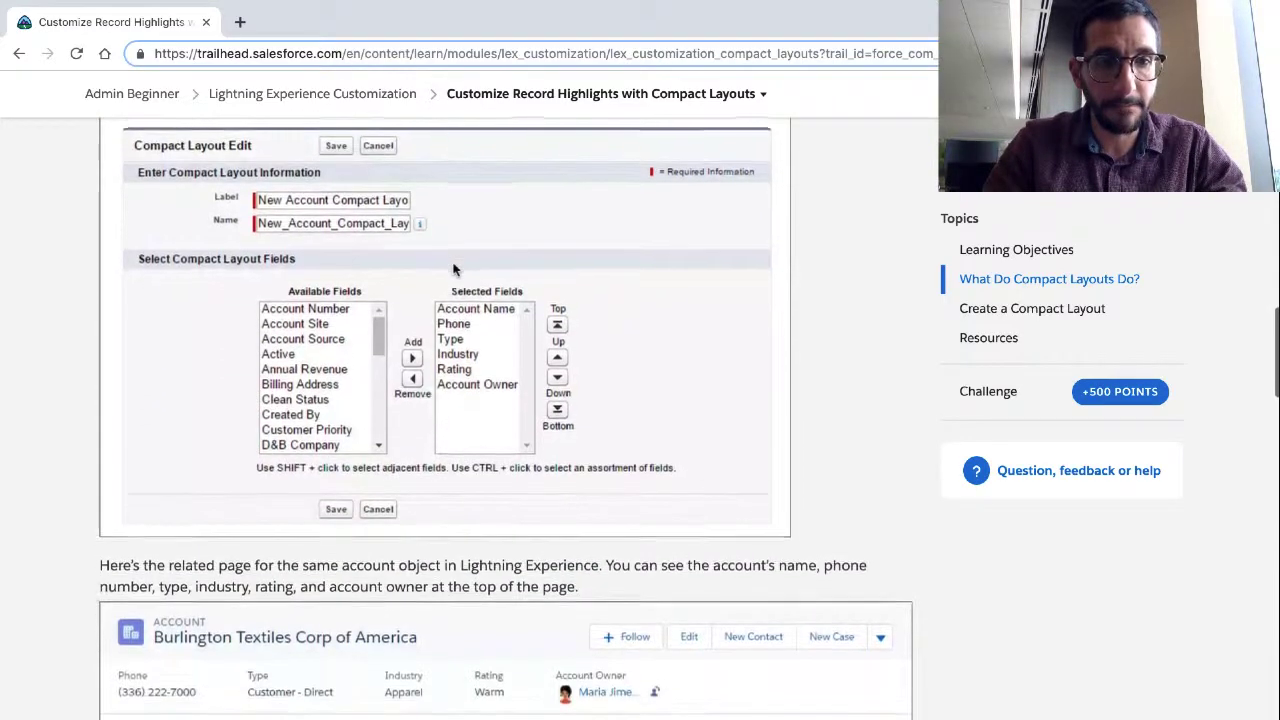
{"action": "scroll", "coordinate": [453, 268], "scroll_direction": "up", "scroll_amount": 2}
{"action": "scroll", "coordinate": [453, 268], "scroll_direction": "up", "scroll_amount": 3}
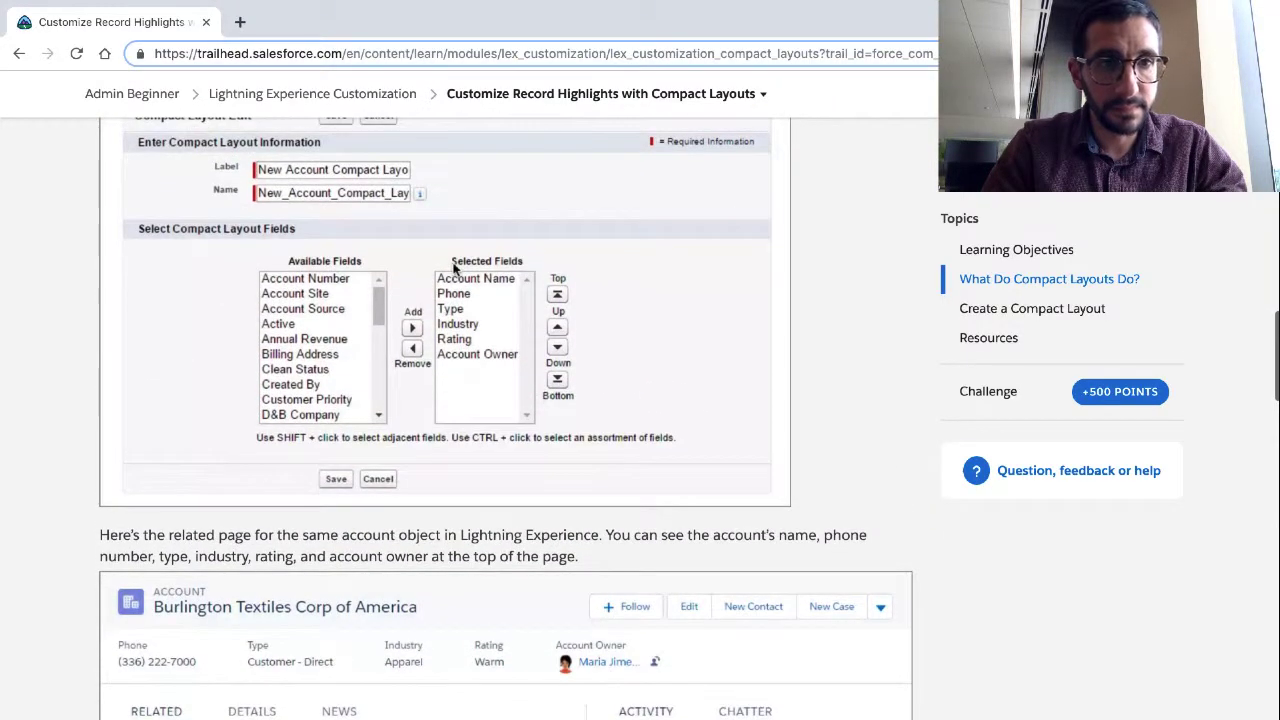
{"action": "scroll", "coordinate": [453, 268], "scroll_direction": "down", "scroll_amount": 6}
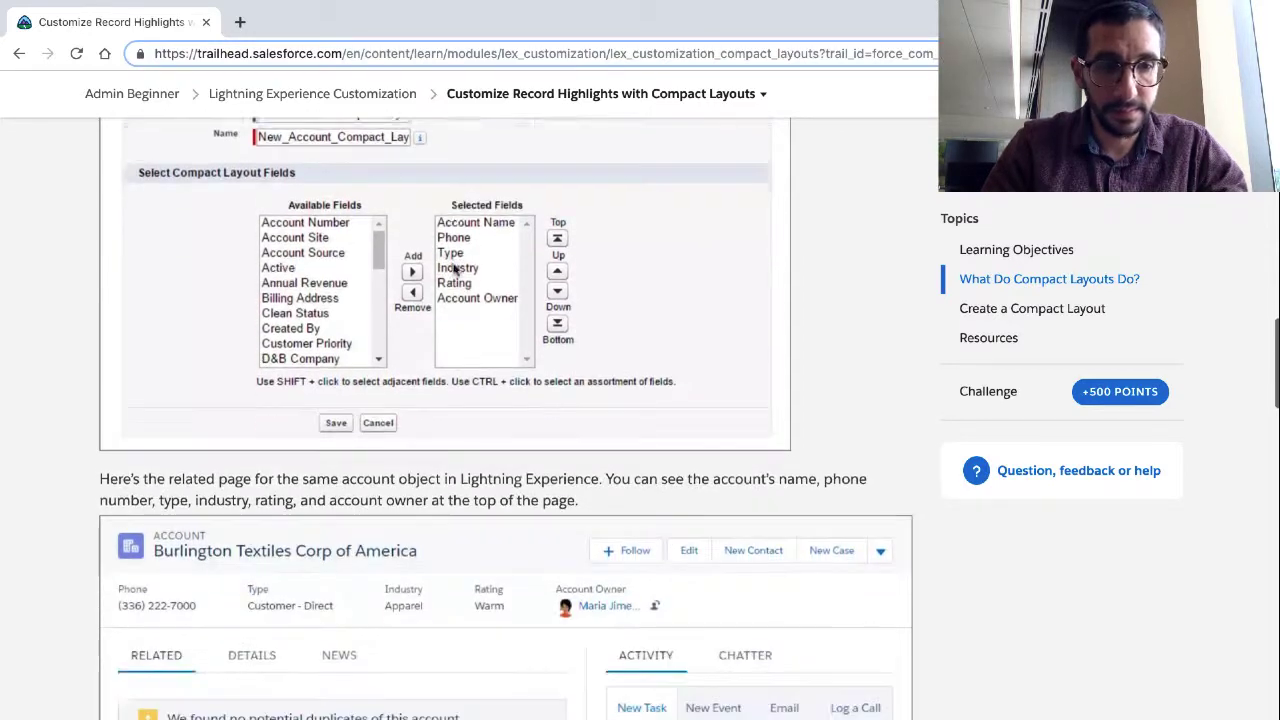
- Highlight the paragraph on the related Lightning Experience account page and compare the page's top fields with the sample layout's selected fields
{"action": "double_click", "coordinate": [420, 330]}
{"action": "triple_click", "coordinate": [420, 337]}
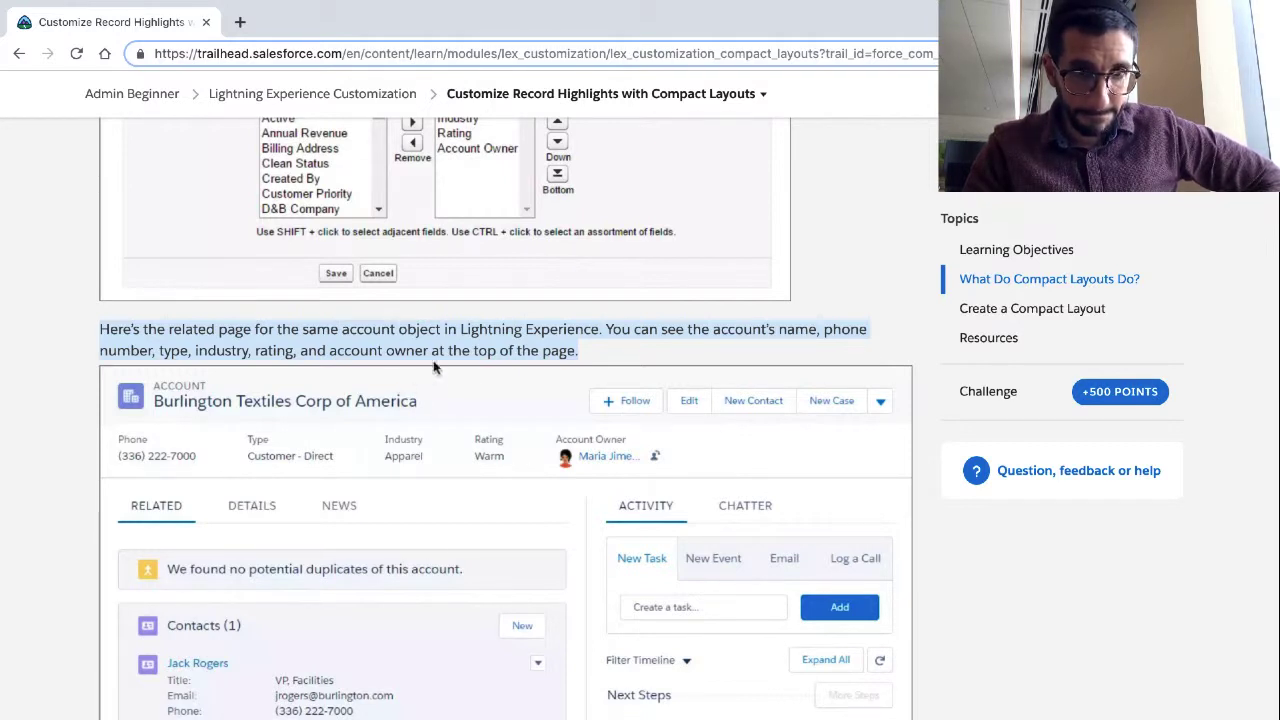
{"action": "scroll", "coordinate": [420, 375], "scroll_direction": "up", "scroll_amount": 1}
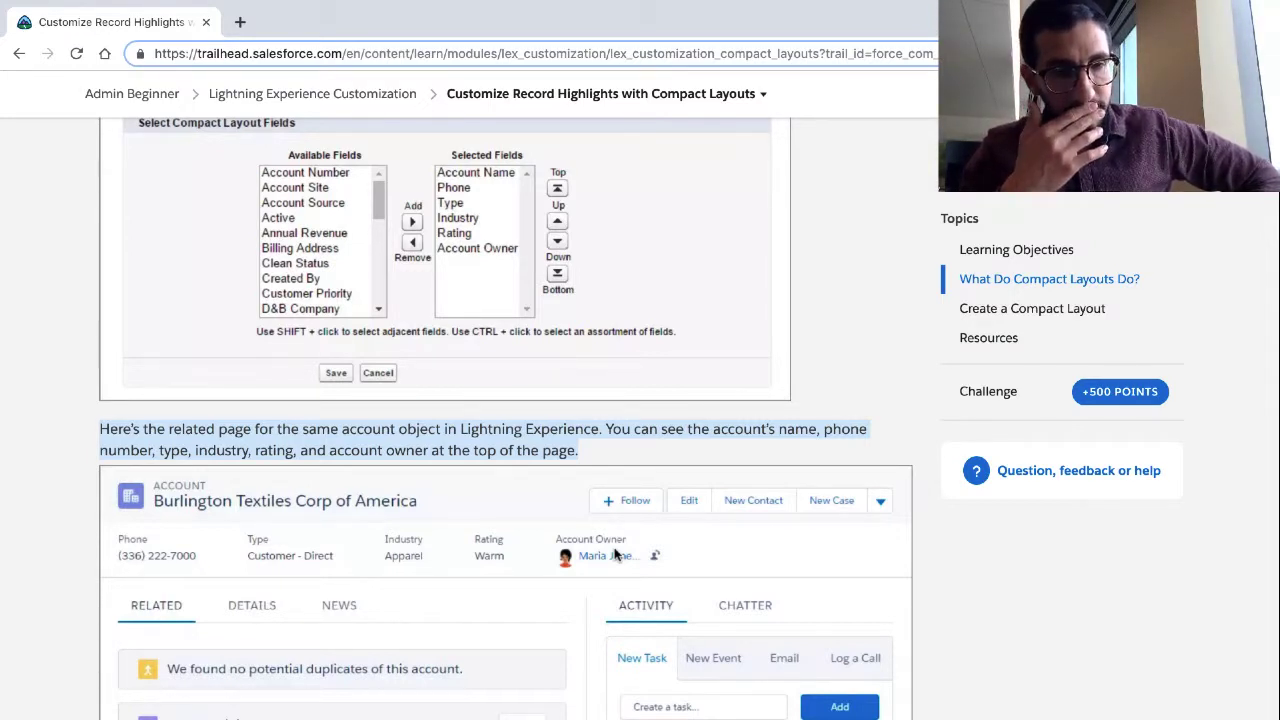
- Review the account record's mobile app example and go on to the Create a Compact Layout instructions
{"action": "scroll", "coordinate": [617, 555], "scroll_direction": "down", "scroll_amount": 5}
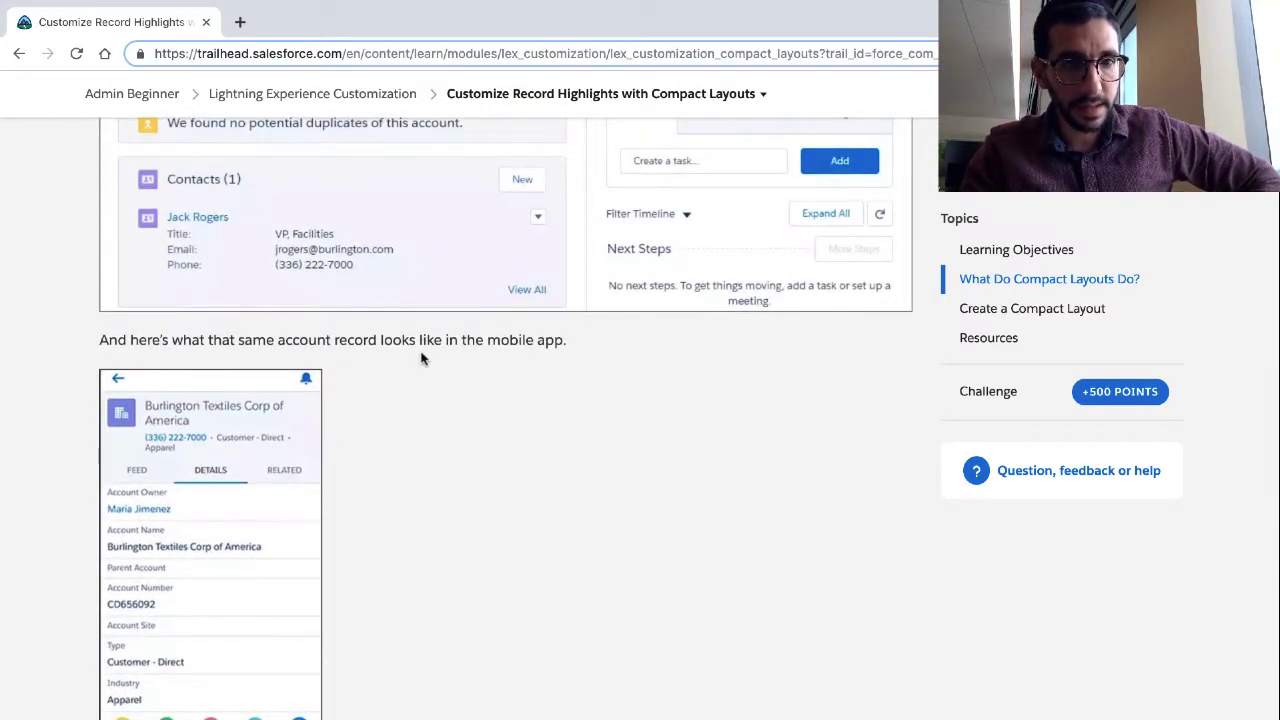
{"action": "scroll", "coordinate": [421, 358], "scroll_direction": "down", "scroll_amount": 1}
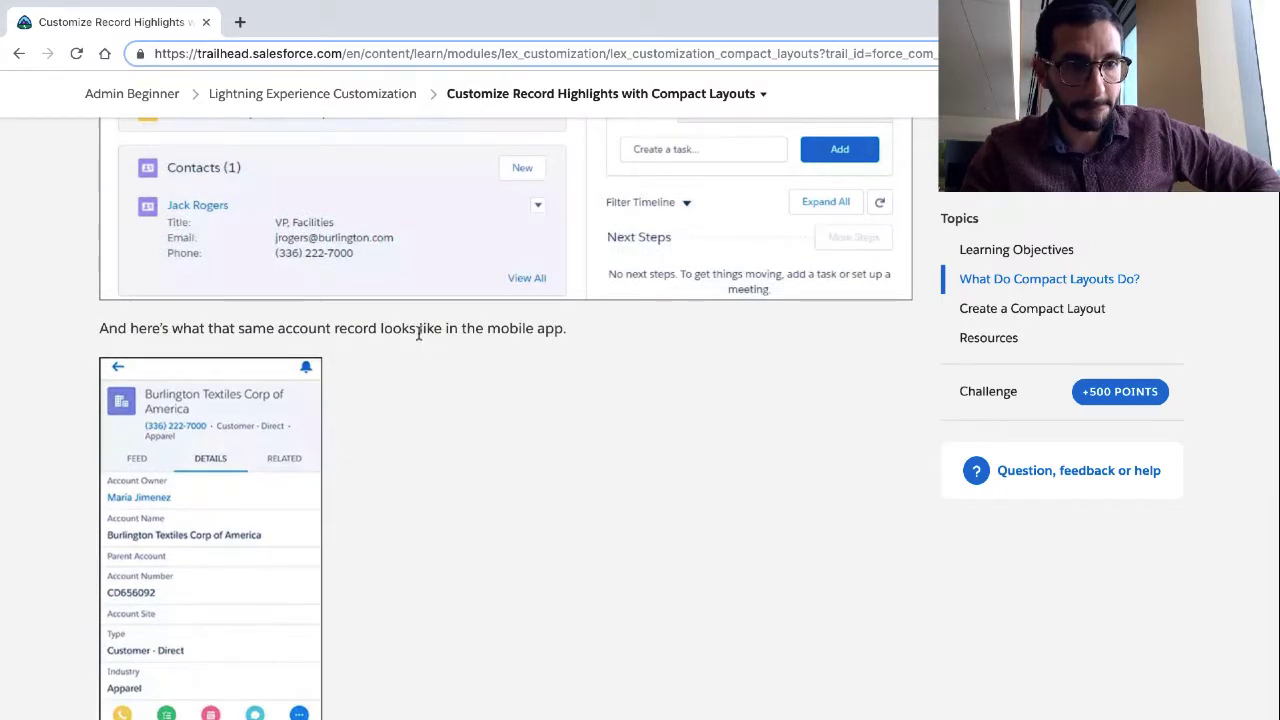
{"action": "scroll", "coordinate": [418, 333], "scroll_direction": "down", "scroll_amount": 6}
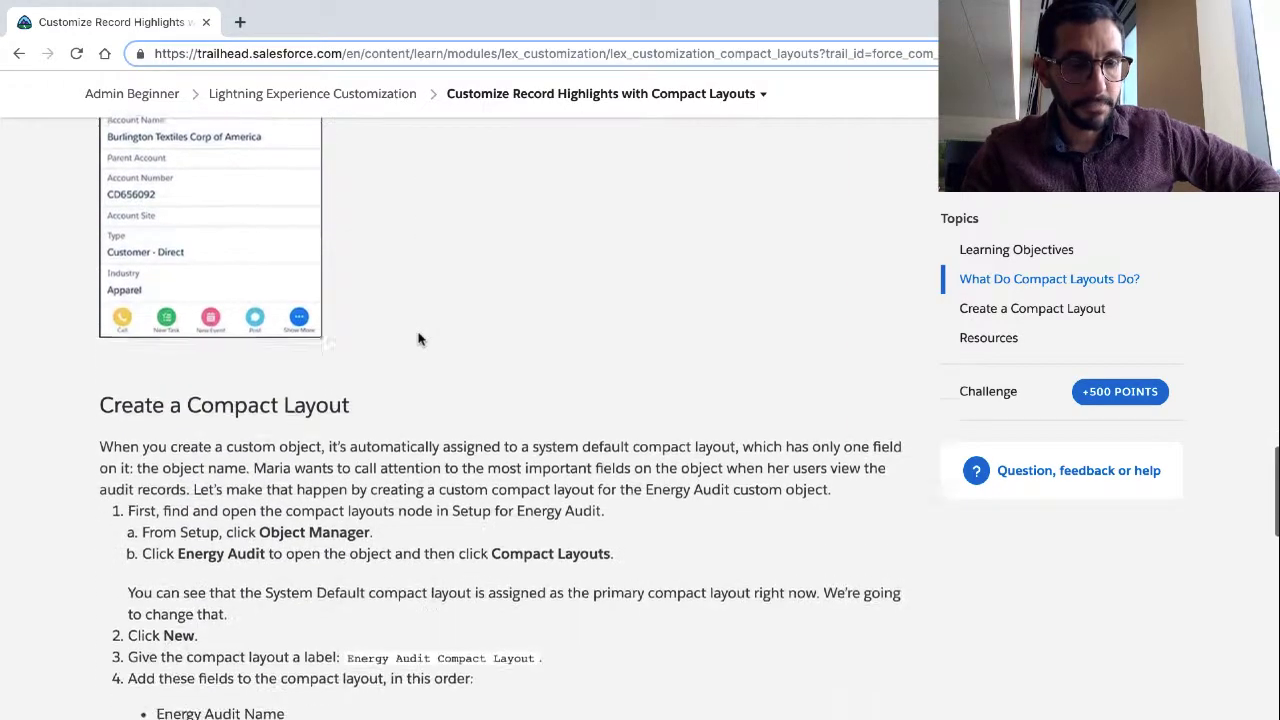
{"action": "scroll", "coordinate": [418, 333], "scroll_direction": "down", "scroll_amount": 1}
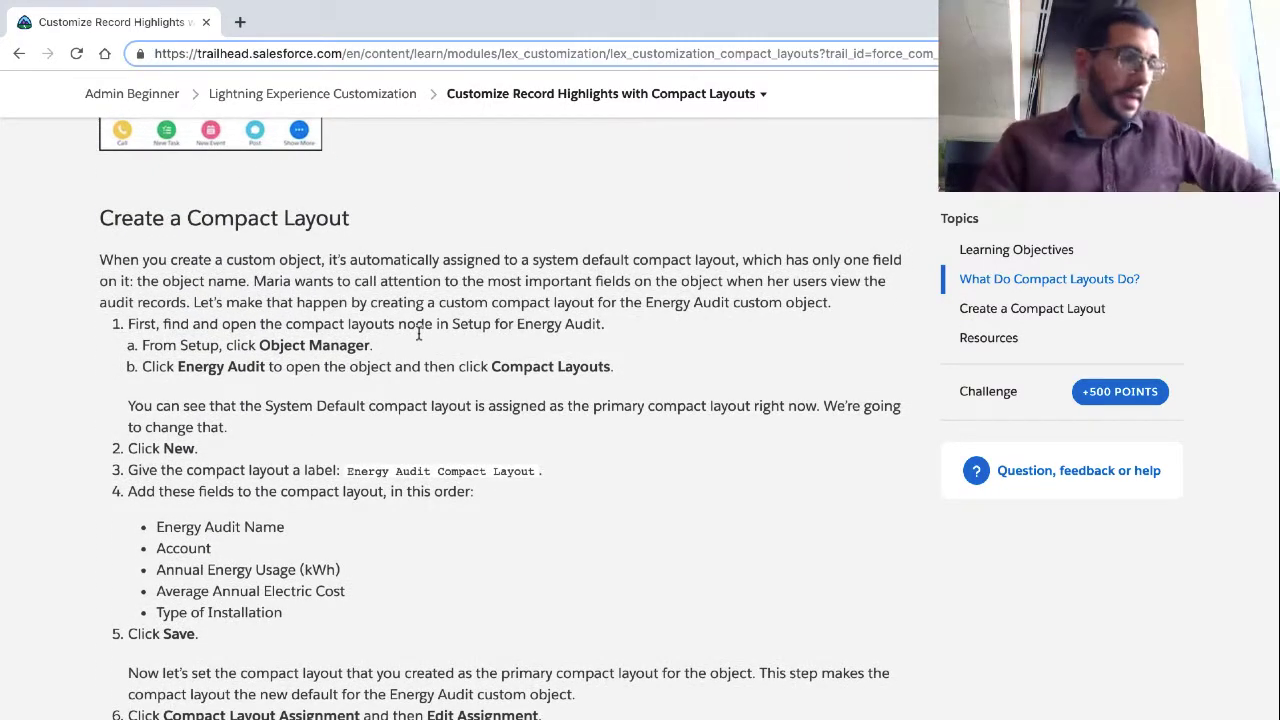
- Read the Create a Compact Layout introduction, highlighting its phrases on the Energy Audit custom object, most important fields and system default assignment
{"action": "triple_click", "coordinate": [370, 262]}
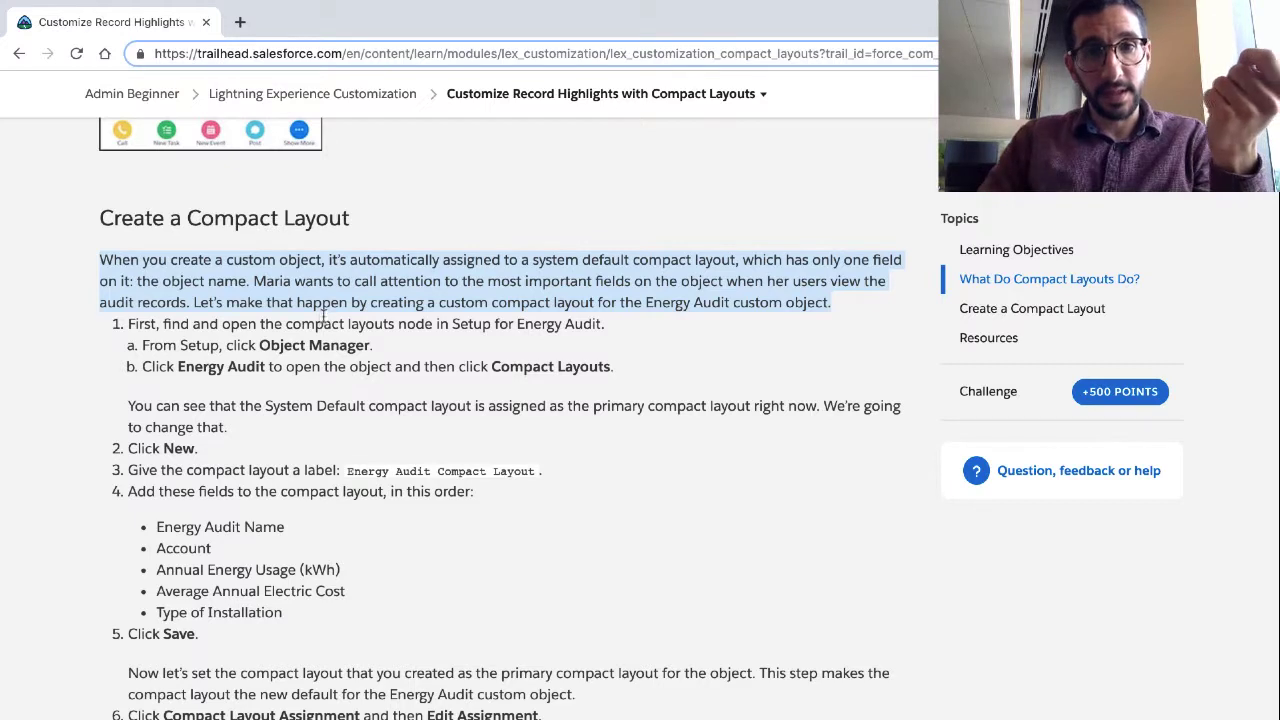
{"action": "left_click", "coordinate": [517, 262]}
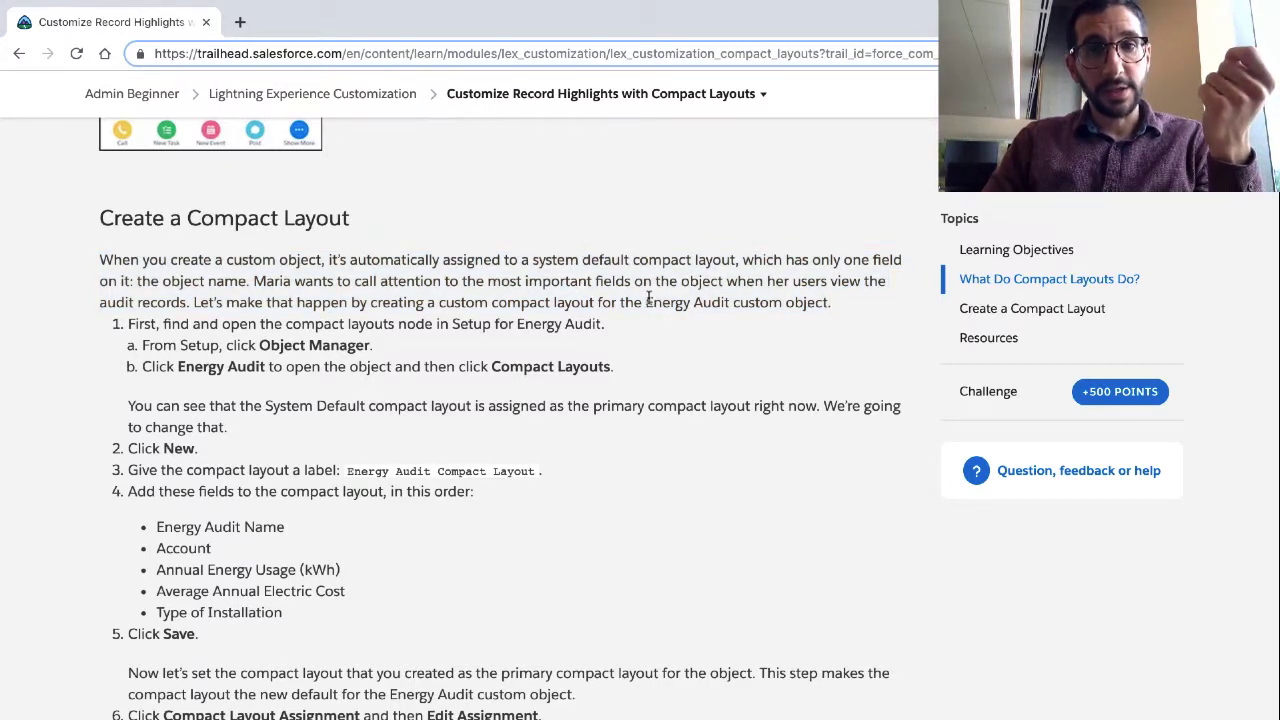
{"action": "left_click_drag", "start_coordinate": [645, 302], "coordinate": [833, 301]}
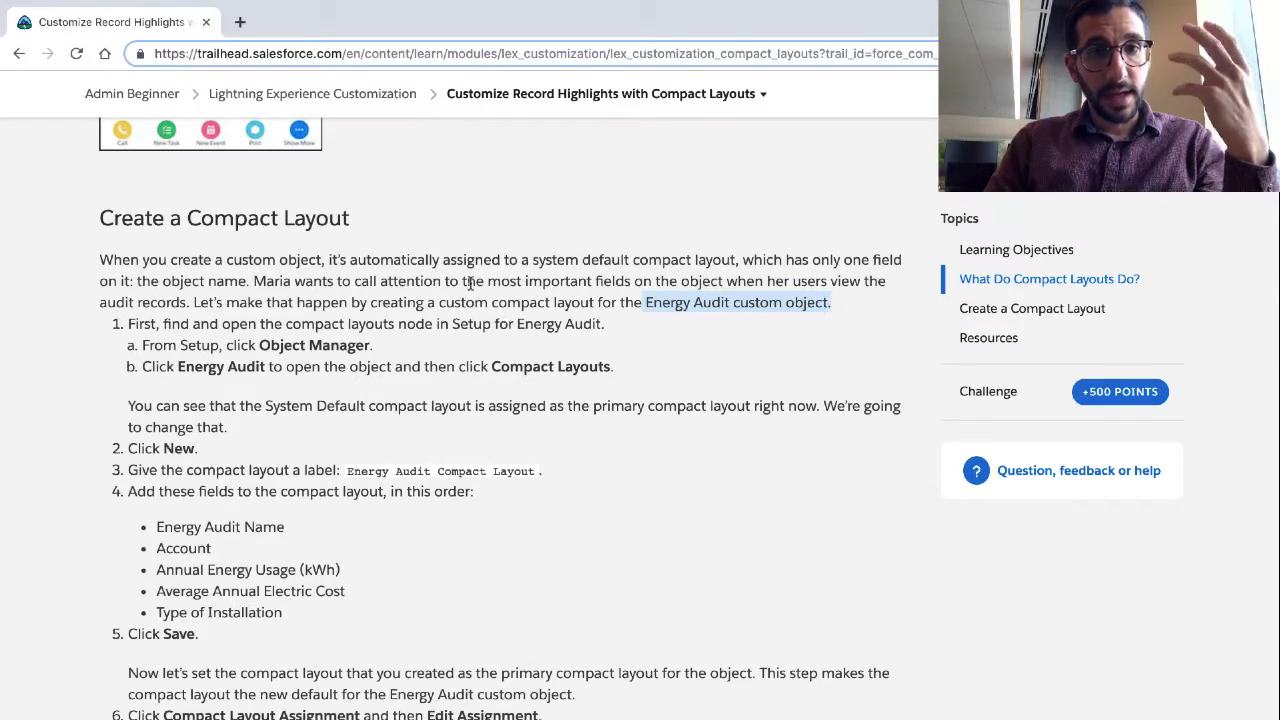
{"action": "left_click_drag", "start_coordinate": [466, 284], "coordinate": [583, 276]}
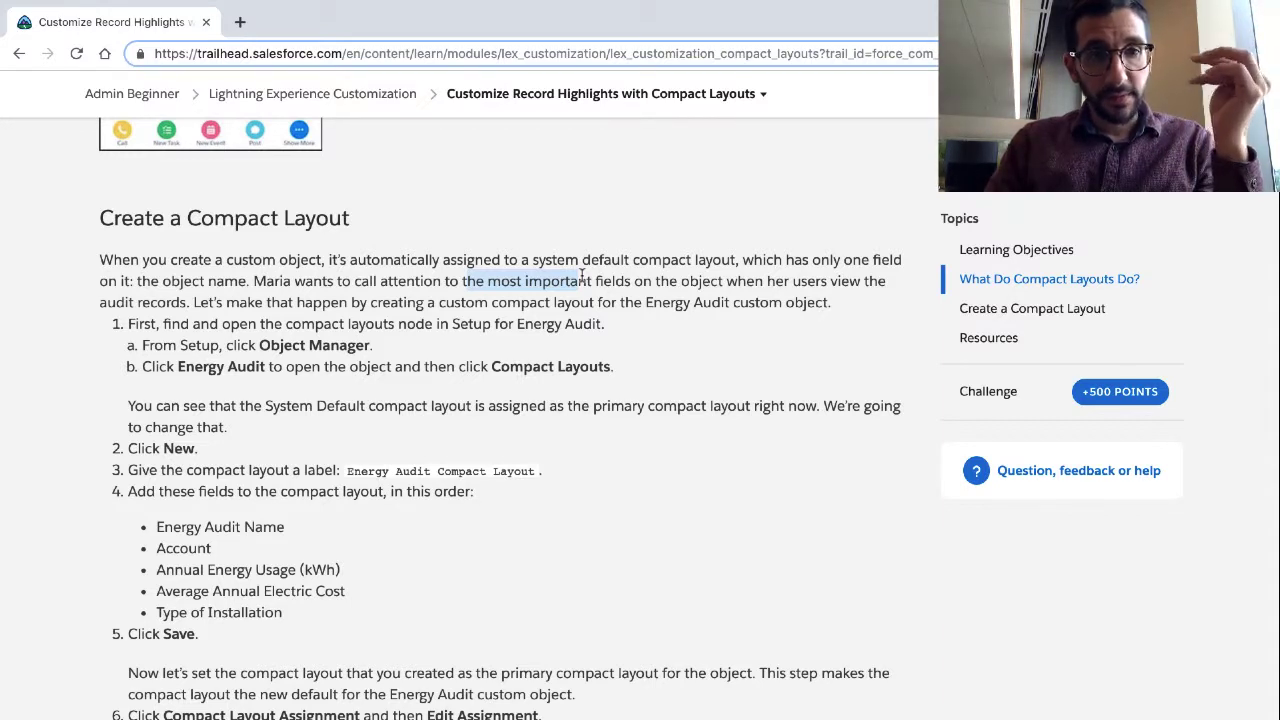
{"action": "left_click_drag", "start_coordinate": [430, 262], "coordinate": [598, 256]}
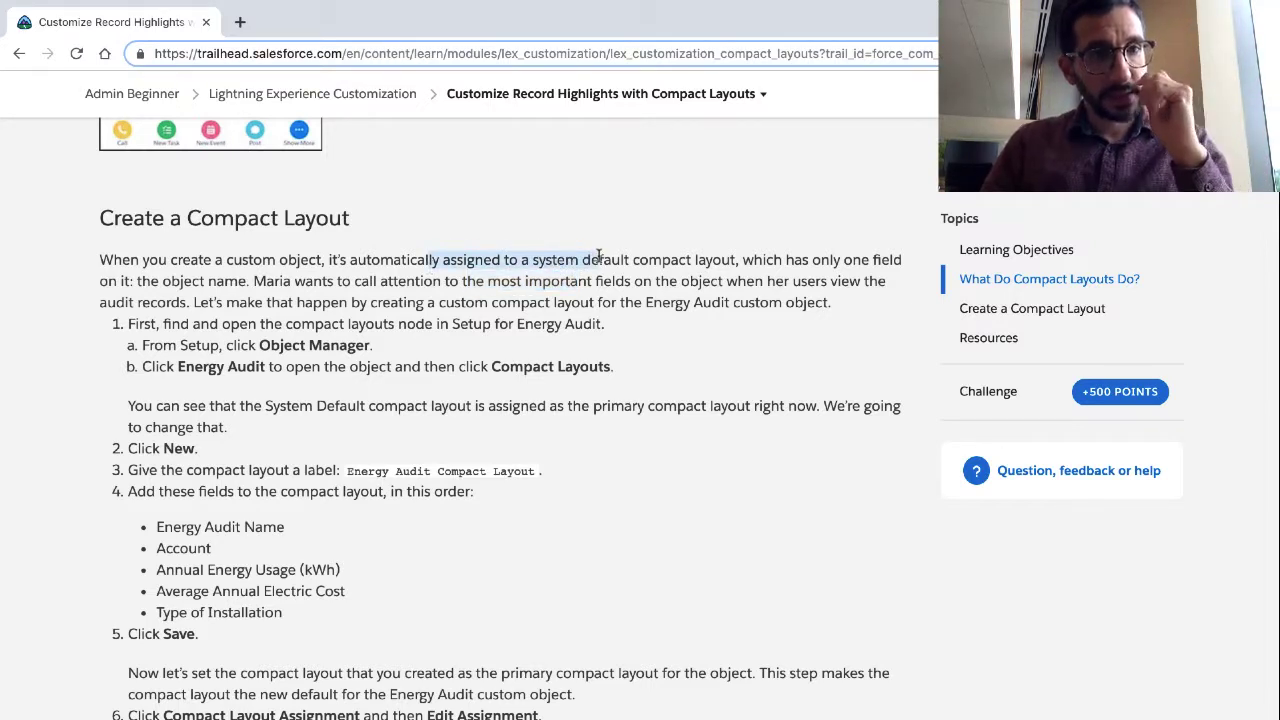
{"action": "left_click", "coordinate": [530, 288]}
- Reread the Create a Compact Layout introduction and highlight the first instruction, on opening the compact layouts node for Energy Audit
{"action": "scroll", "coordinate": [522, 298], "scroll_direction": "up", "scroll_amount": 1}
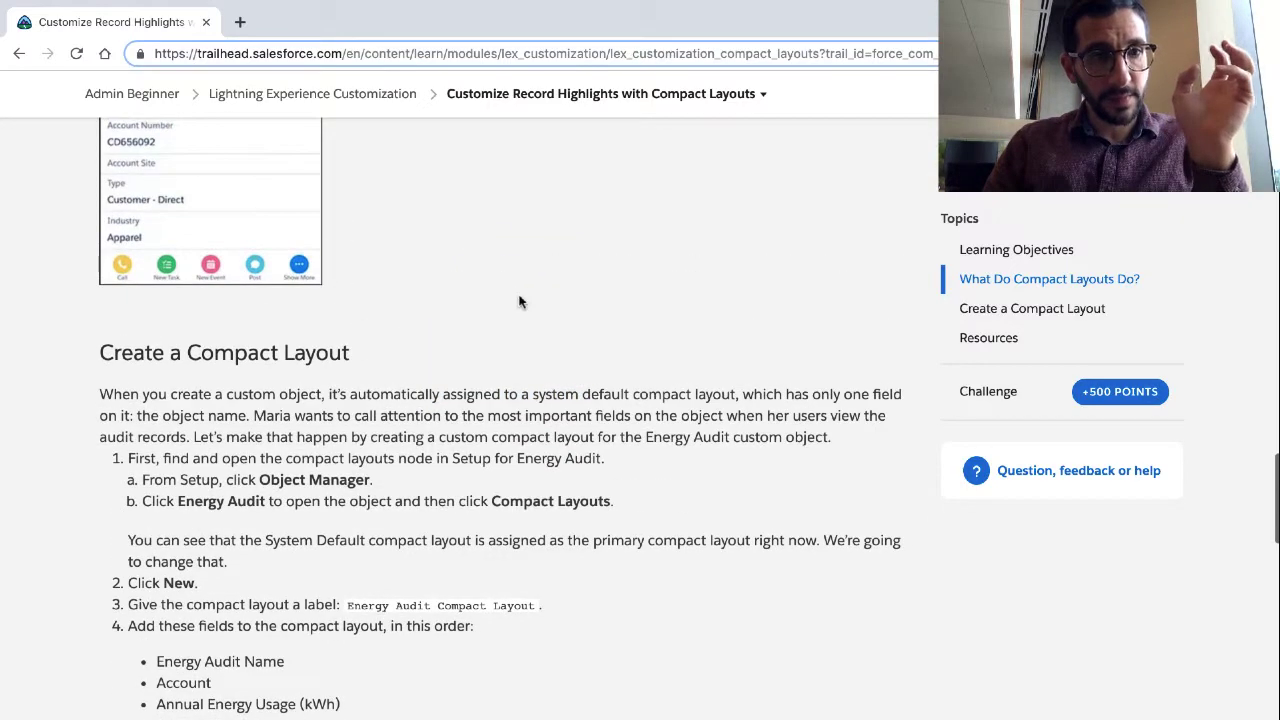
{"action": "scroll", "coordinate": [518, 301], "scroll_direction": "down", "scroll_amount": 1}
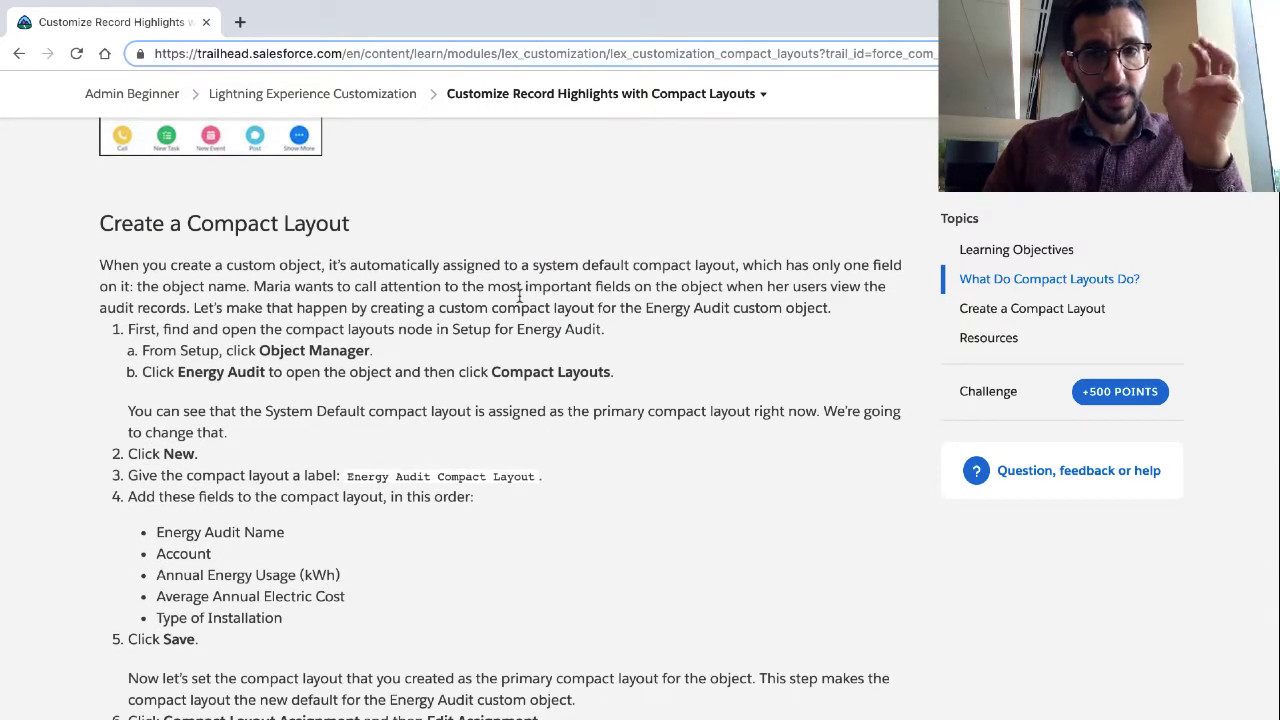
{"action": "triple_click", "coordinate": [519, 297]}
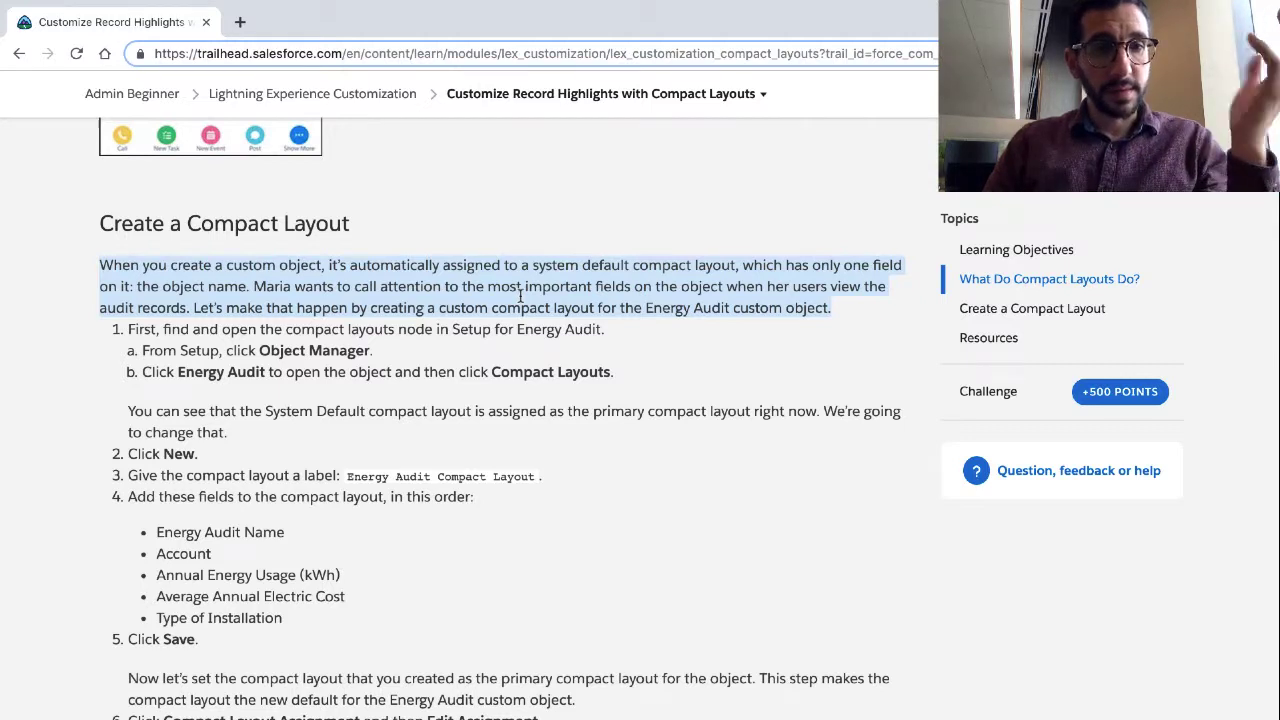
{"action": "left_click", "coordinate": [520, 297]}
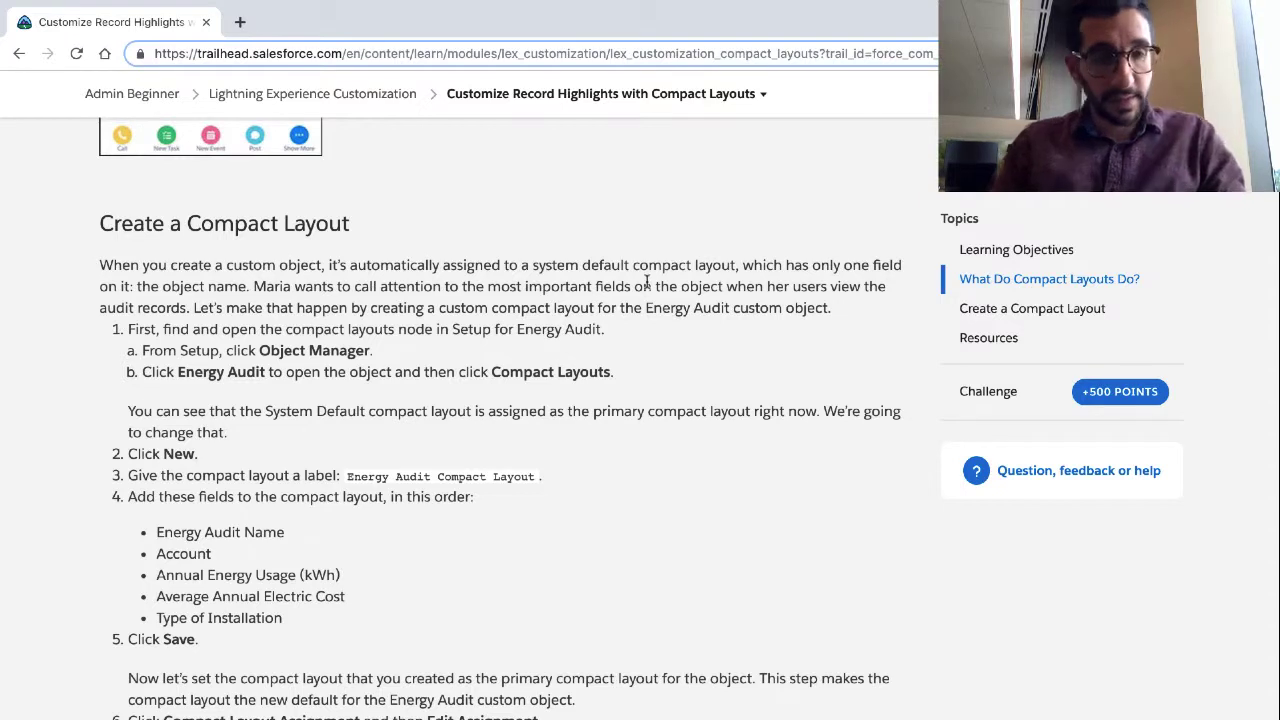
{"action": "triple_click", "coordinate": [298, 328]}
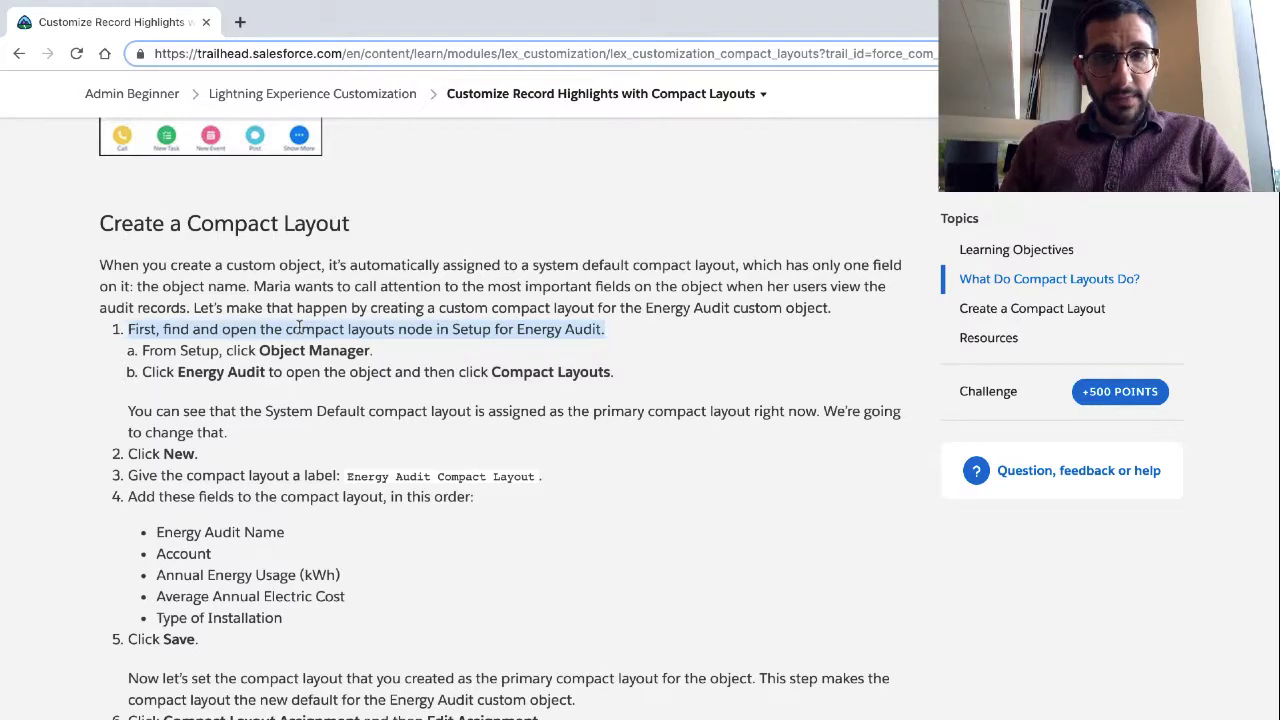
- Launch My Trailhead Playground 1 from the account's Hands-on Orgs list and close the extra blank tab
{"action": "scroll", "coordinate": [371, 331], "scroll_direction": "up", "scroll_amount": 20}
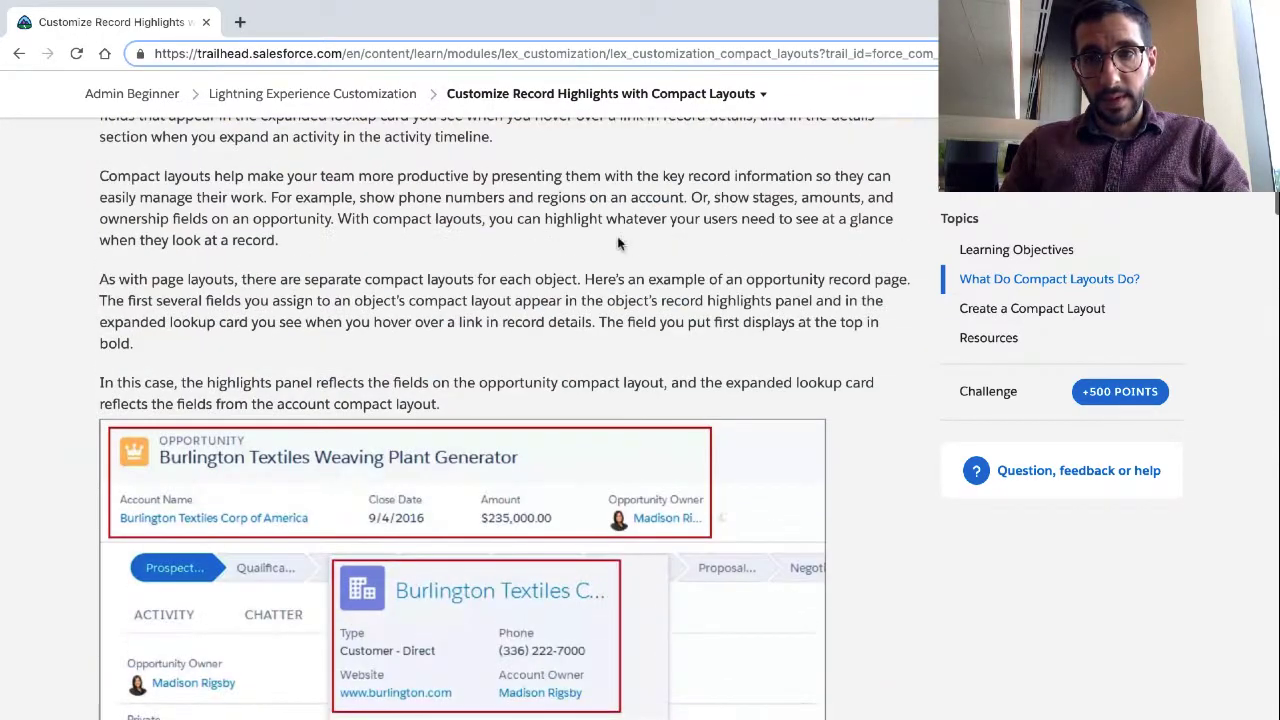
{"action": "scroll", "coordinate": [640, 240], "scroll_direction": "up", "scroll_amount": 10}
{"action": "left_click", "coordinate": [1232, 118]}
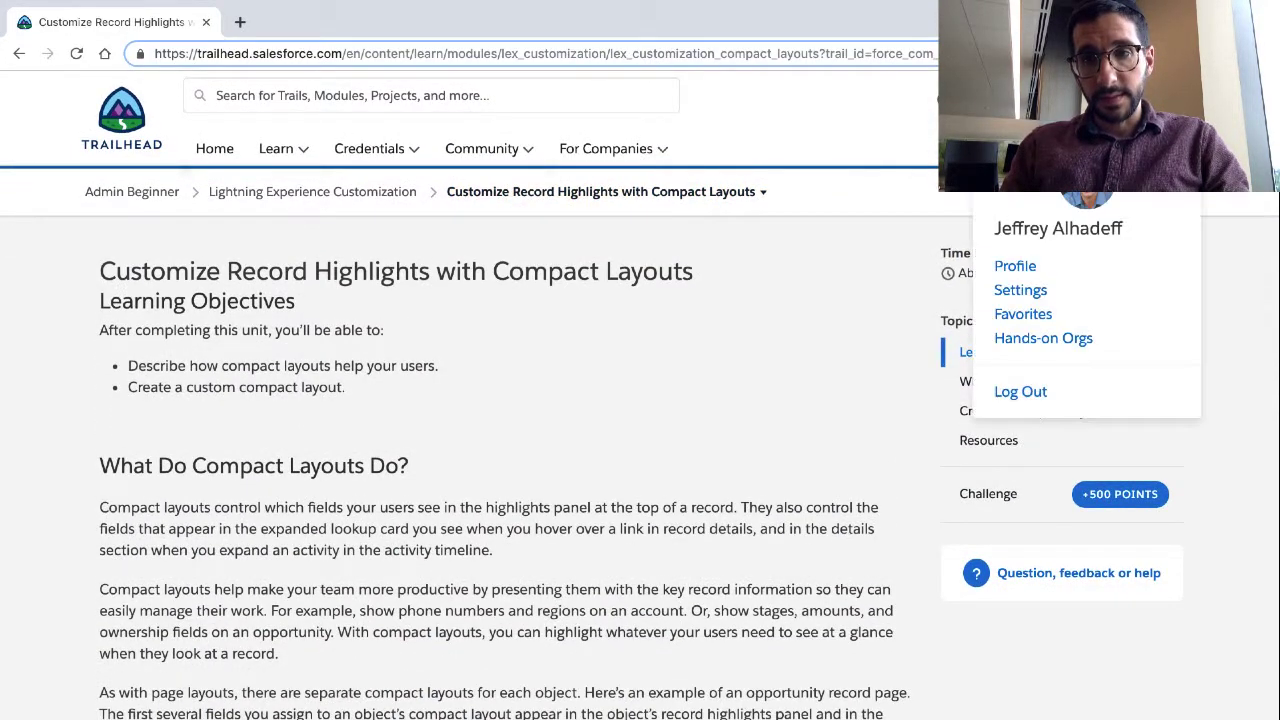
{"action": "left_click", "coordinate": [1050, 340]}
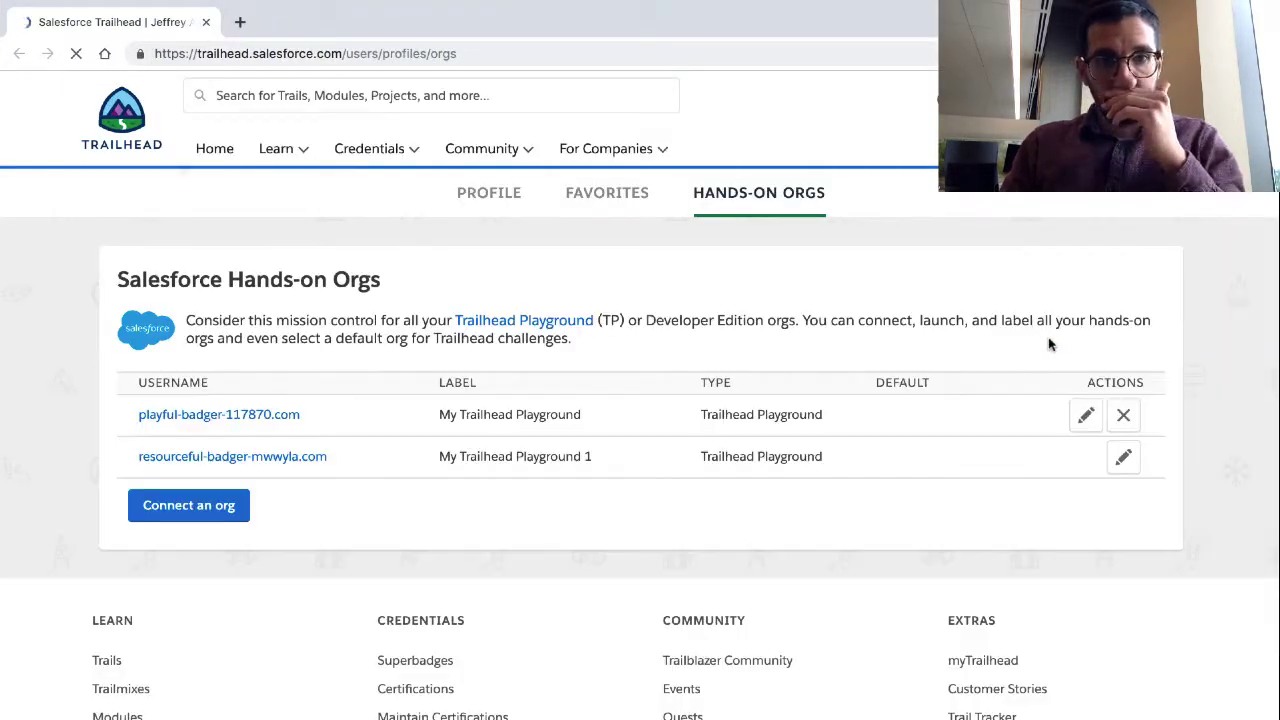
{"action": "left_click", "coordinate": [280, 460]}
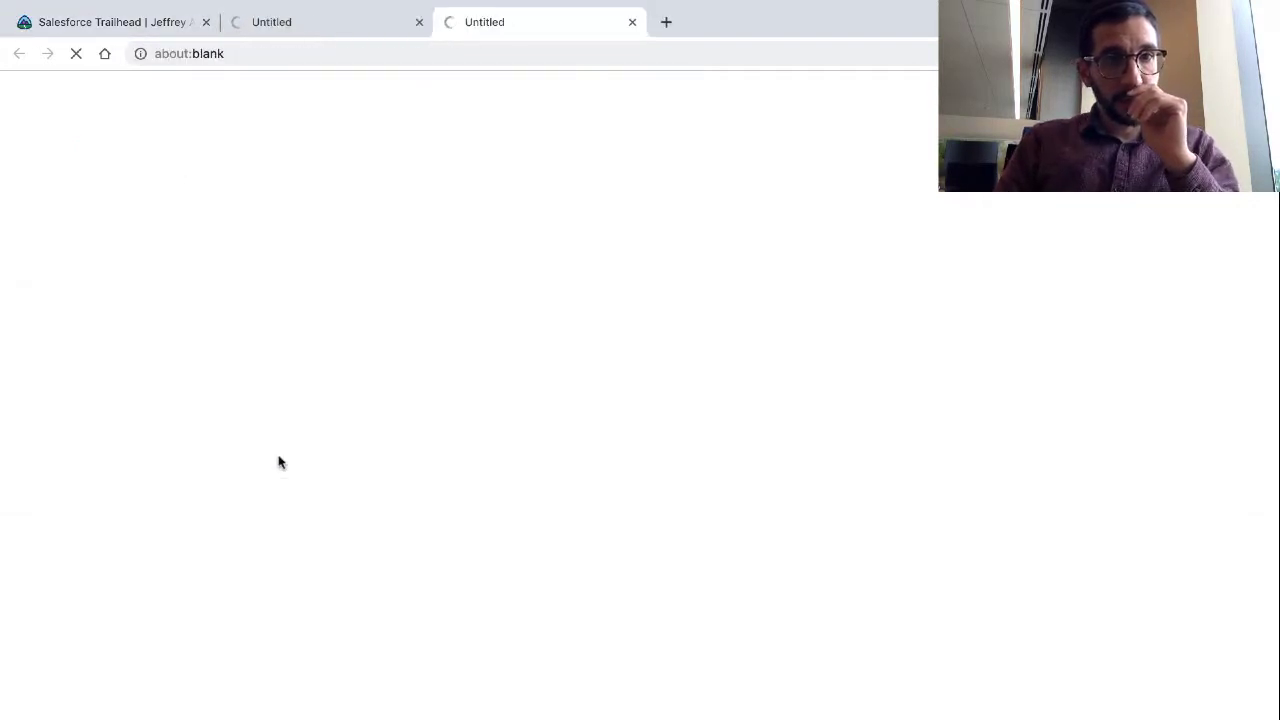
{"action": "left_click", "coordinate": [419, 22]}
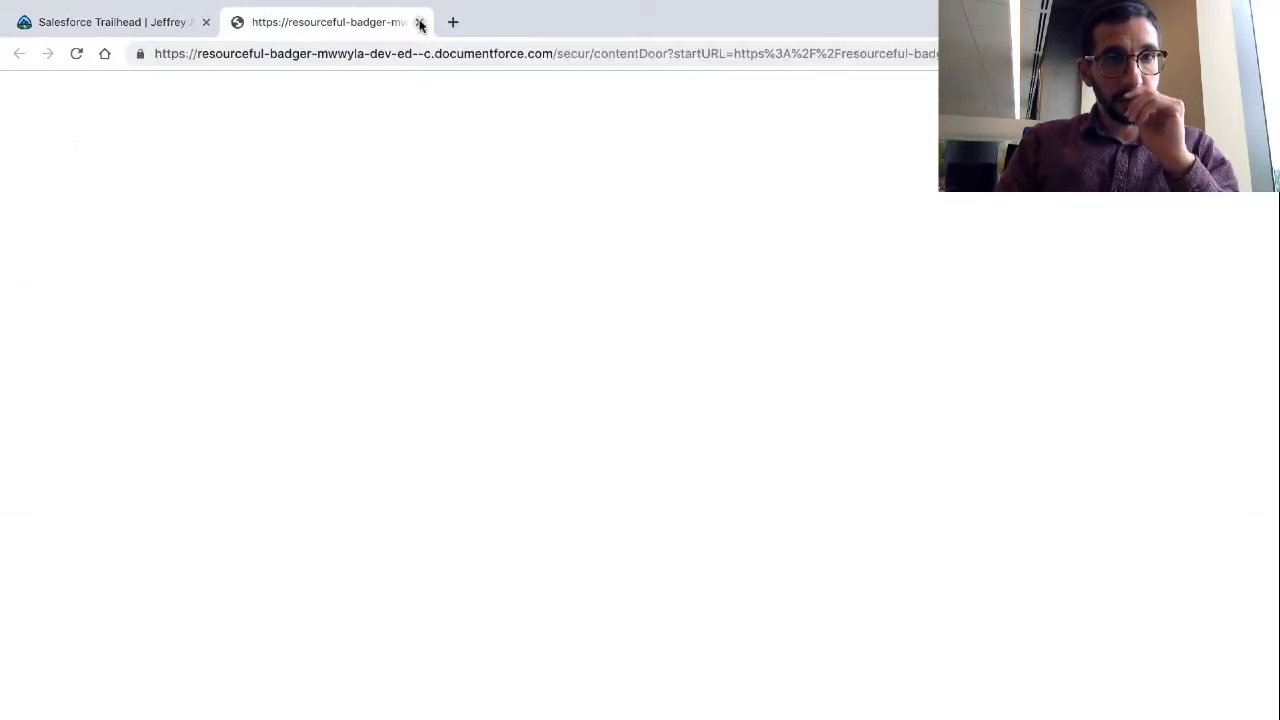
- Close the extra Trailhead tab beside the playground and open the playground's Setup
{"action": "left_click", "coordinate": [204, 22]}
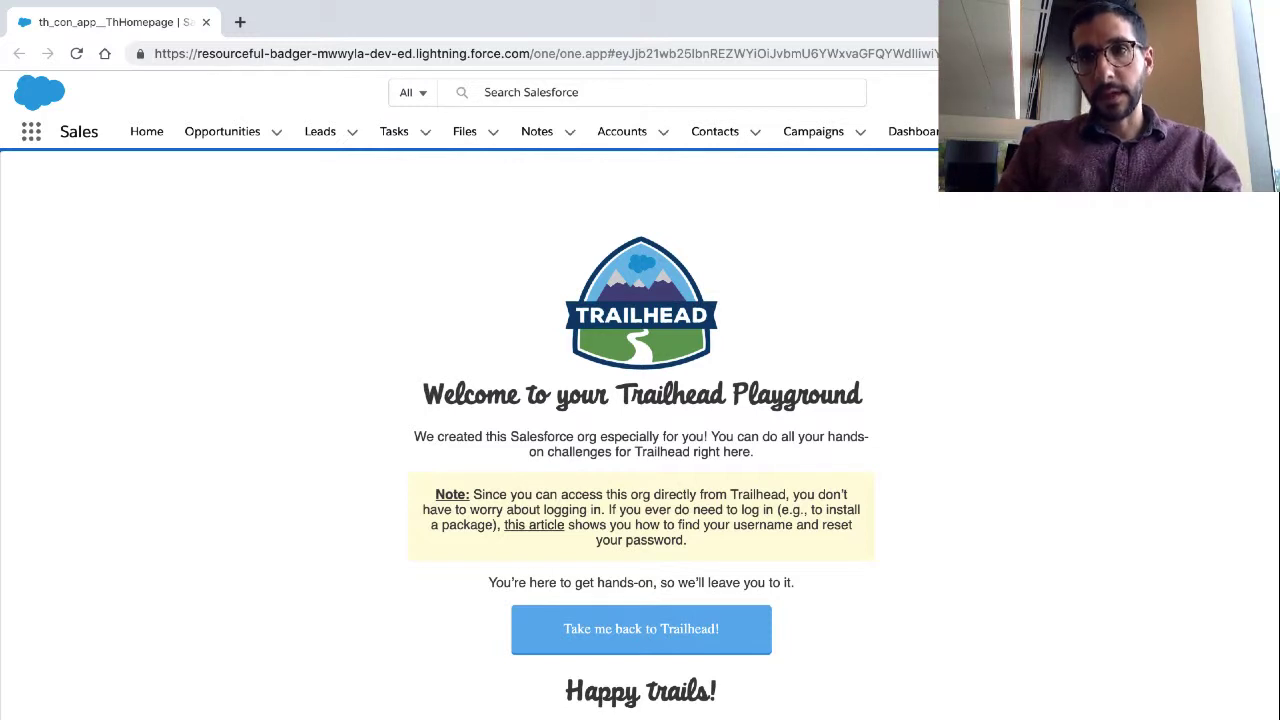
{"action": "left_click", "coordinate": [1160, 92]}
{"action": "left_click", "coordinate": [1124, 215]}
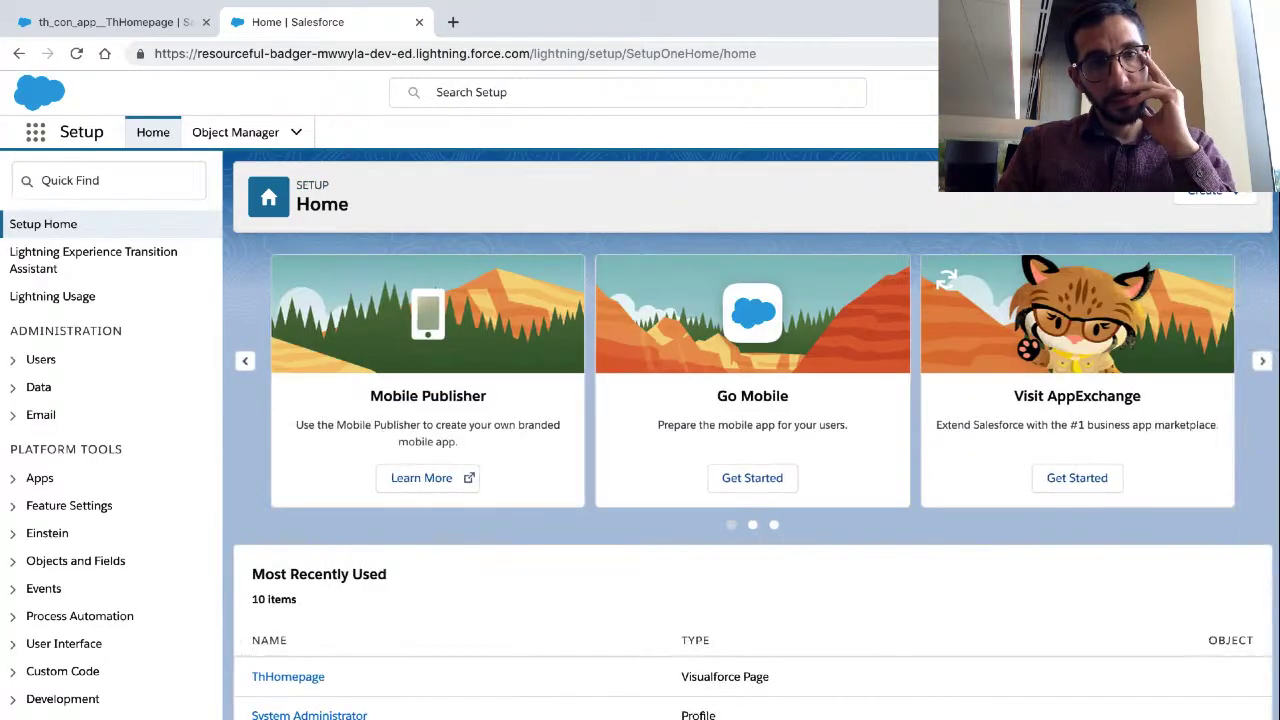
- Return to the Create a Compact Layout instructions, highlight the first ones, and open Object Manager in the playground's Setup
{"action": "key", "text": "alt+Tab"}
{"action": "scroll", "coordinate": [843, 477], "scroll_direction": "down", "scroll_amount": 10}
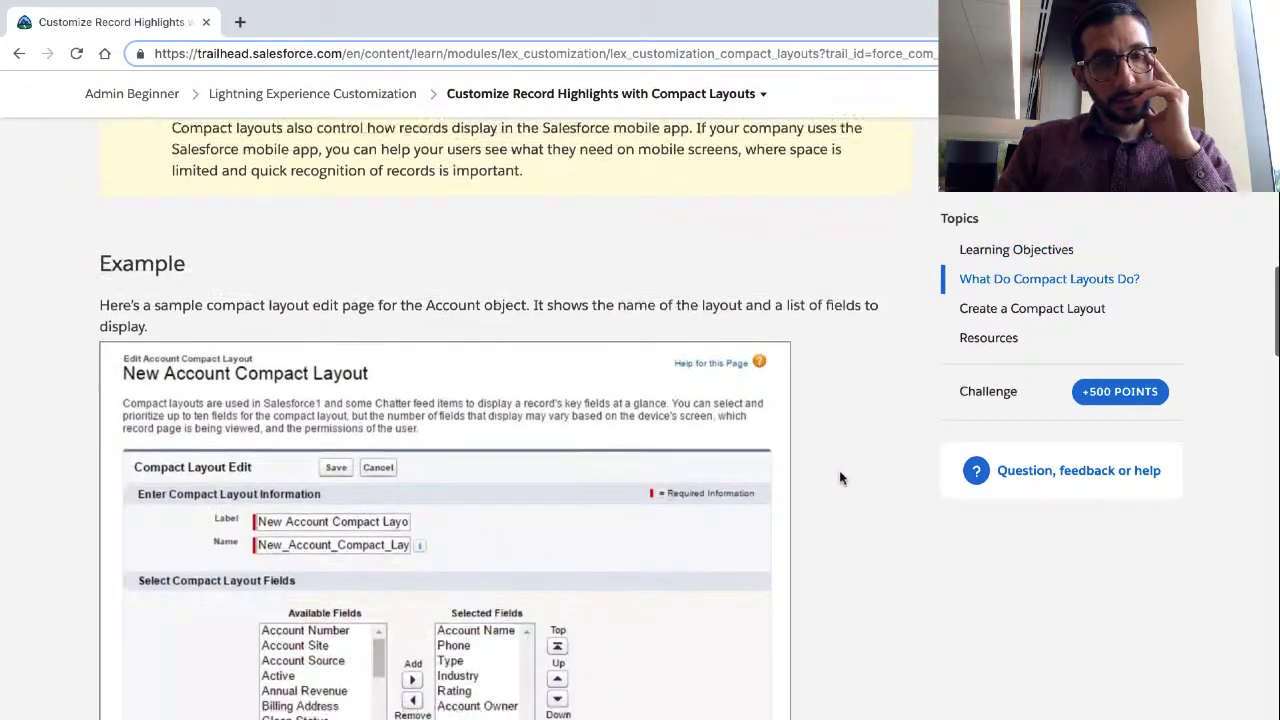
{"action": "scroll", "coordinate": [840, 477], "scroll_direction": "down", "scroll_amount": 15}
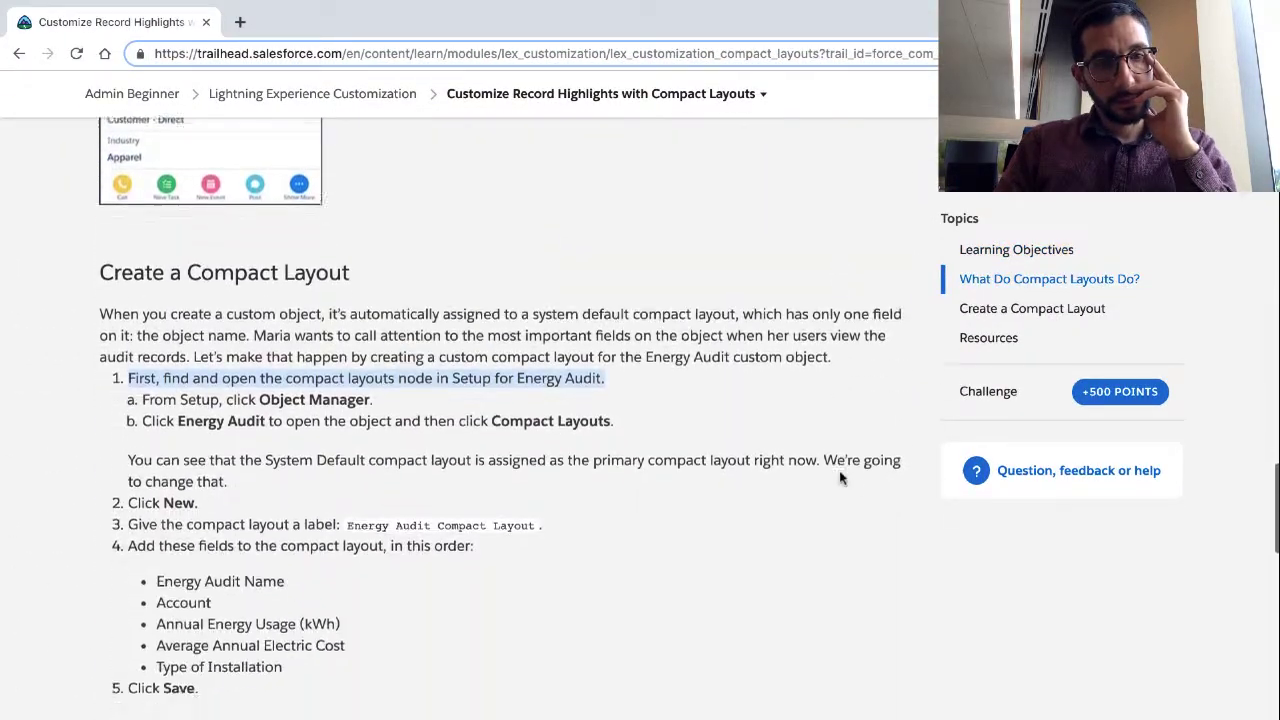
{"action": "scroll", "coordinate": [840, 478], "scroll_direction": "down", "scroll_amount": 2}
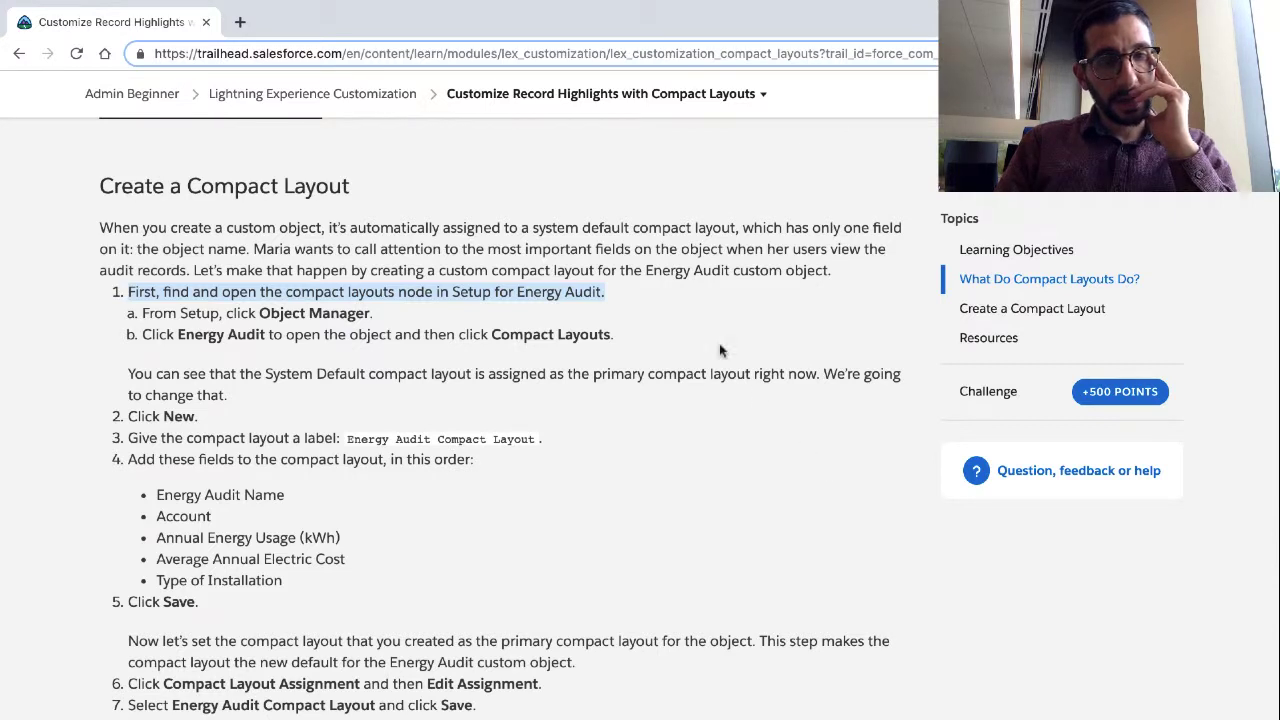
{"action": "left_click", "coordinate": [829, 276]}
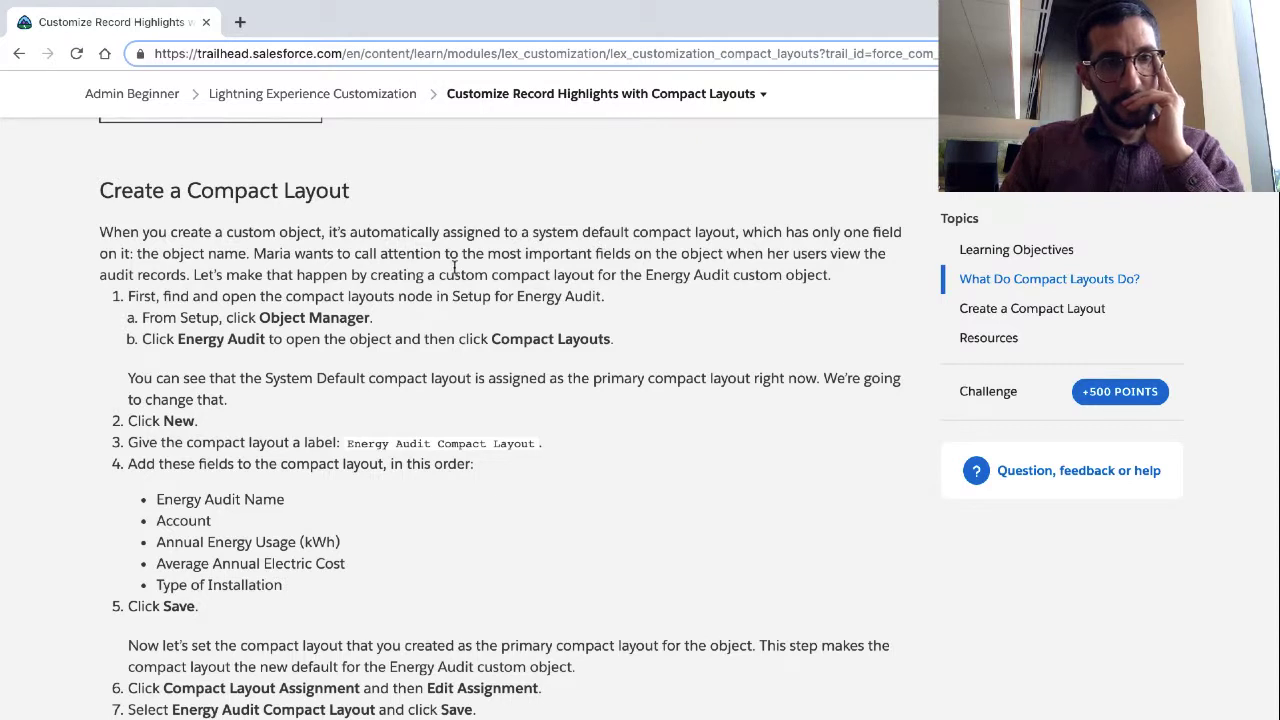
{"action": "triple_click", "coordinate": [443, 300]}
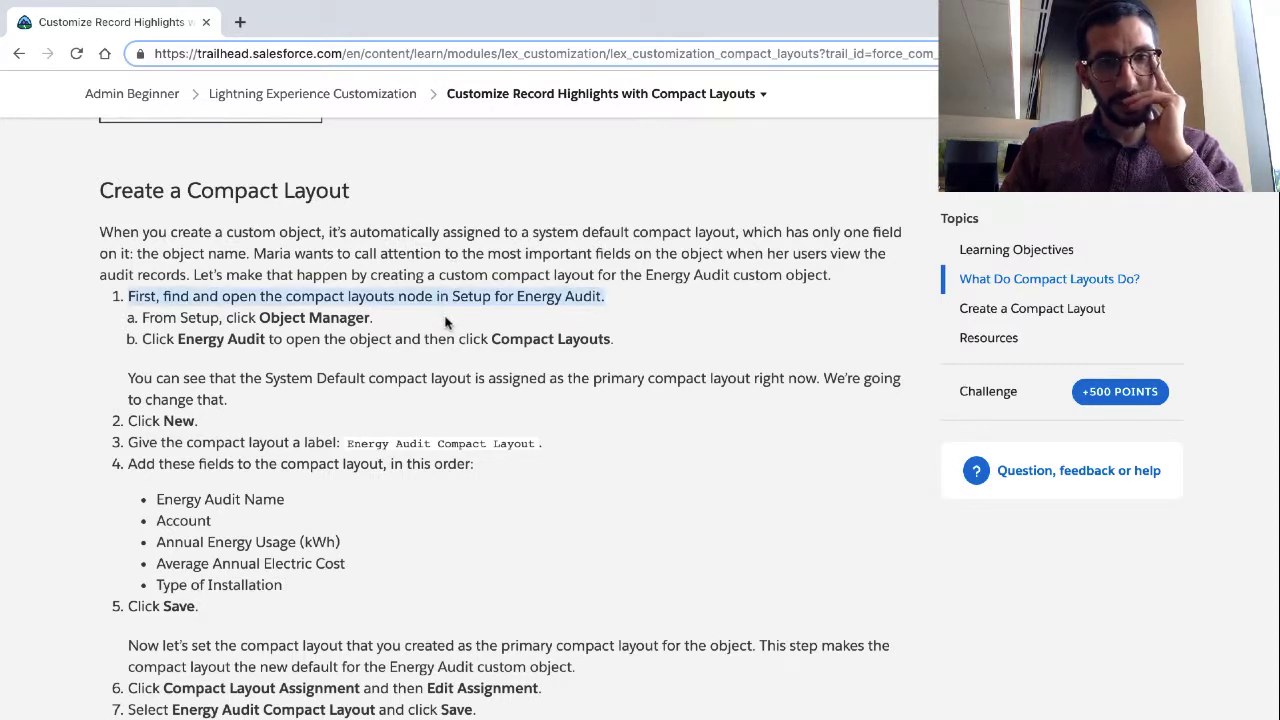
{"action": "triple_click", "coordinate": [322, 316]}
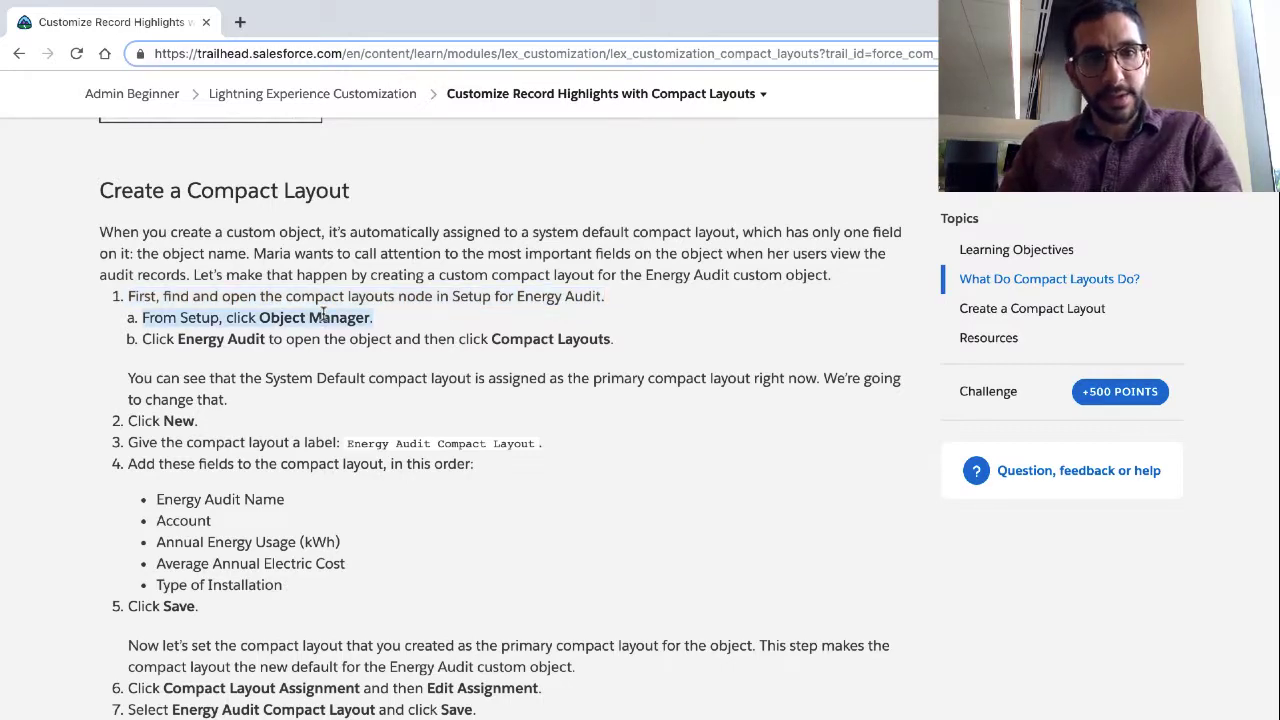
{"action": "key", "text": "alt+Tab"}
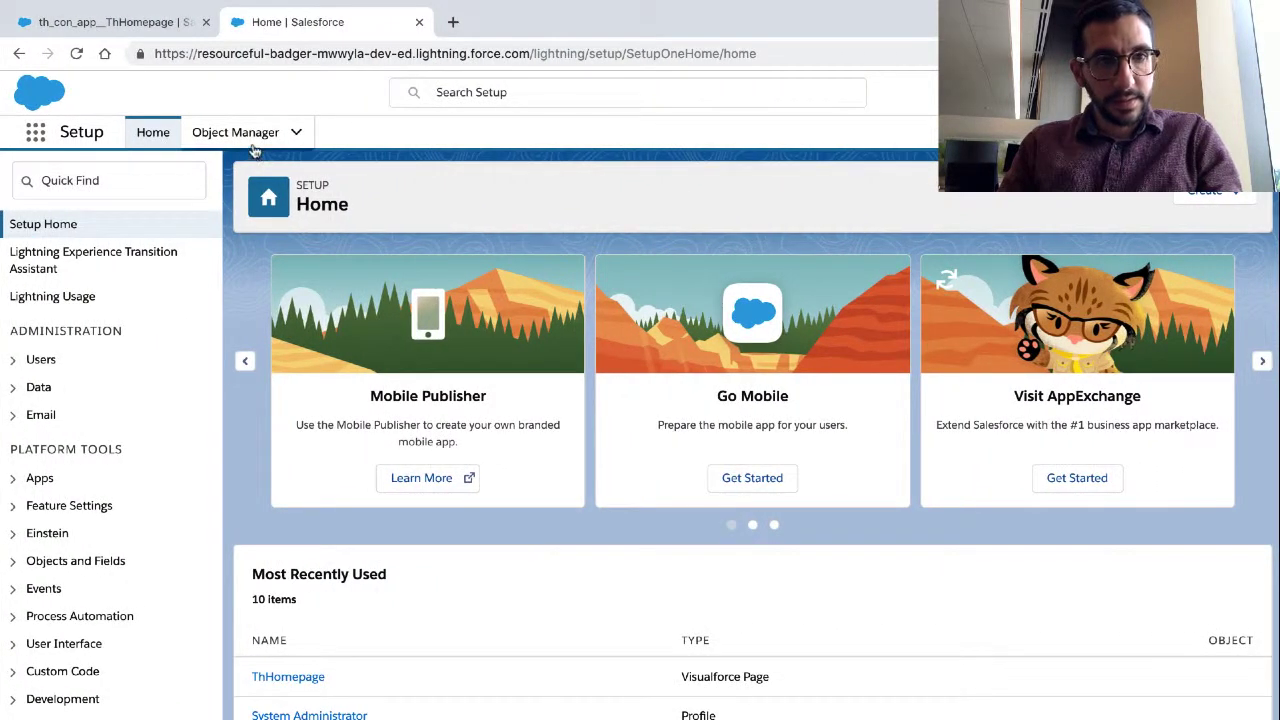
{"action": "left_click", "coordinate": [252, 140]}
- Read and highlight the Trailhead instruction on opening Energy Audit and its Compact Layouts
{"action": "key", "text": "alt+Tab"}
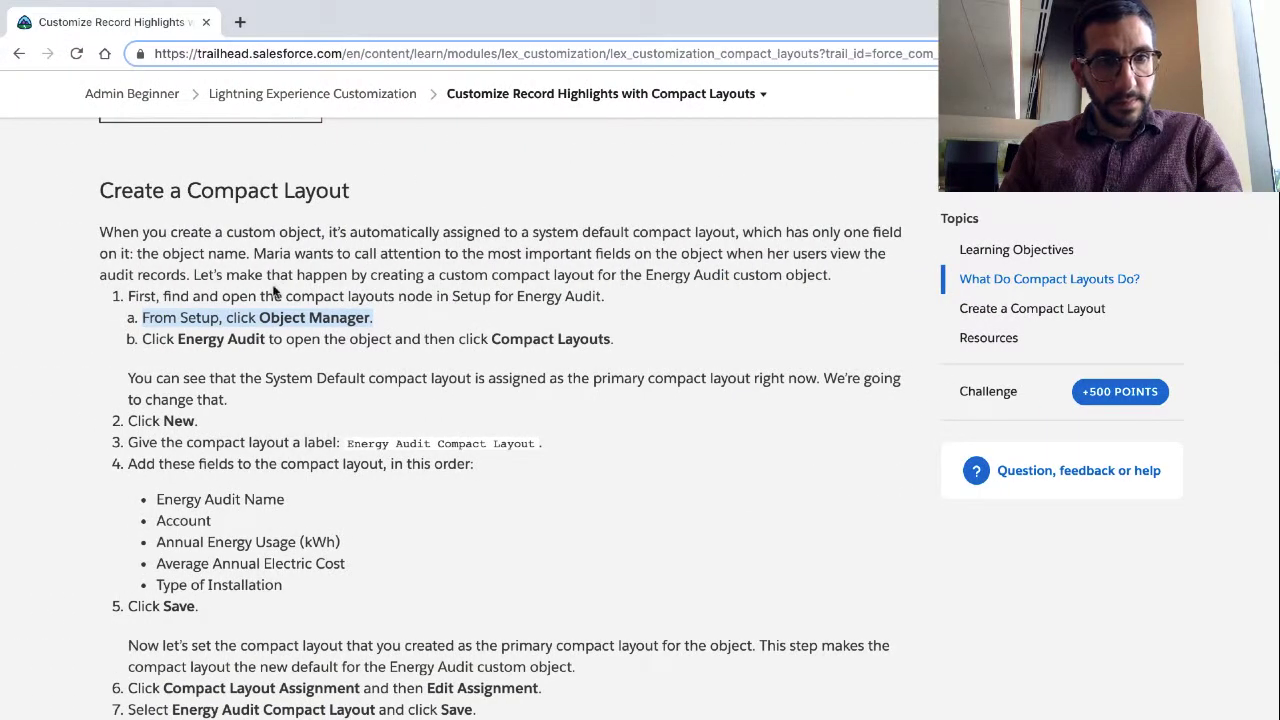
{"action": "scroll", "coordinate": [273, 286], "scroll_direction": "down", "scroll_amount": 1}
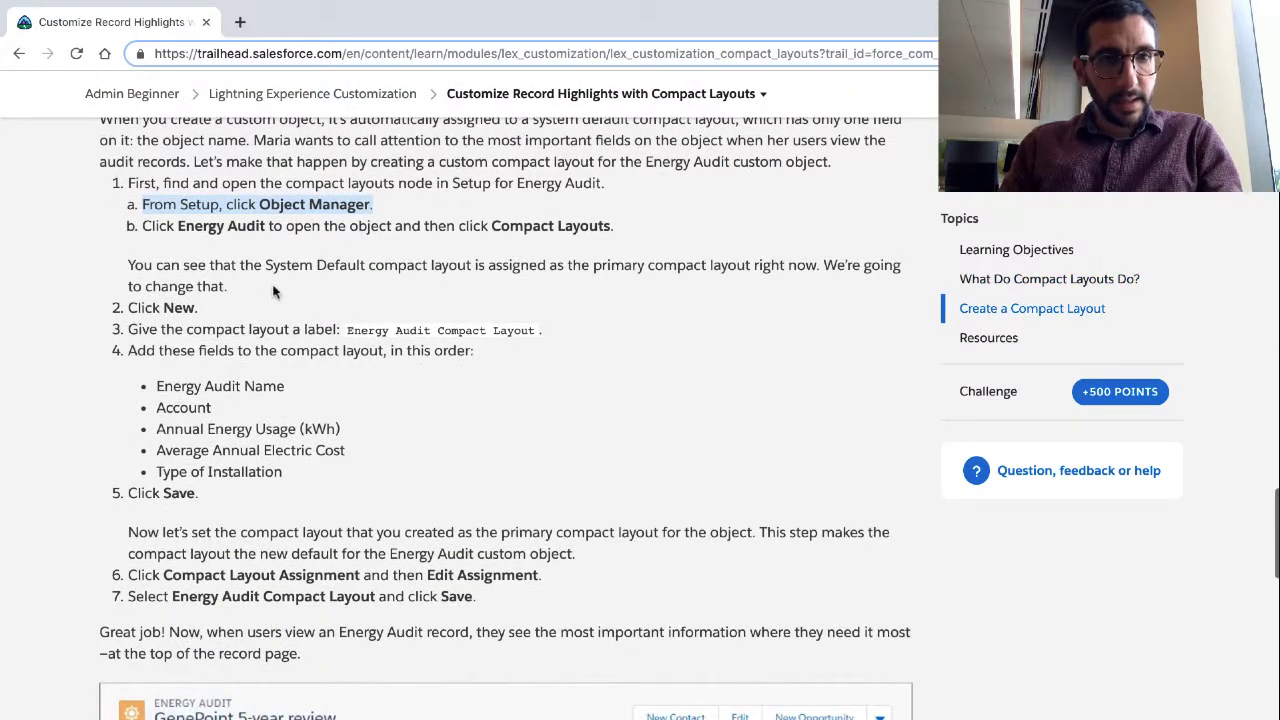
{"action": "double_click", "coordinate": [310, 228]}
{"action": "triple_click", "coordinate": [312, 232]}
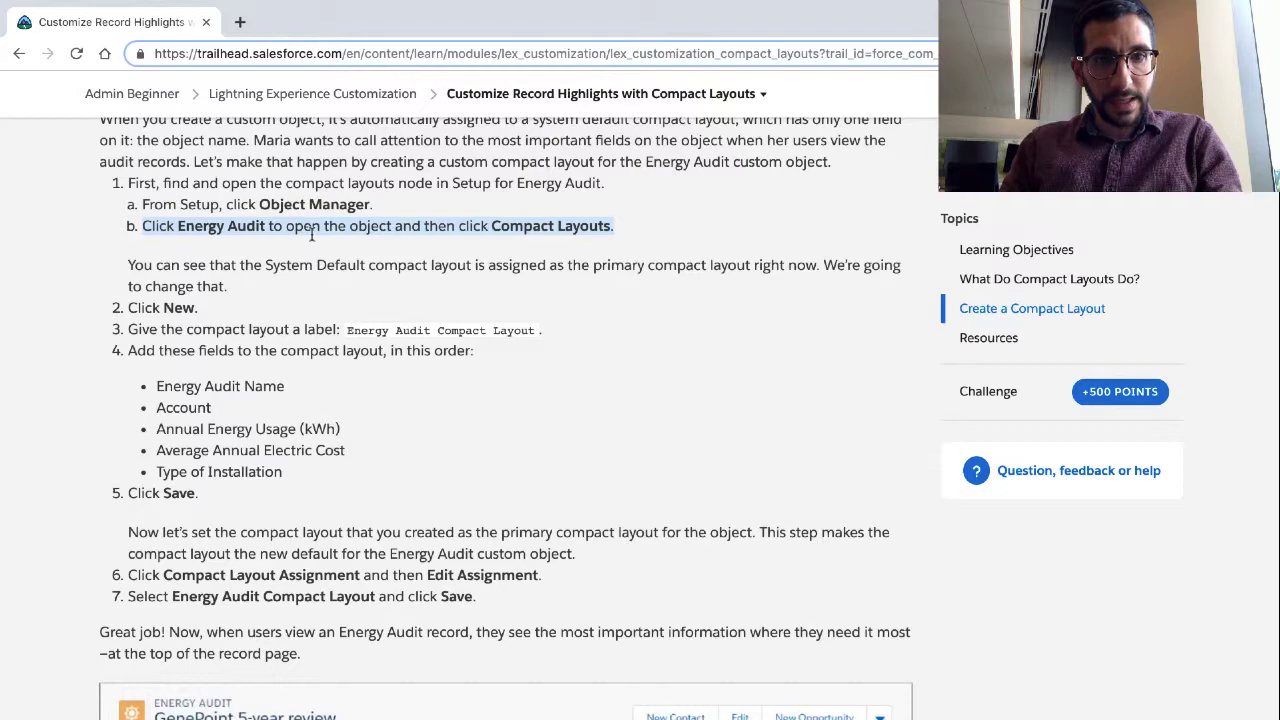
- Find the Energy Audit object in the playground's Object Manager and open its Compact Layouts
{"action": "key", "text": "alt+Tab"}
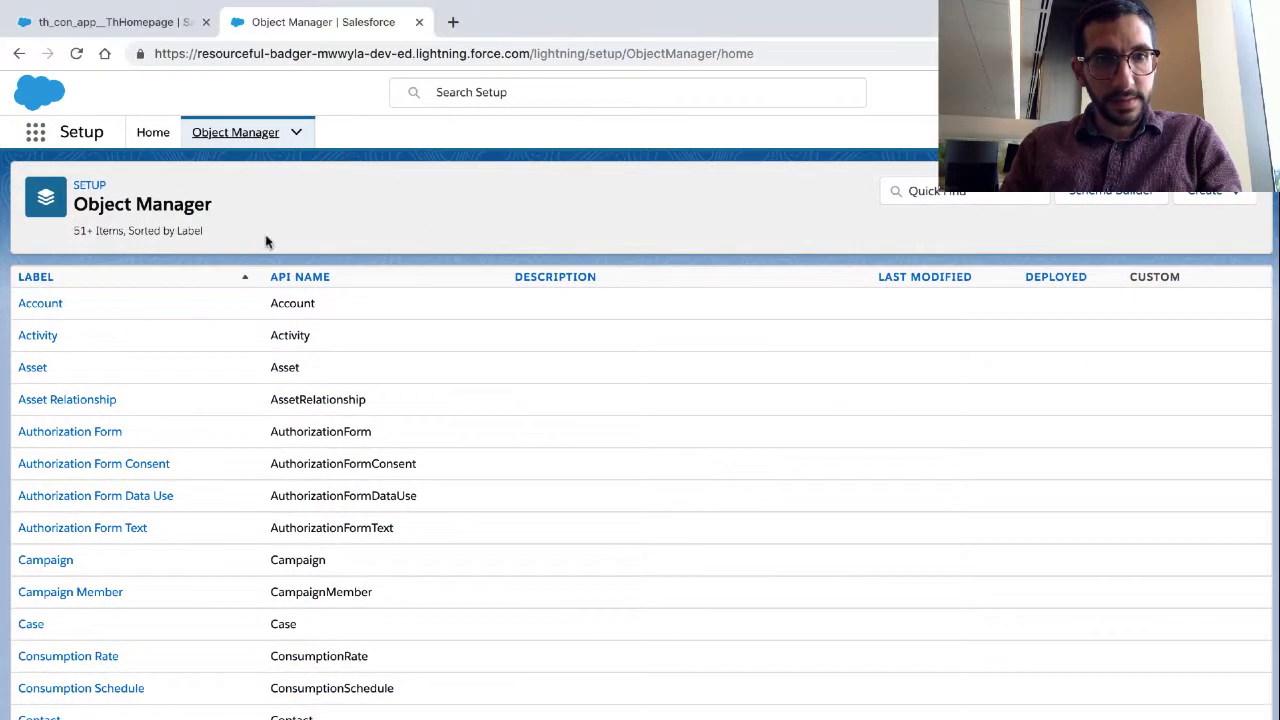
{"action": "scroll", "coordinate": [171, 538], "scroll_direction": "down", "scroll_amount": 10}
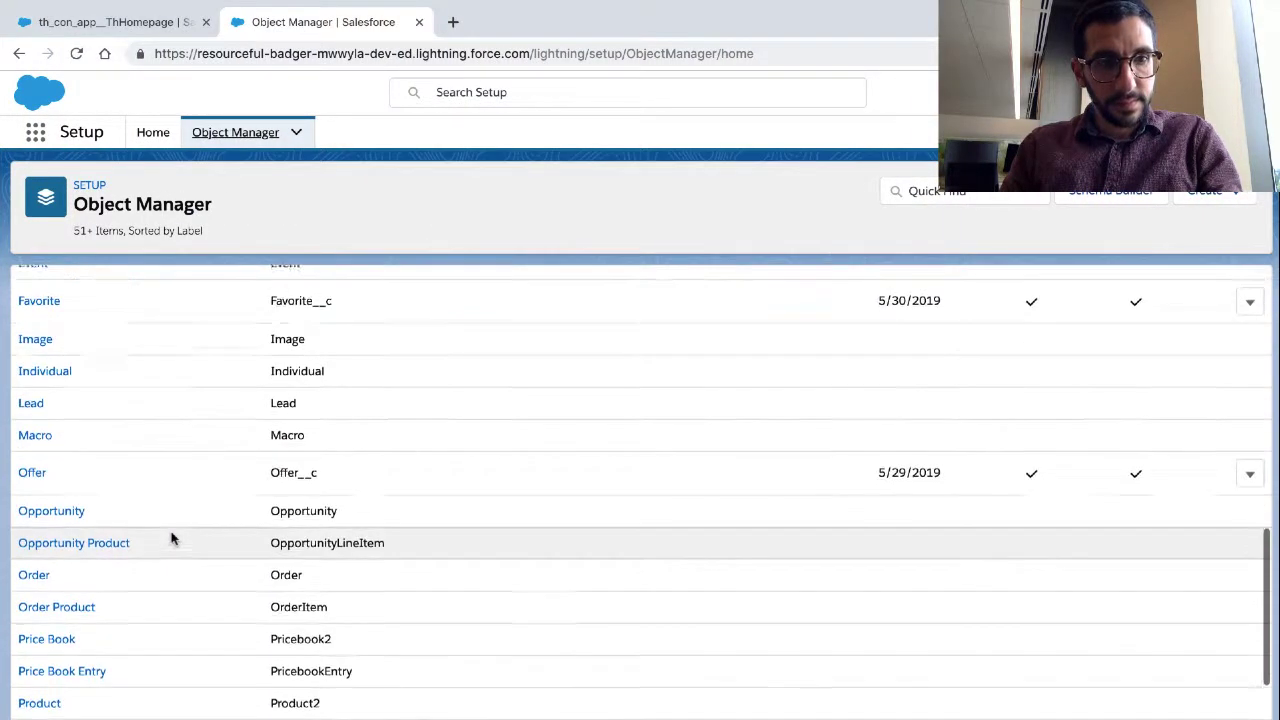
{"action": "scroll", "coordinate": [171, 538], "scroll_direction": "up", "scroll_amount": 5}
{"action": "scroll", "coordinate": [171, 538], "scroll_direction": "down", "scroll_amount": 1}
{"action": "scroll", "coordinate": [171, 538], "scroll_direction": "down", "scroll_amount": 1}
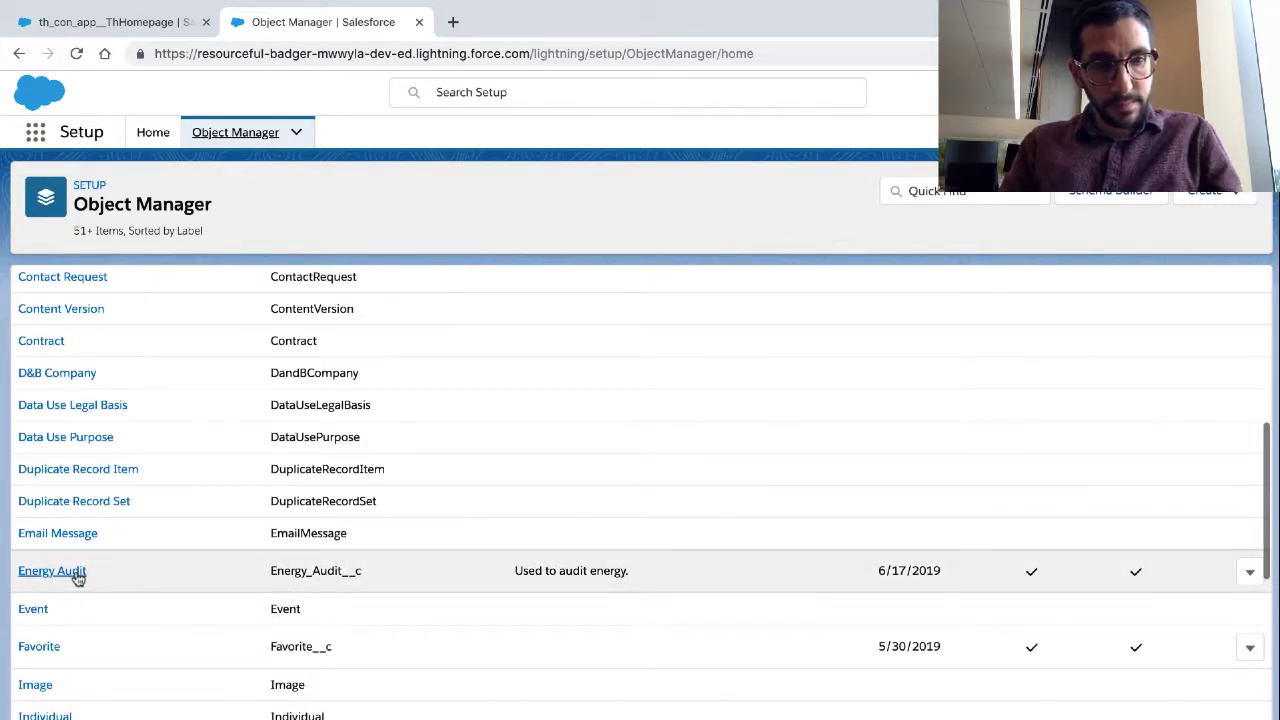
{"action": "left_click", "coordinate": [52, 571]}
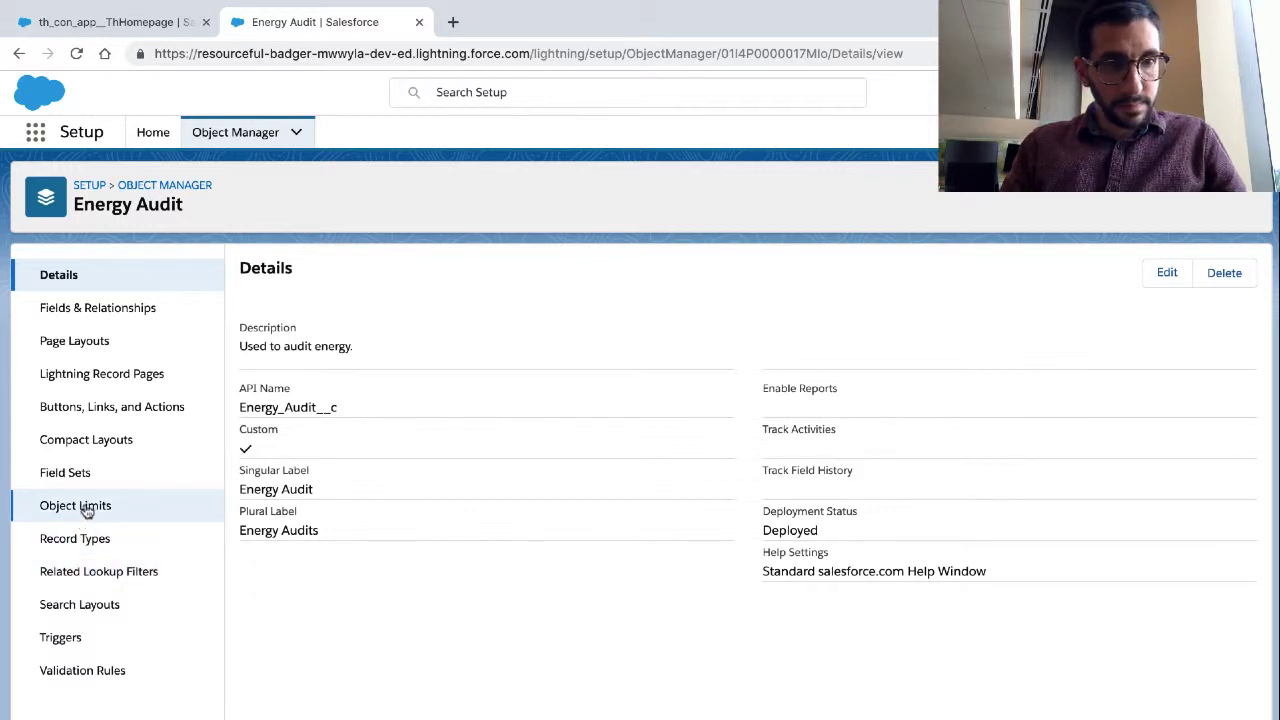
{"action": "left_click", "coordinate": [110, 444]}
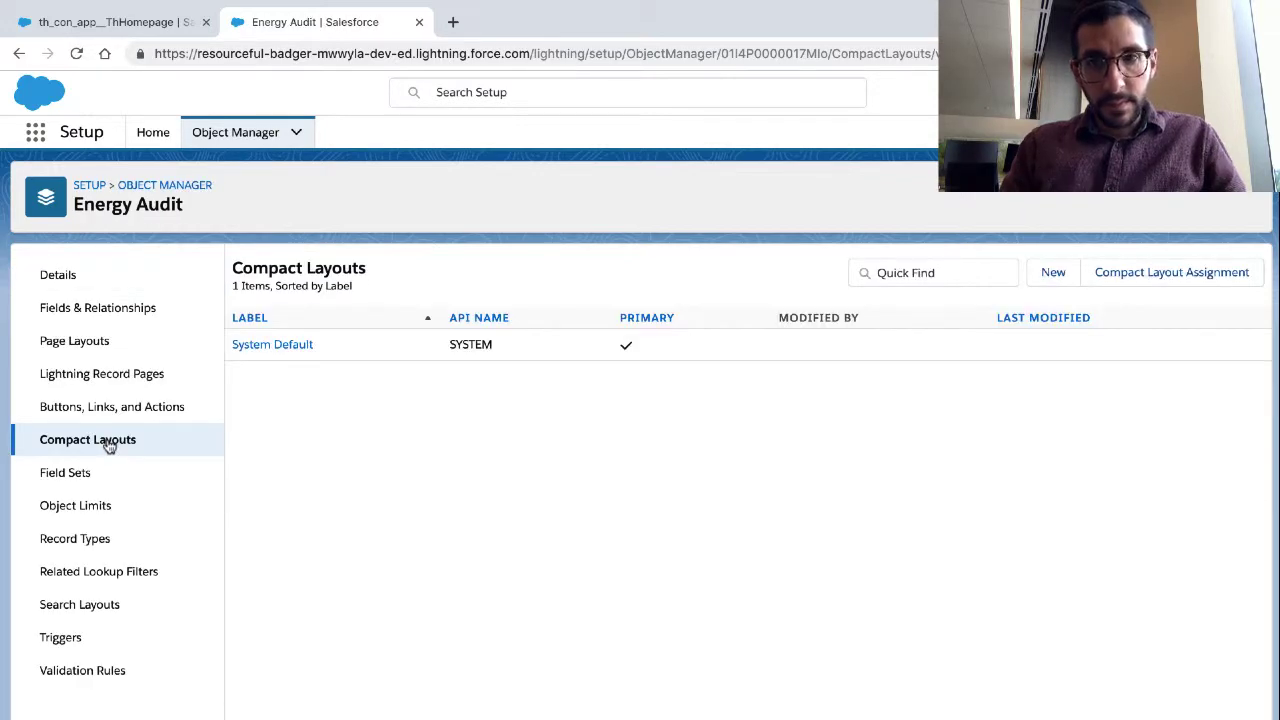
- Create a new compact layout for Energy Audit, labelled Energy Audit Compact Layout with text copied from the Trailhead instructions
{"action": "key", "text": "alt+Tab"}
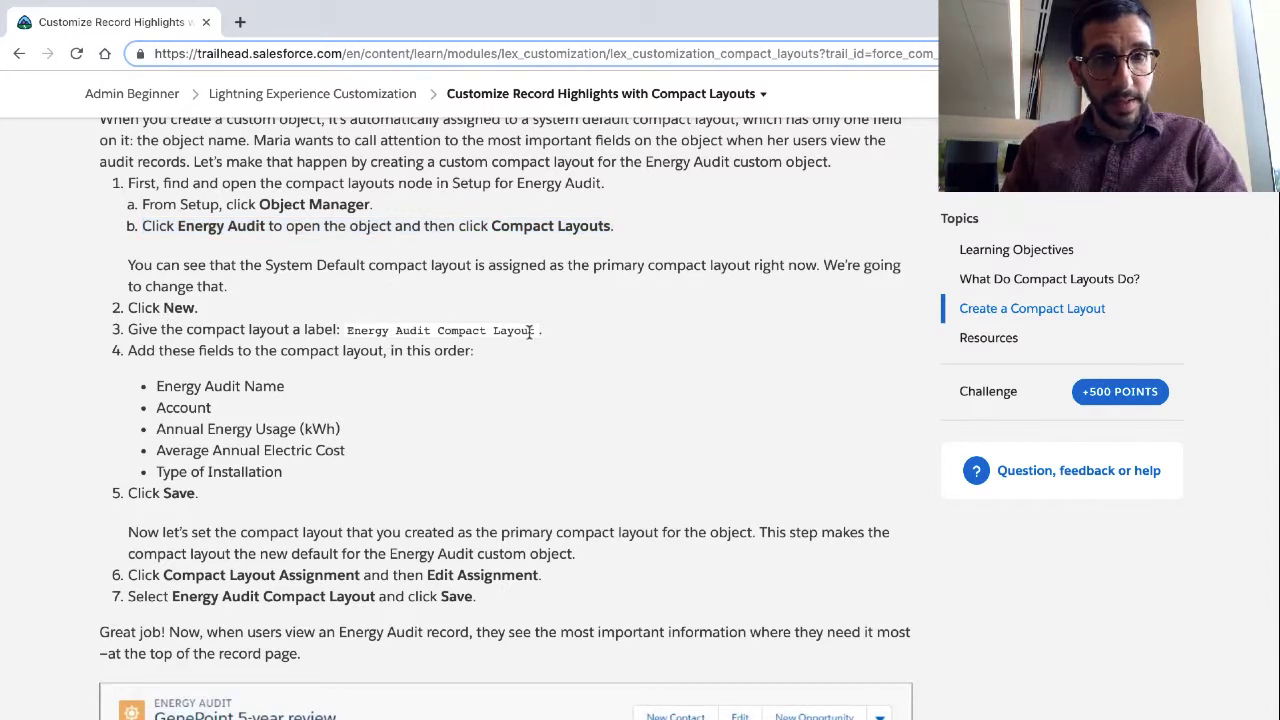
{"action": "left_click_drag", "start_coordinate": [535, 331], "coordinate": [344, 338]}
{"action": "key", "text": "ctrl+c"}
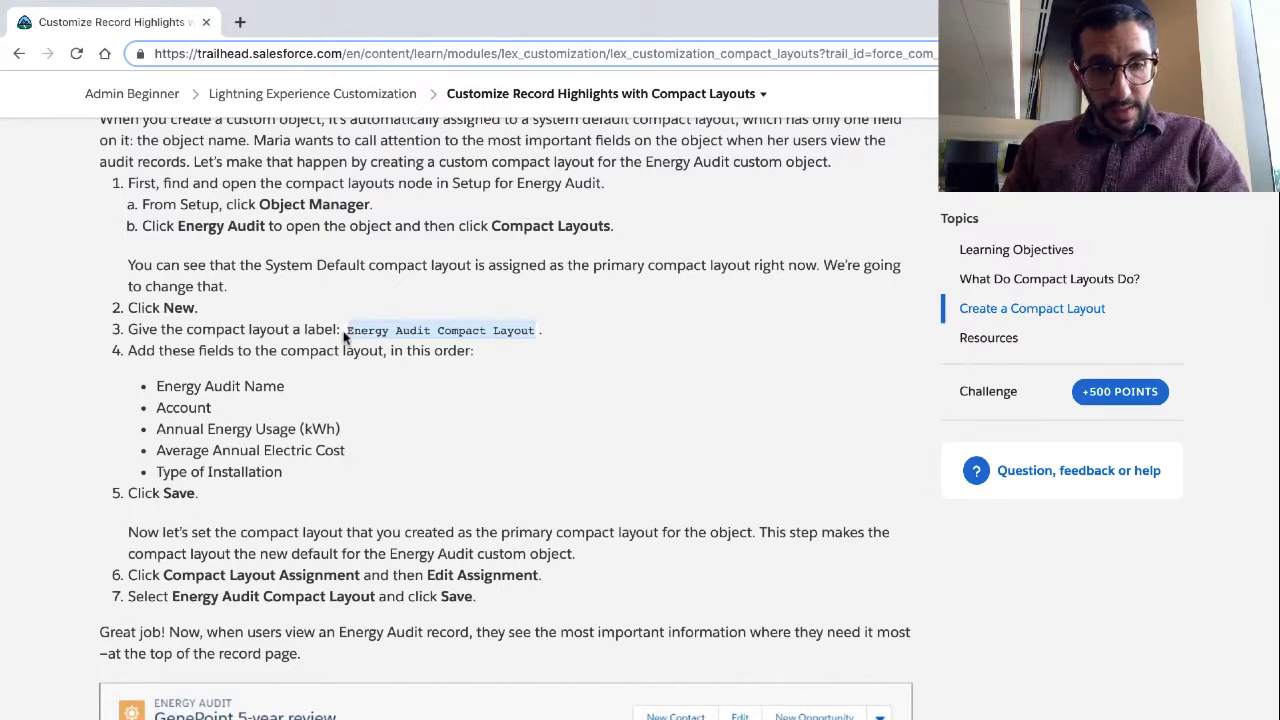
{"action": "key", "text": "ctrl+Right"}
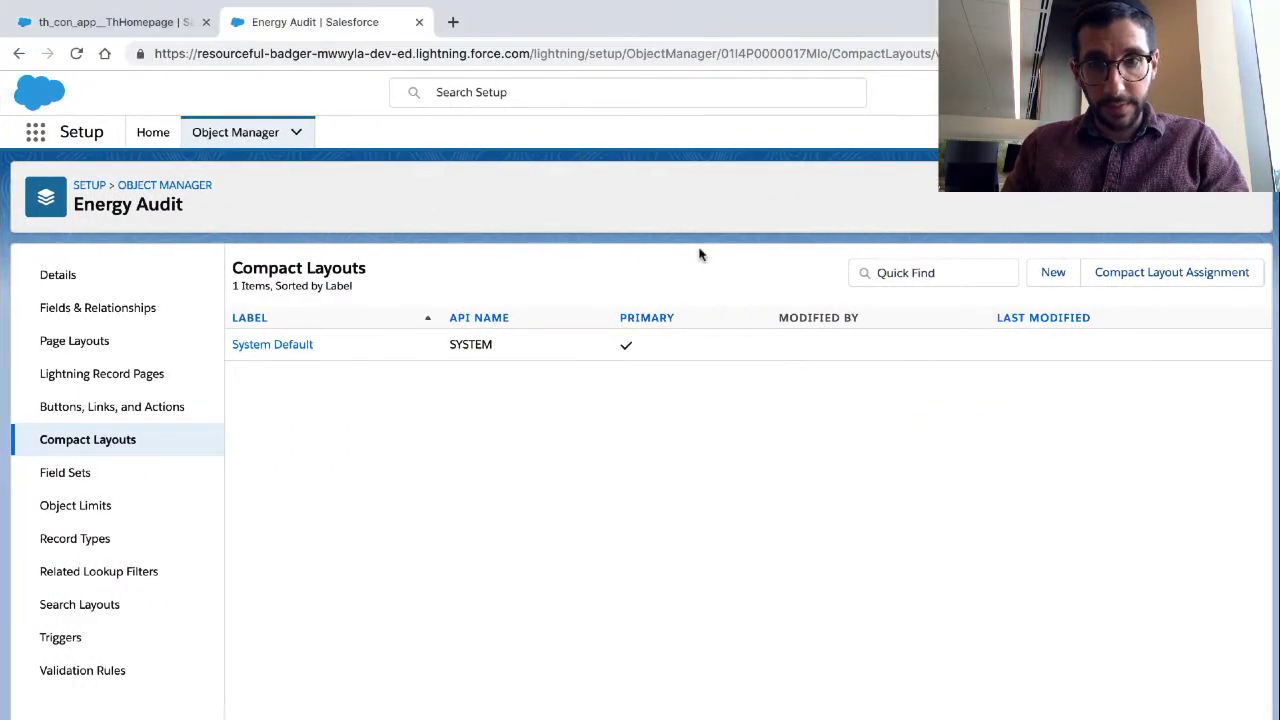
{"action": "left_click", "coordinate": [1050, 278]}
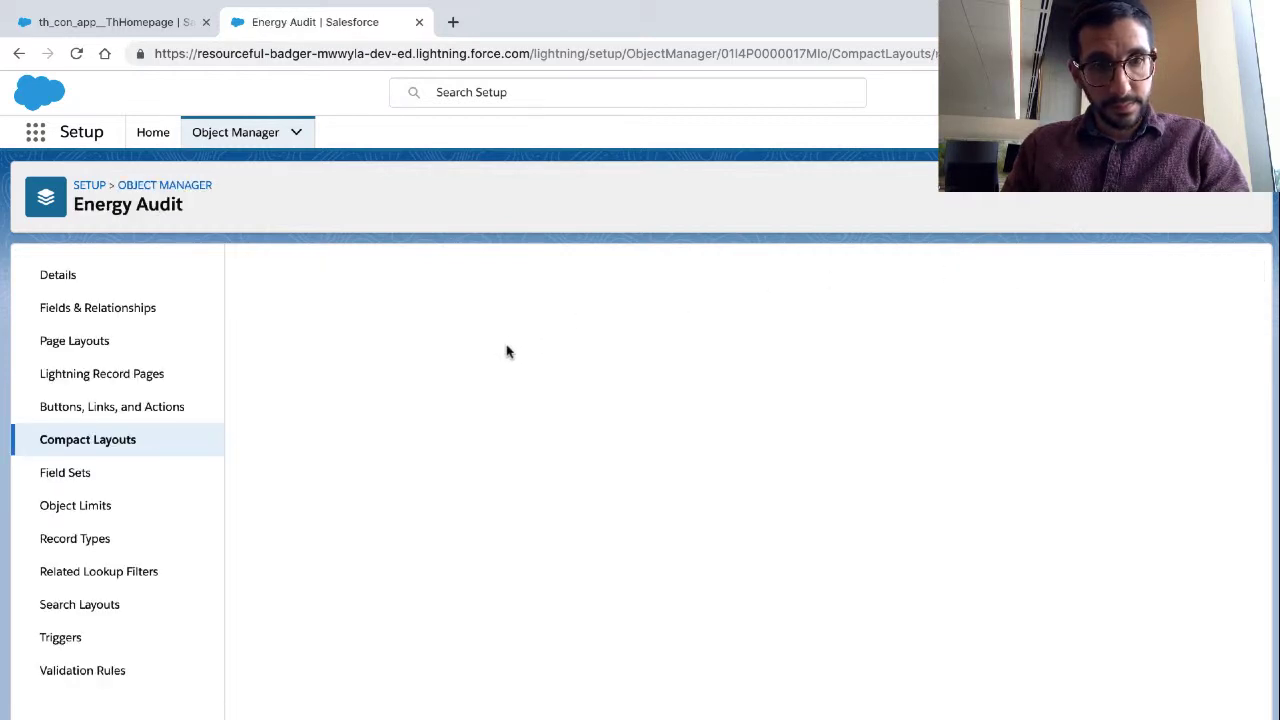
{"action": "left_click", "coordinate": [474, 413]}
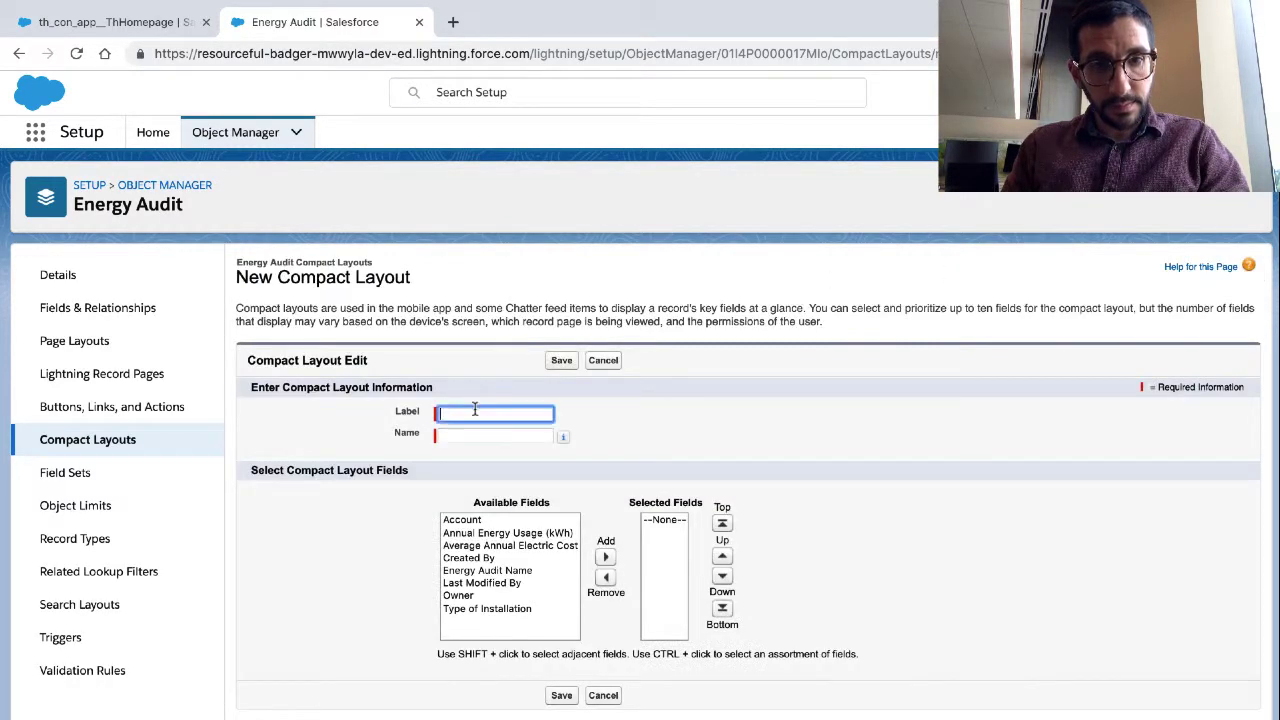
{"action": "key", "text": "ctrl+v"}
{"action": "left_click", "coordinate": [585, 455]}
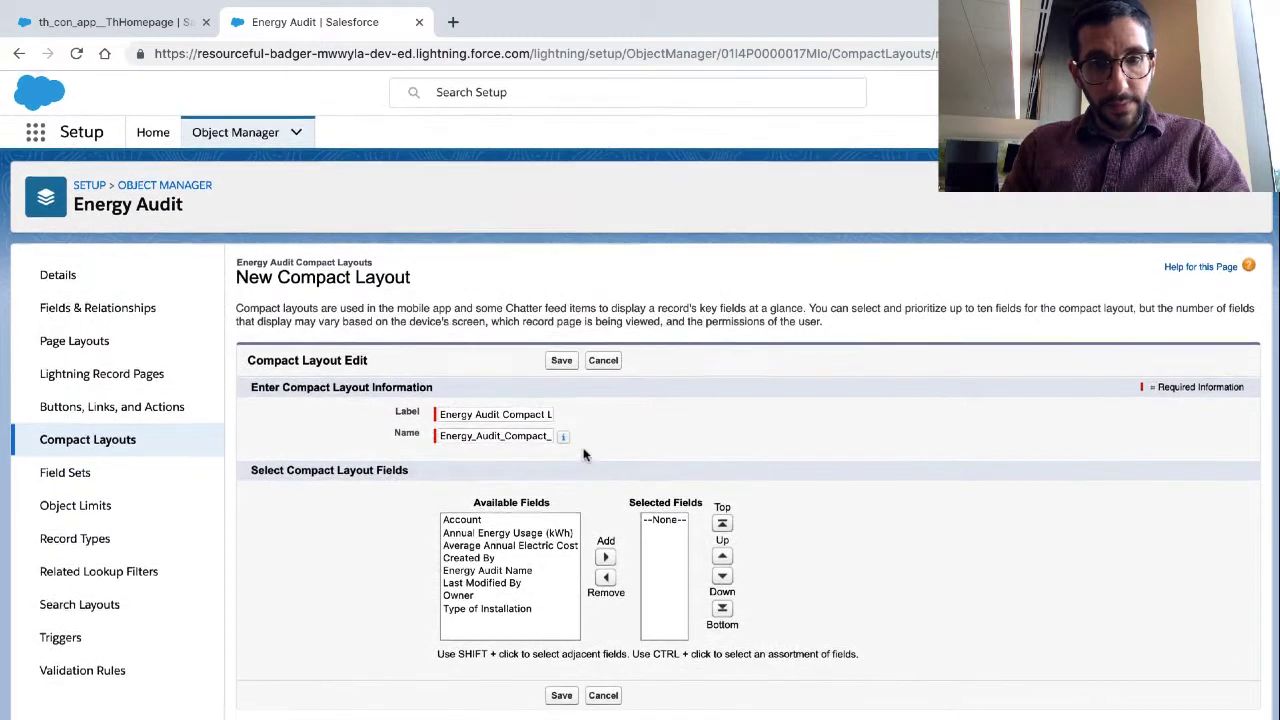
- Check the required field order in Trailhead, and add Energy Audit Name and Account to the layout's selected fields
{"action": "key", "text": "alt+Tab"}
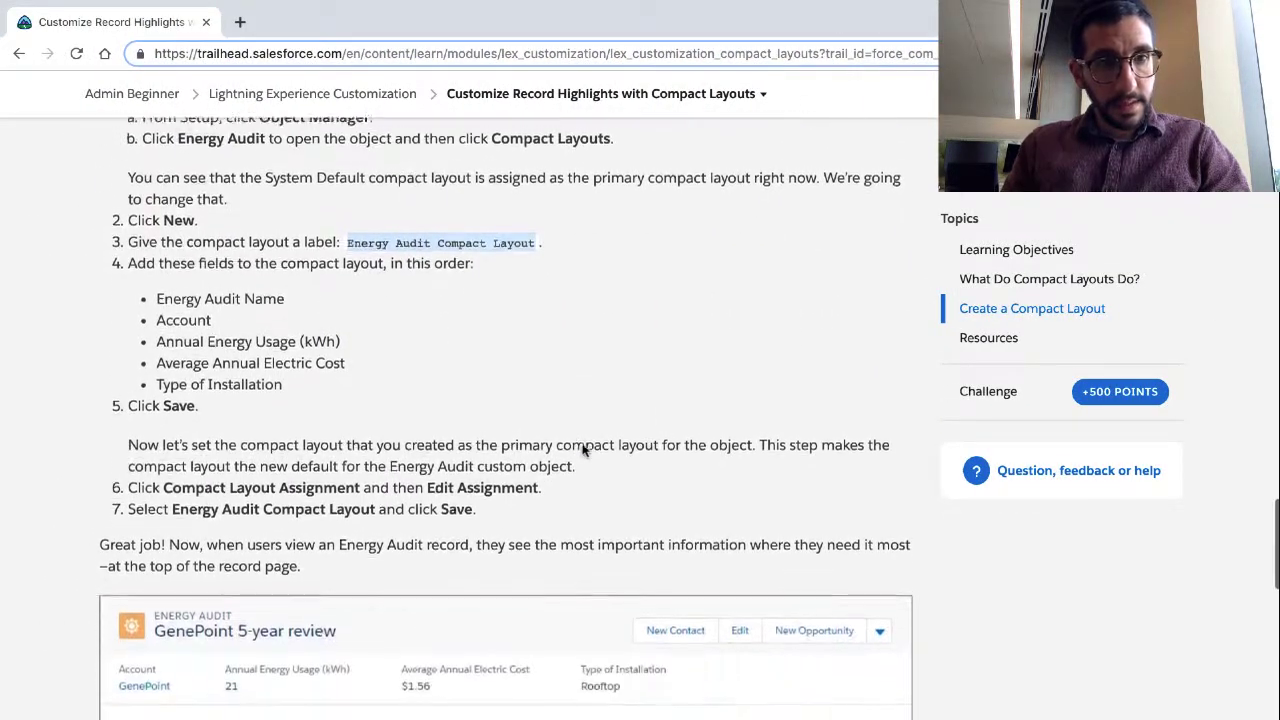
{"action": "scroll", "coordinate": [585, 450], "scroll_direction": "down", "scroll_amount": 1}
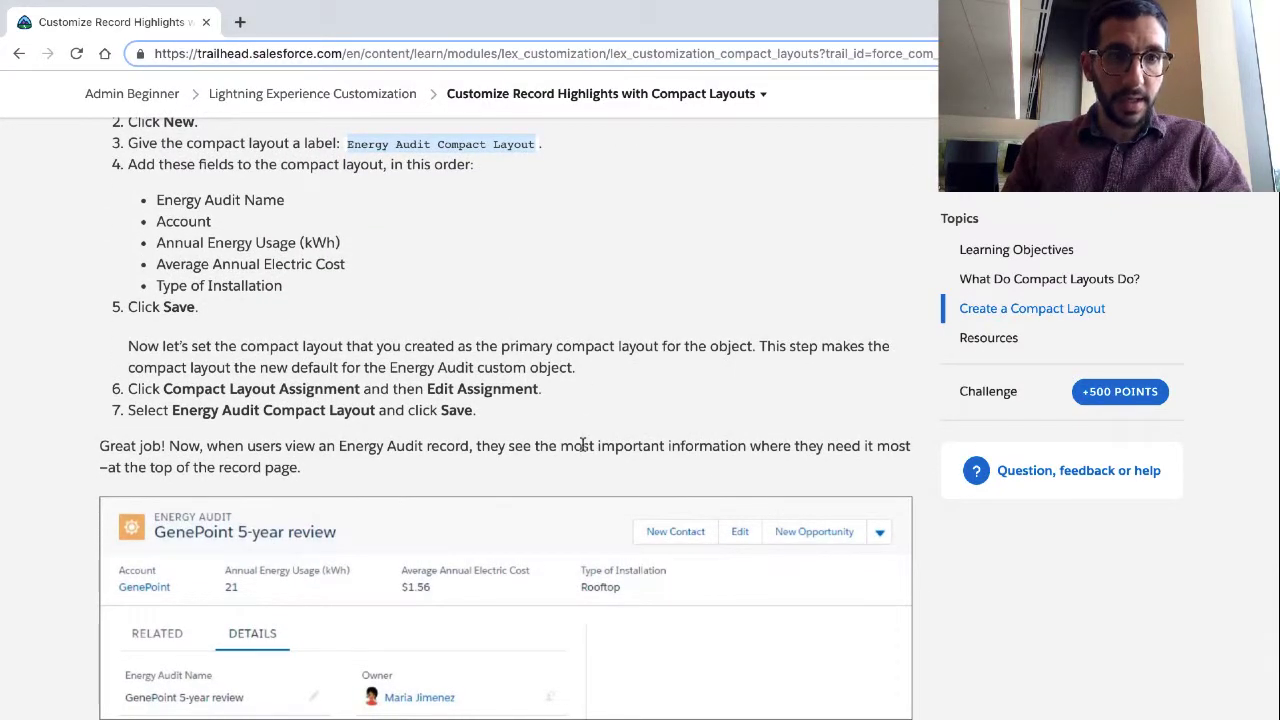
{"action": "key", "text": "alt+Tab"}
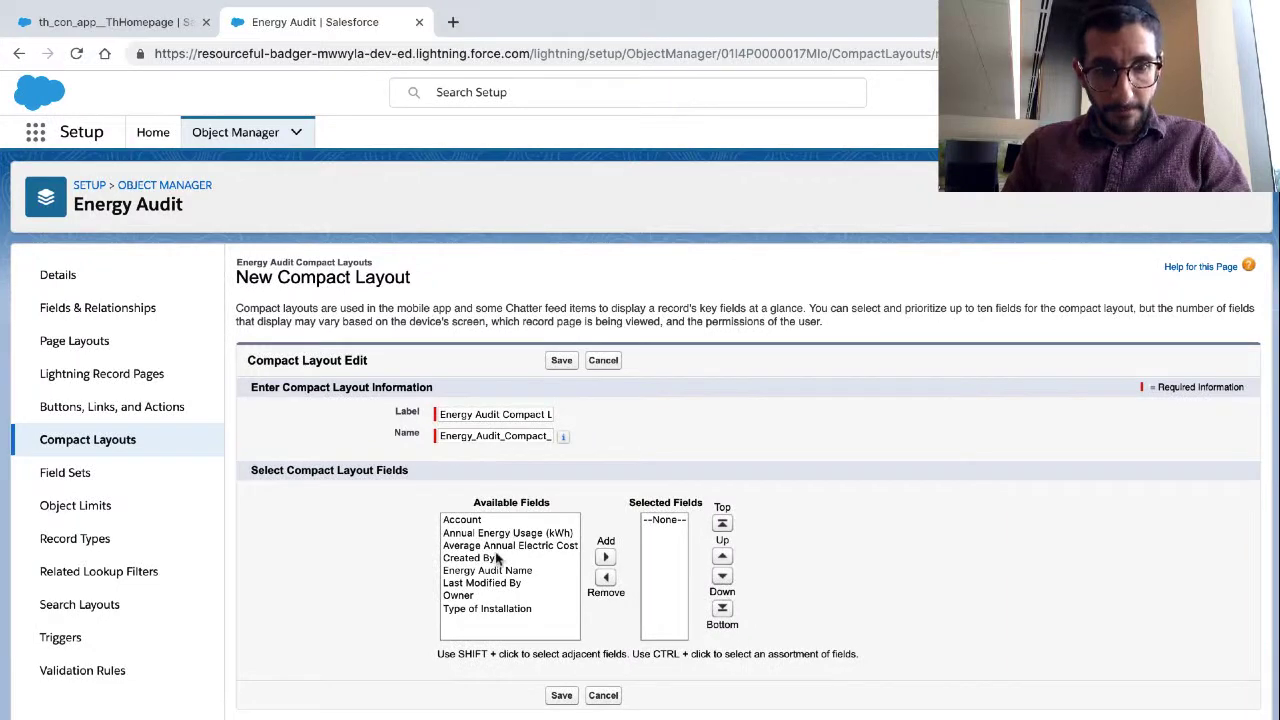
{"action": "left_click", "coordinate": [493, 572]}
{"action": "left_click", "coordinate": [603, 558]}
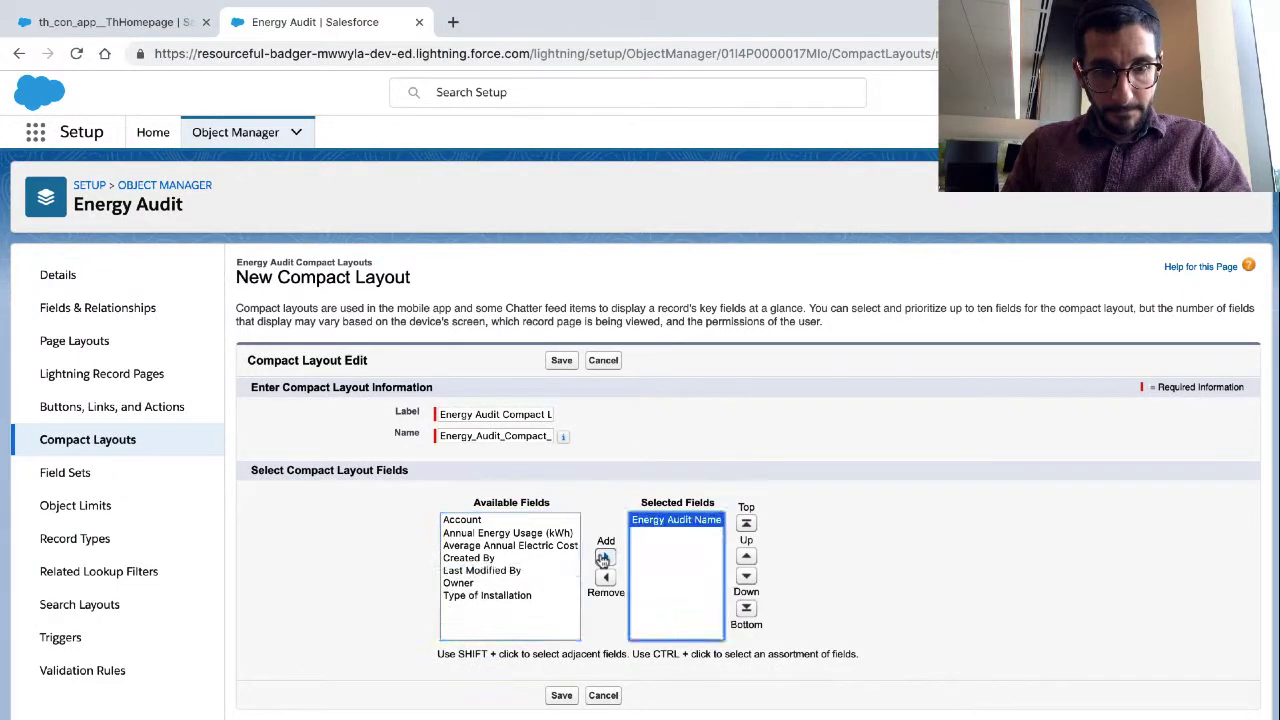
{"action": "left_click", "coordinate": [508, 520]}
{"action": "left_click", "coordinate": [603, 557]}
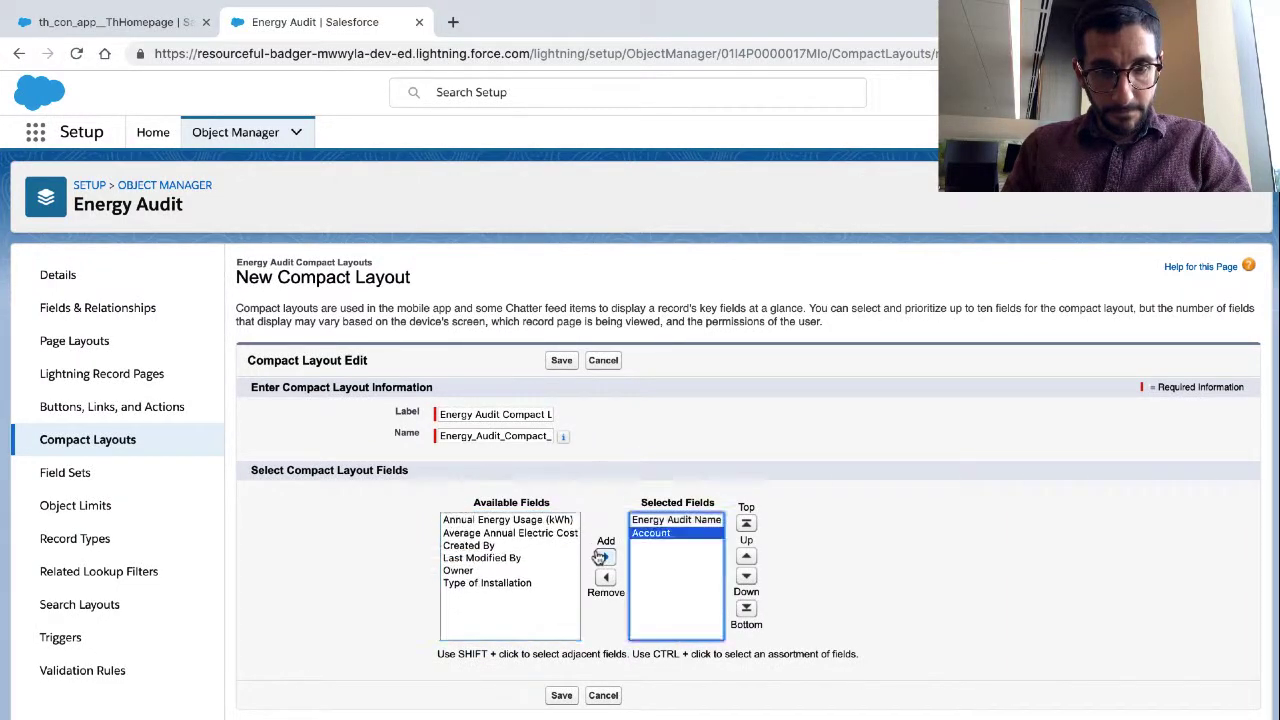
- Add Annual Energy Usage (kWh) and Average Annual Electric Cost to the selected fields, checking the order against the instructions
{"action": "key", "text": "ctrl+Left"}
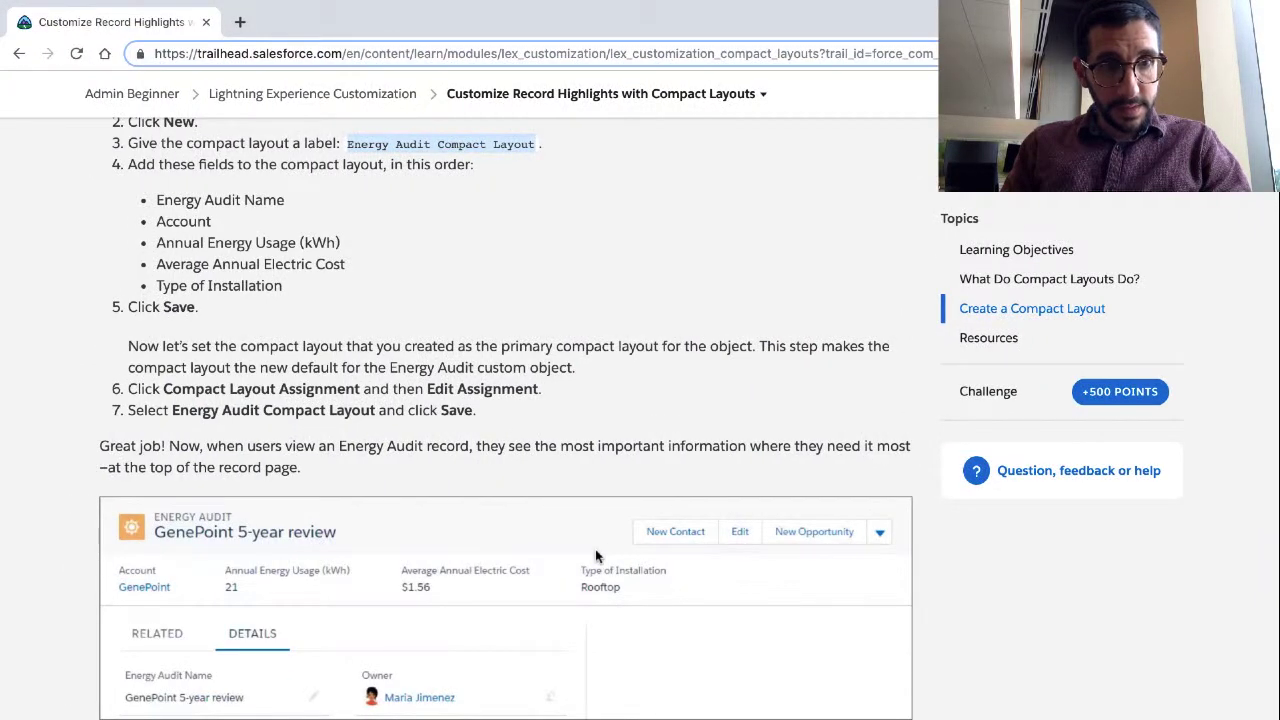
{"action": "key", "text": "ctrl+Right"}
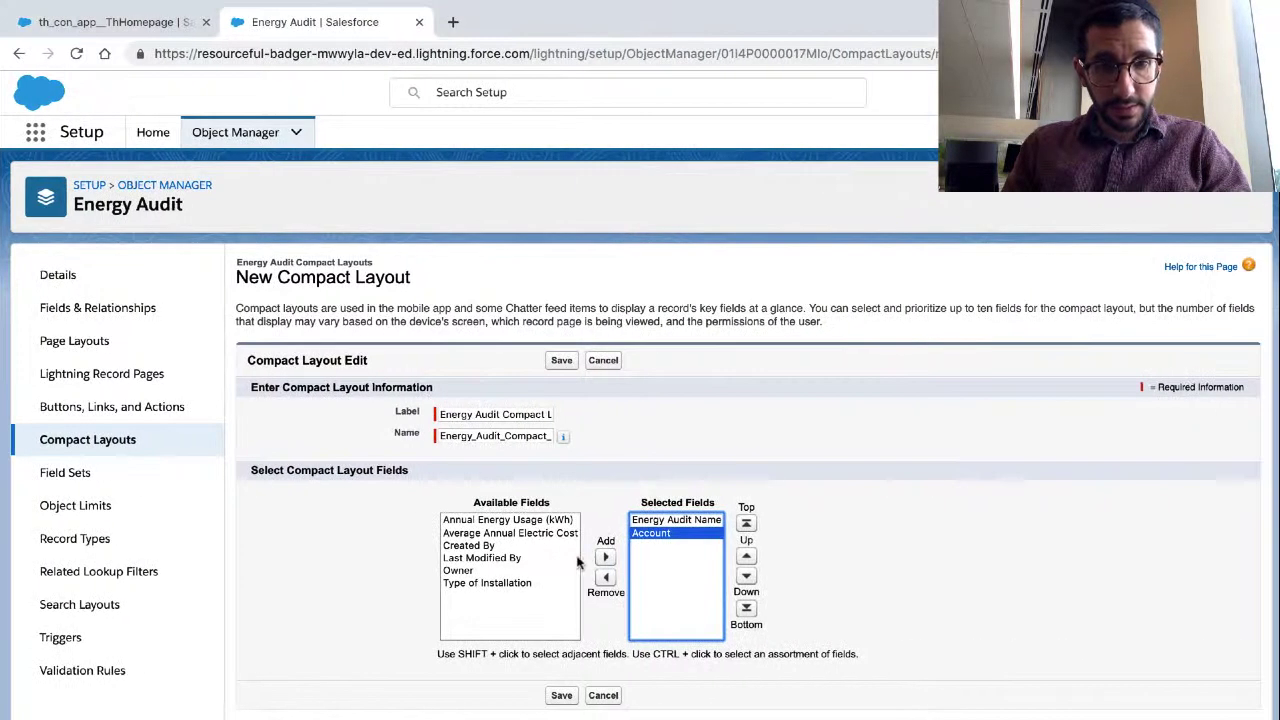
{"action": "left_click", "coordinate": [507, 520]}
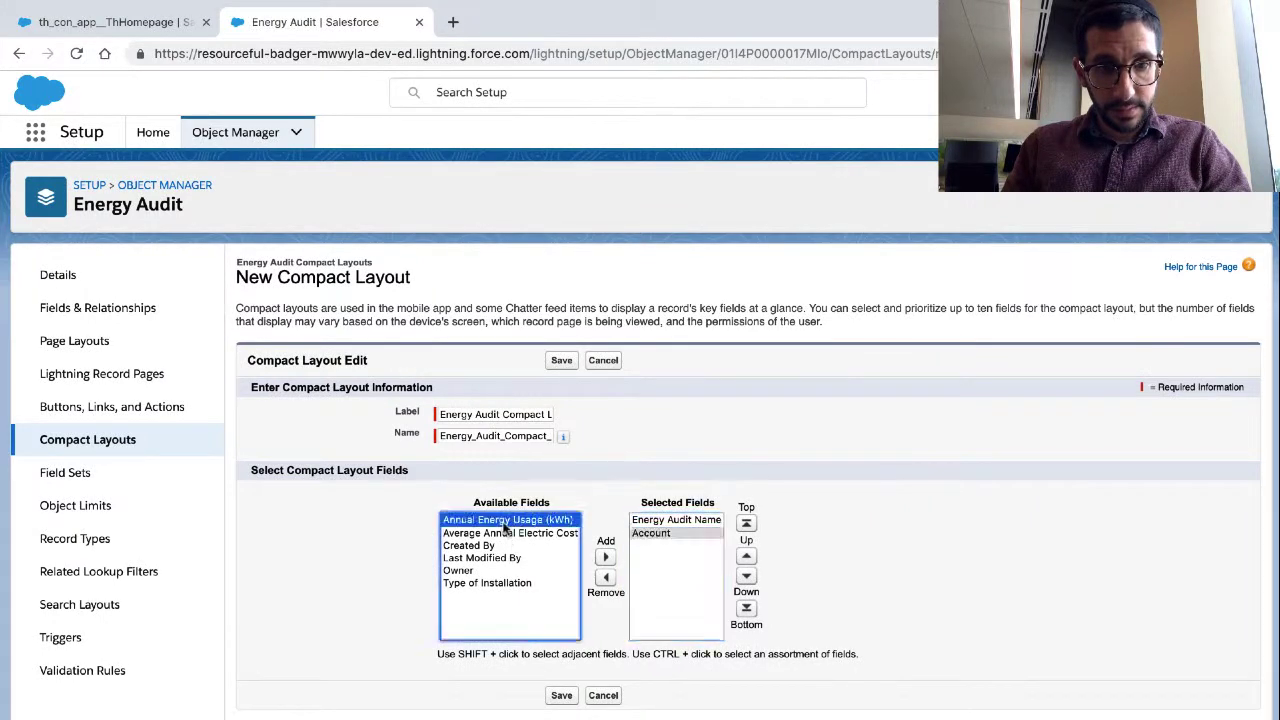
{"action": "left_click", "coordinate": [605, 557]}
{"action": "key", "text": "ctrl+Left"}
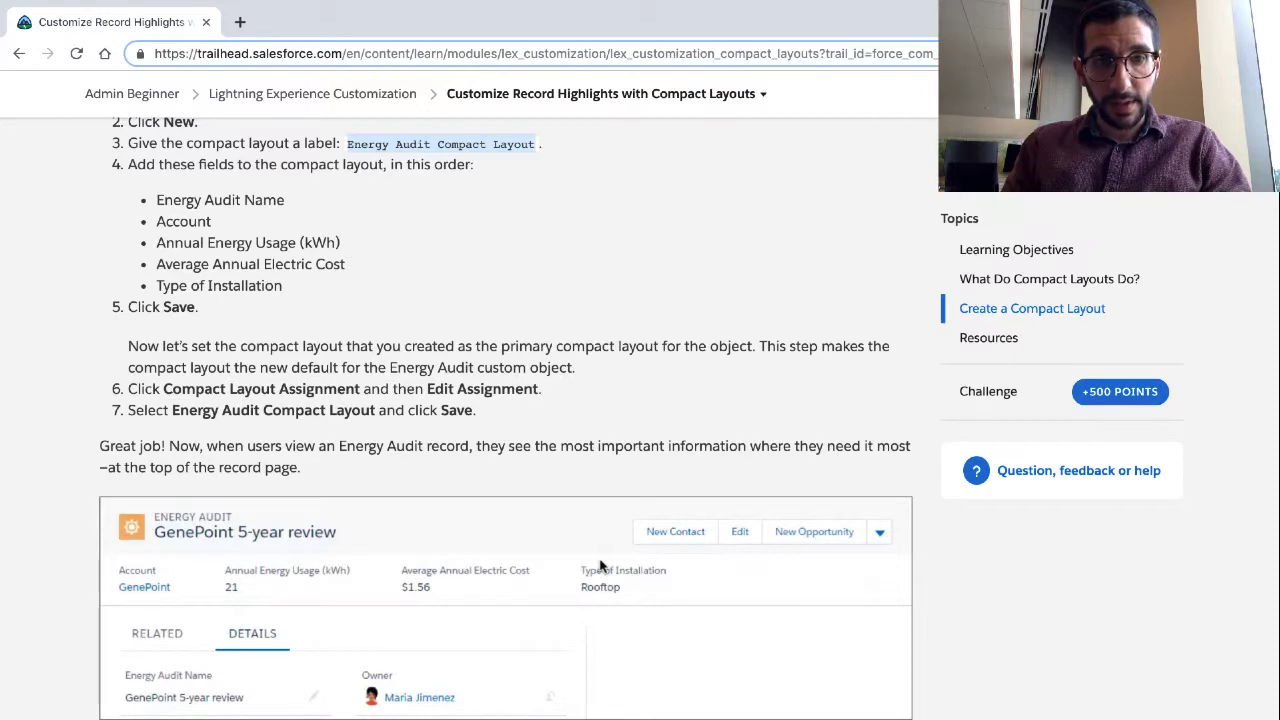
{"action": "key", "text": "ctrl+Right"}
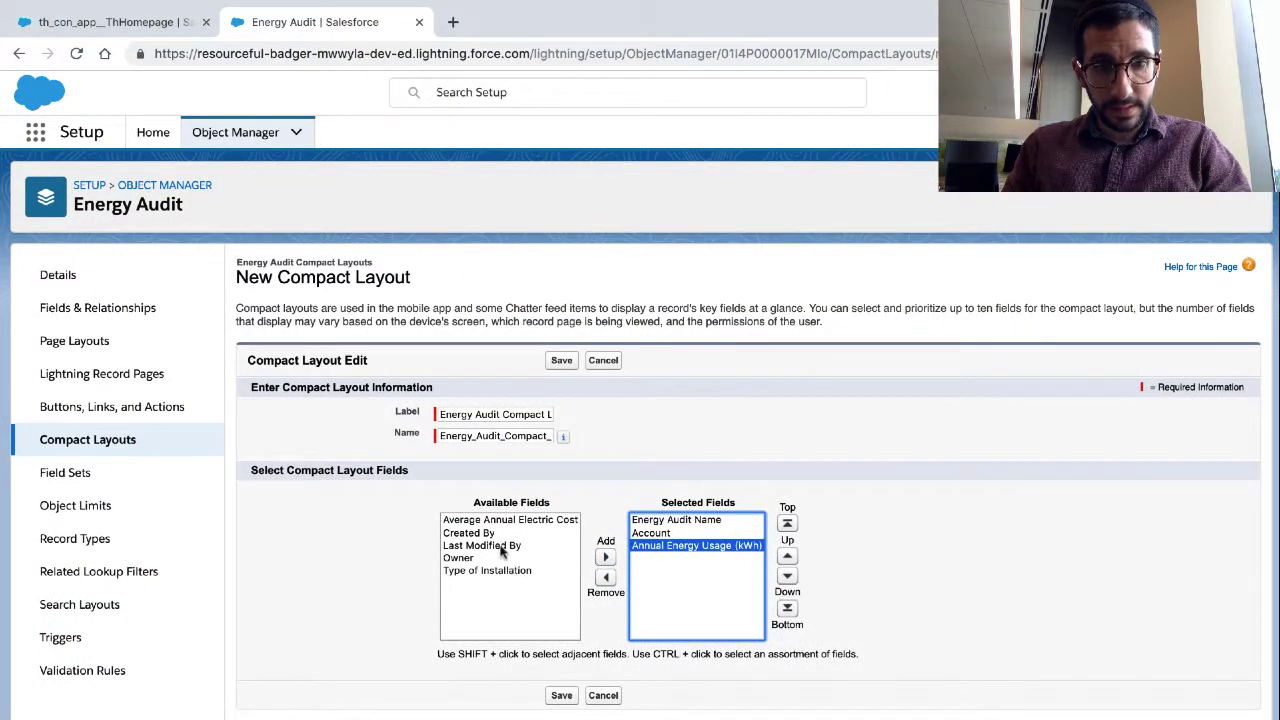
{"action": "left_click", "coordinate": [500, 521]}
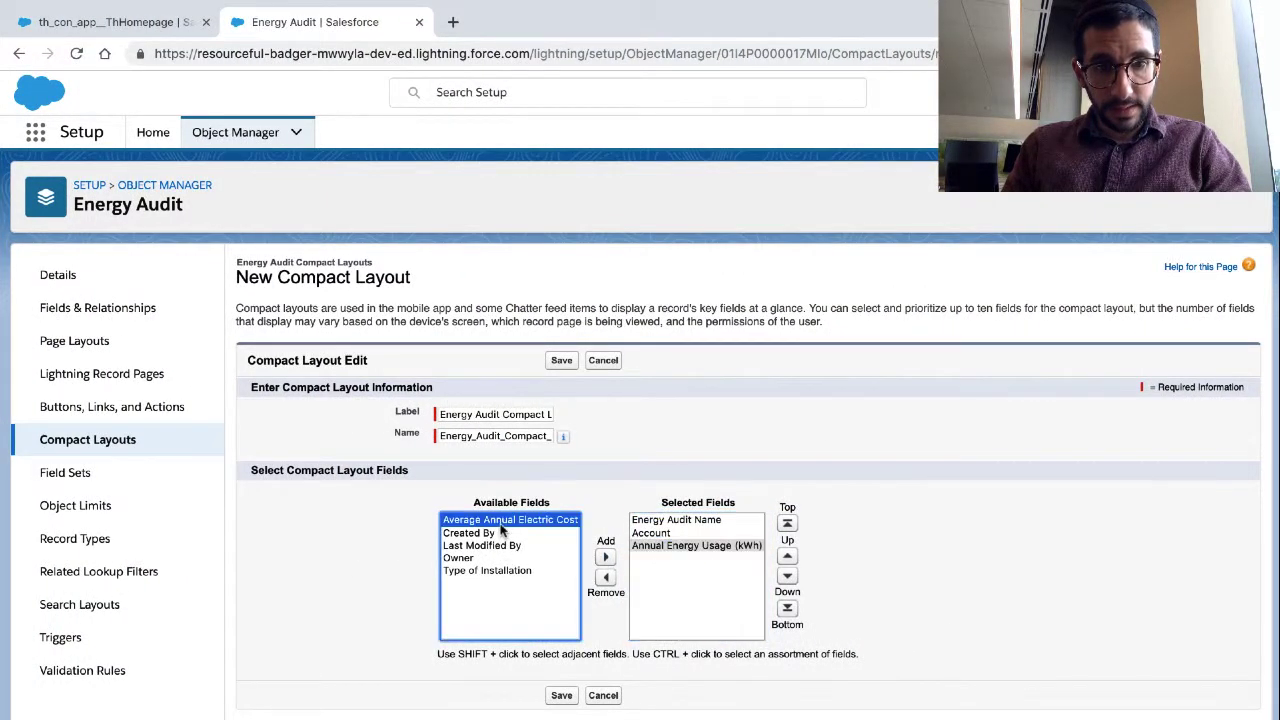
{"action": "left_click", "coordinate": [605, 557]}
{"action": "key", "text": "ctrl+Left"}
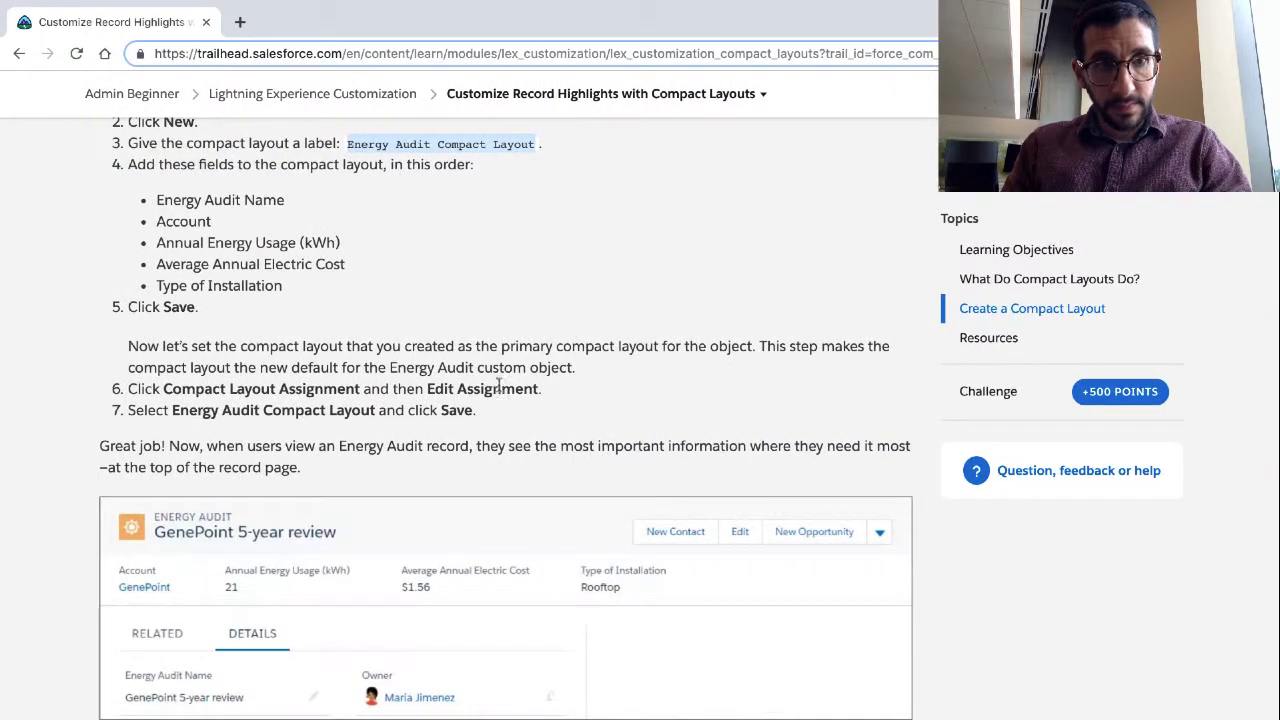
- Add Type of Installation as the last selected field, checking the Trailhead instructions, and save the Energy Audit Compact Layout
{"action": "left_click", "coordinate": [281, 290]}
{"action": "key", "text": "ctrl+Right"}
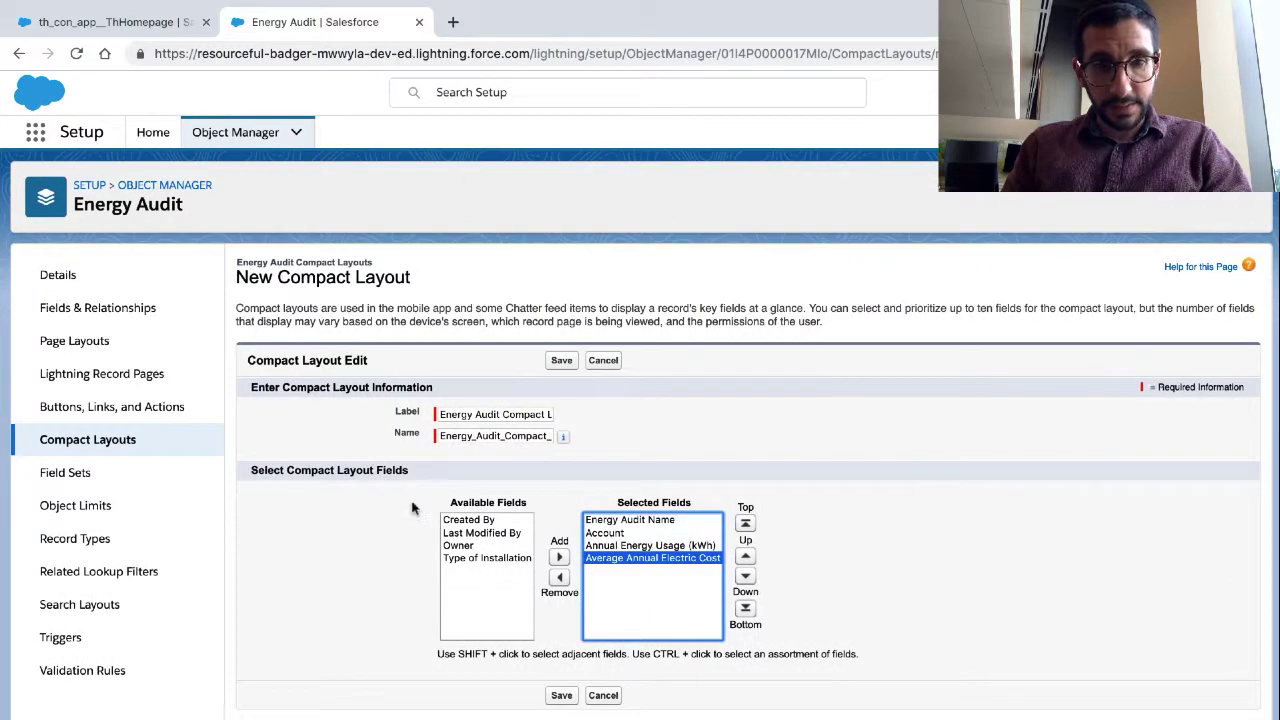
{"action": "left_click", "coordinate": [466, 558]}
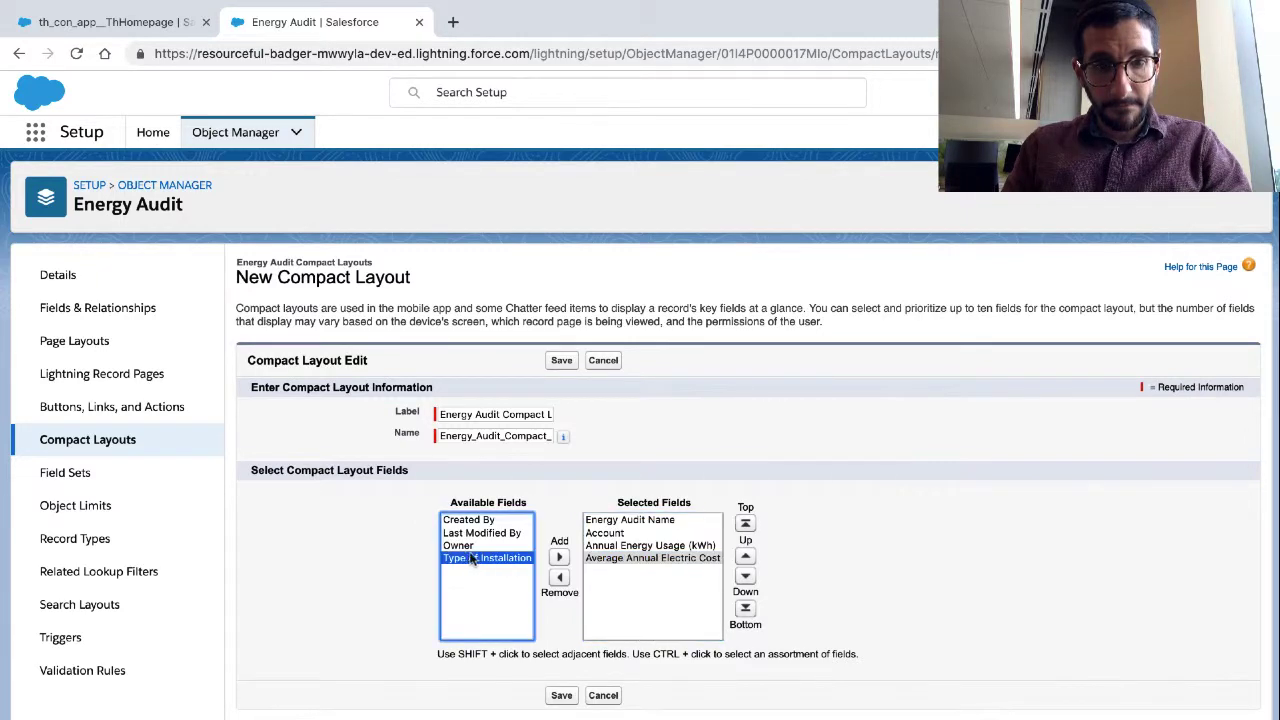
{"action": "left_click", "coordinate": [557, 558]}
{"action": "key", "text": "ctrl+Left"}
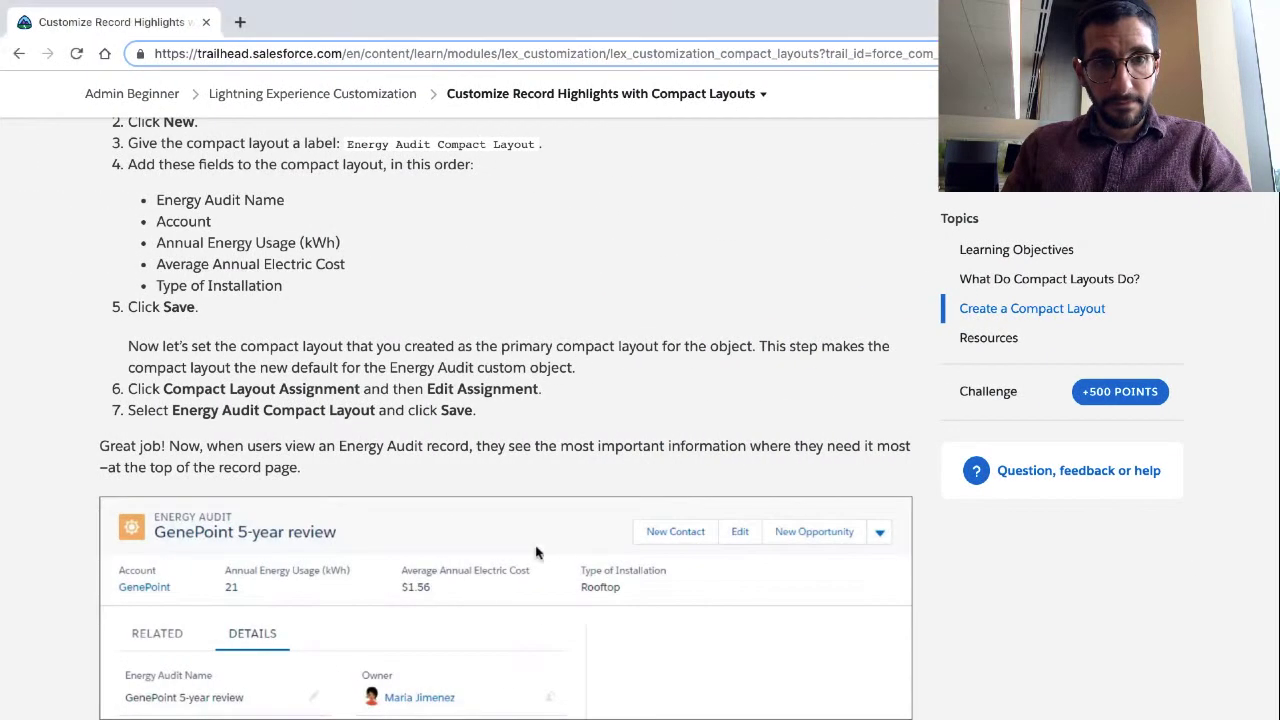
{"action": "scroll", "coordinate": [488, 451], "scroll_direction": "down", "scroll_amount": 3}
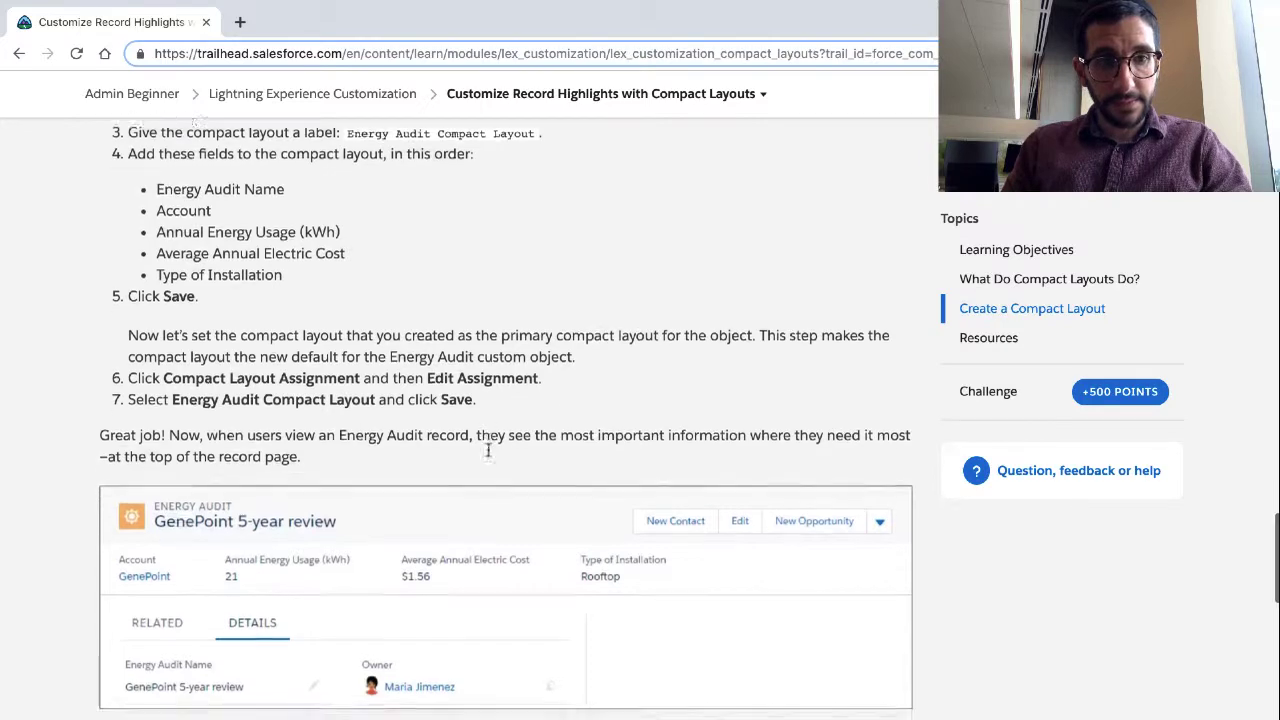
{"action": "key", "text": "ctrl+Right"}
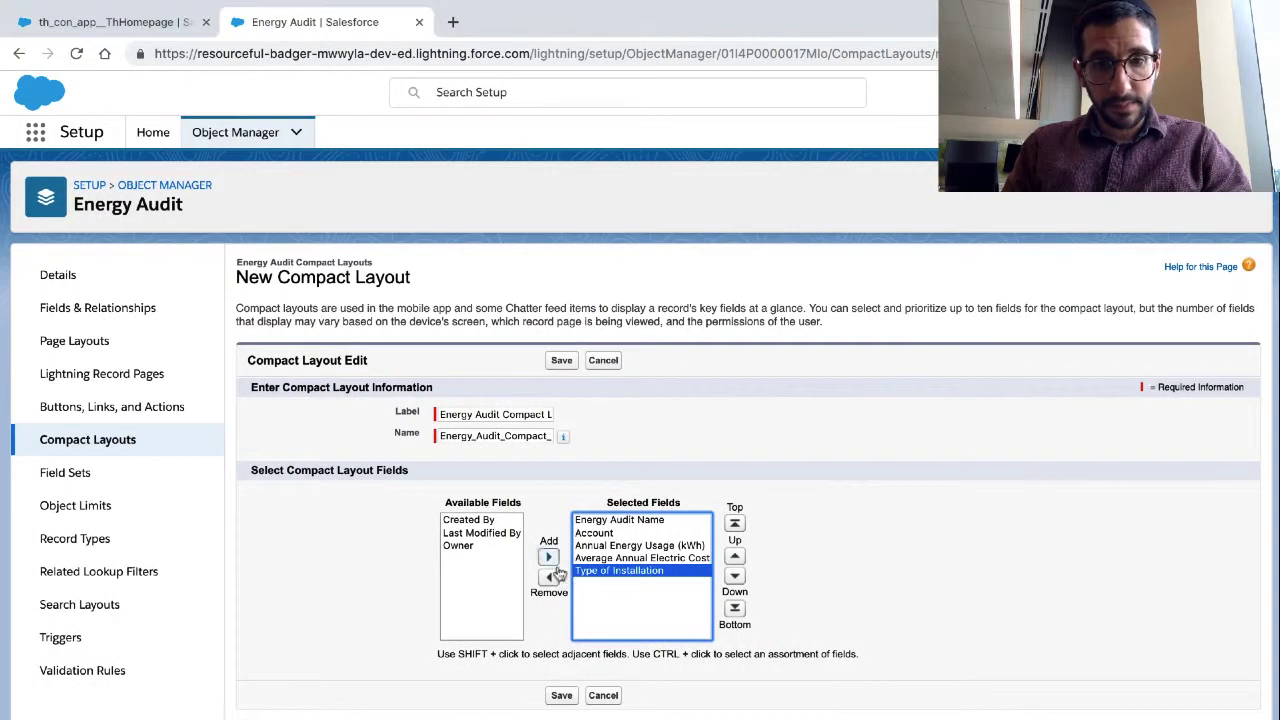
{"action": "left_click", "coordinate": [561, 697]}
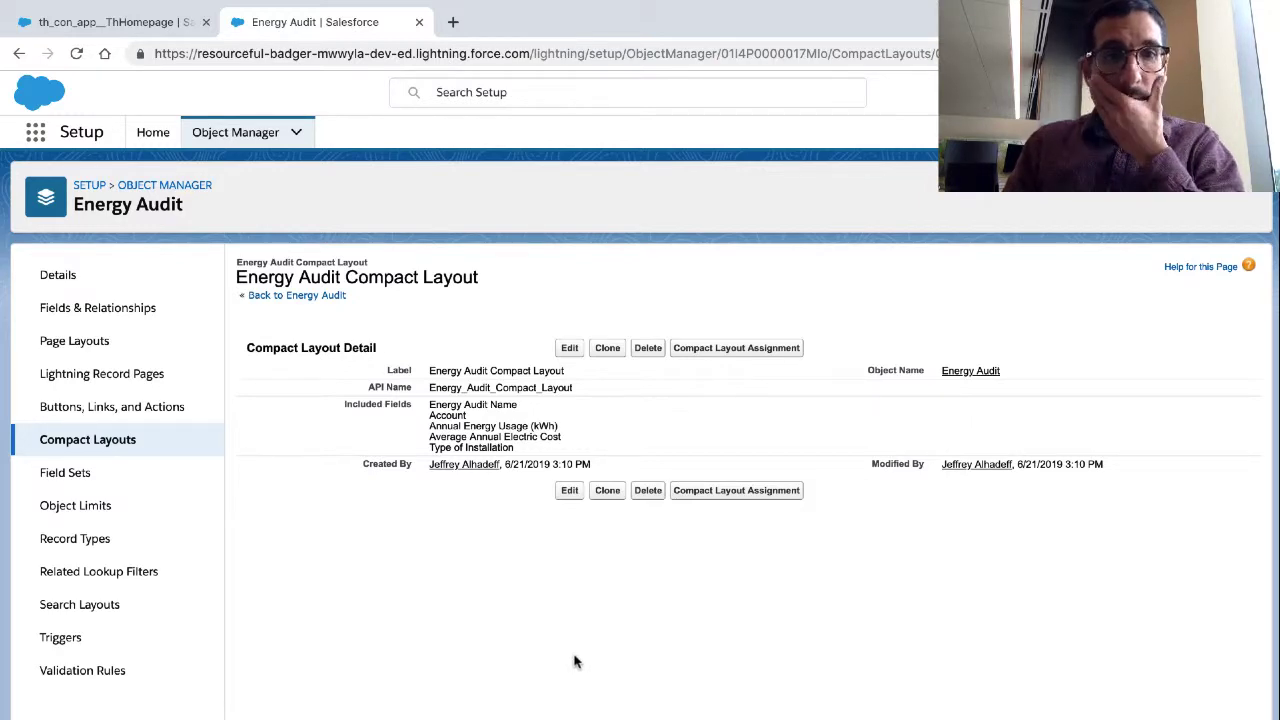
- Following the Trailhead instructions, edit the compact layout assignment to make Energy Audit Compact Layout the primary compact layout, and save it
{"action": "key", "text": "ctrl+Left"}
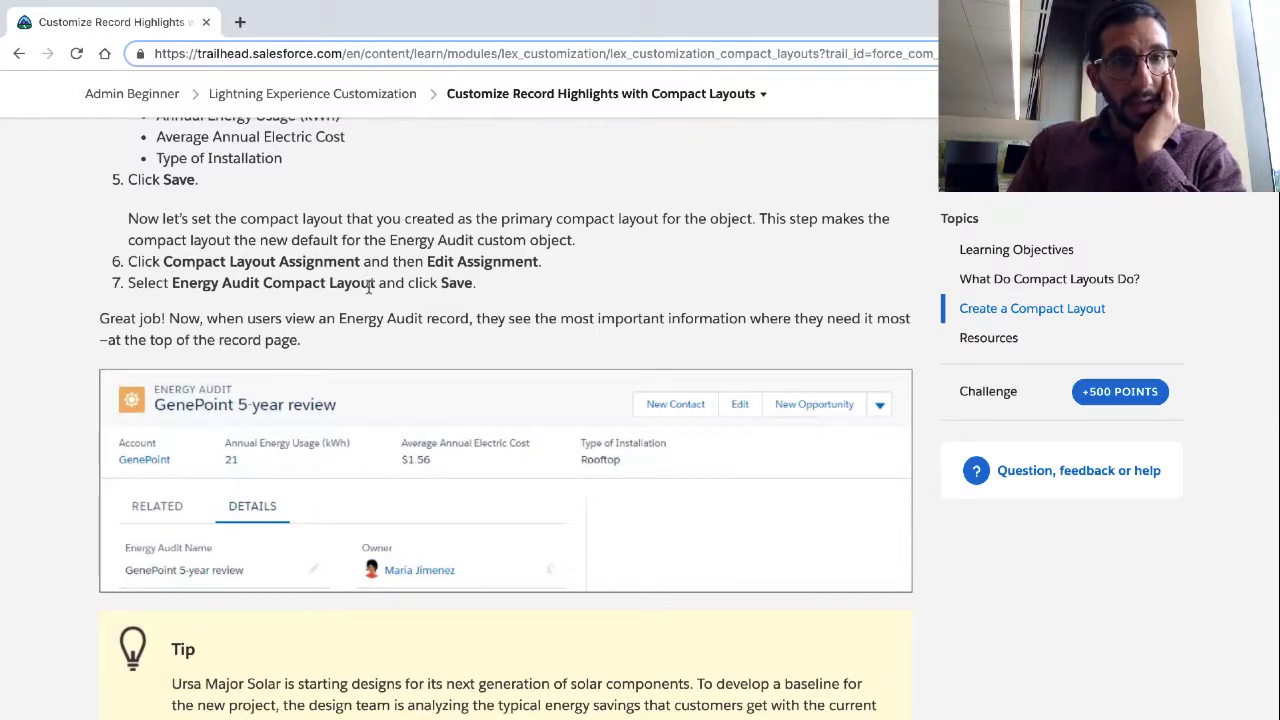
{"action": "scroll", "coordinate": [370, 287], "scroll_direction": "down", "scroll_amount": 1}
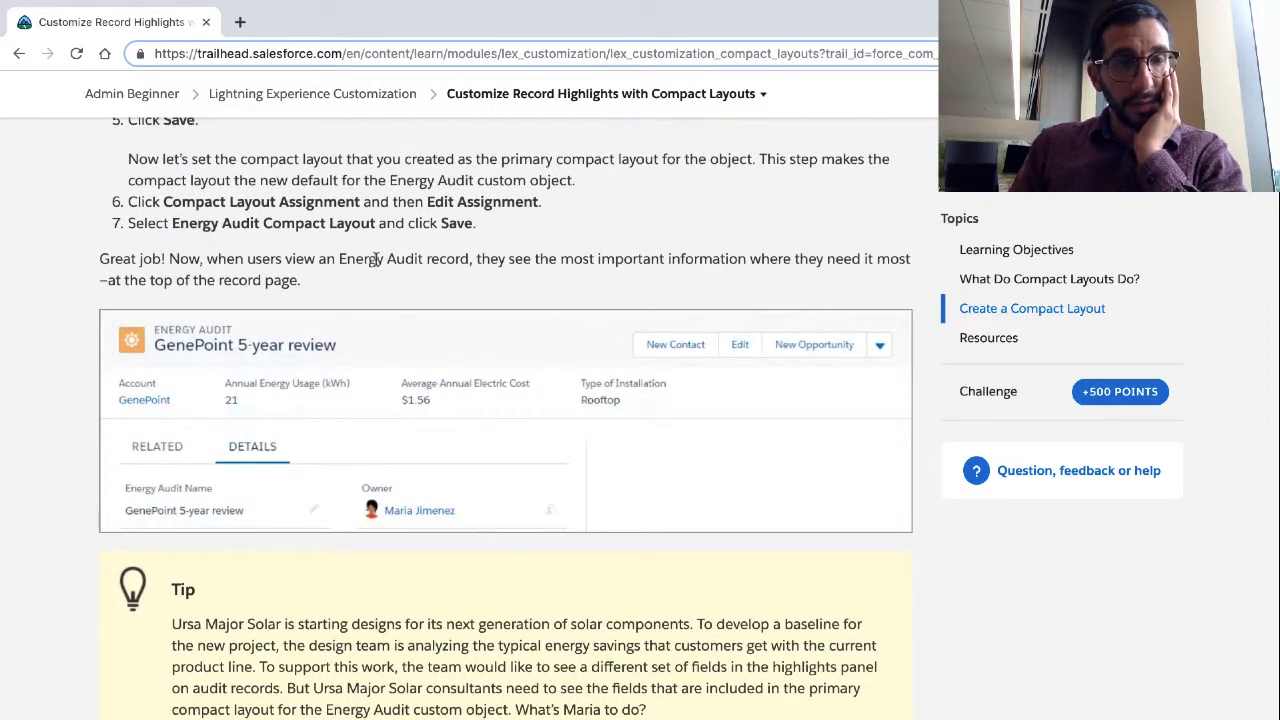
{"action": "scroll", "coordinate": [376, 259], "scroll_direction": "up", "scroll_amount": 1}
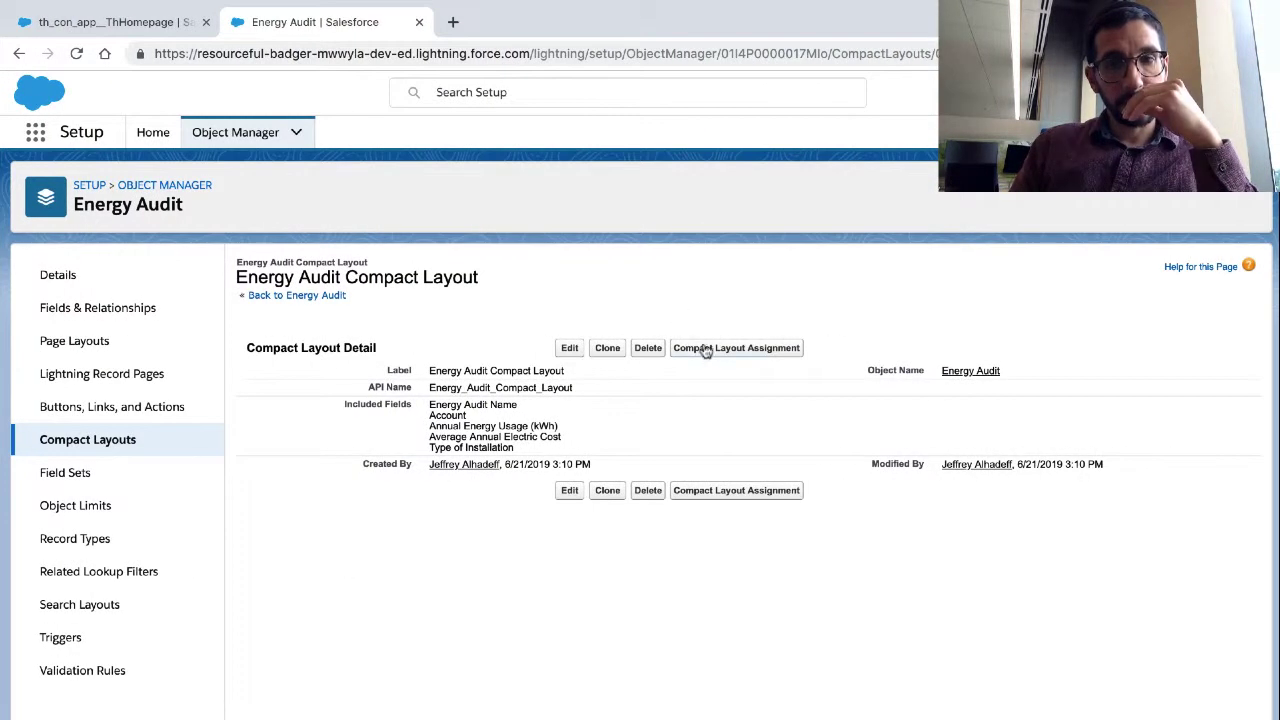
{"action": "left_click", "coordinate": [706, 349]}
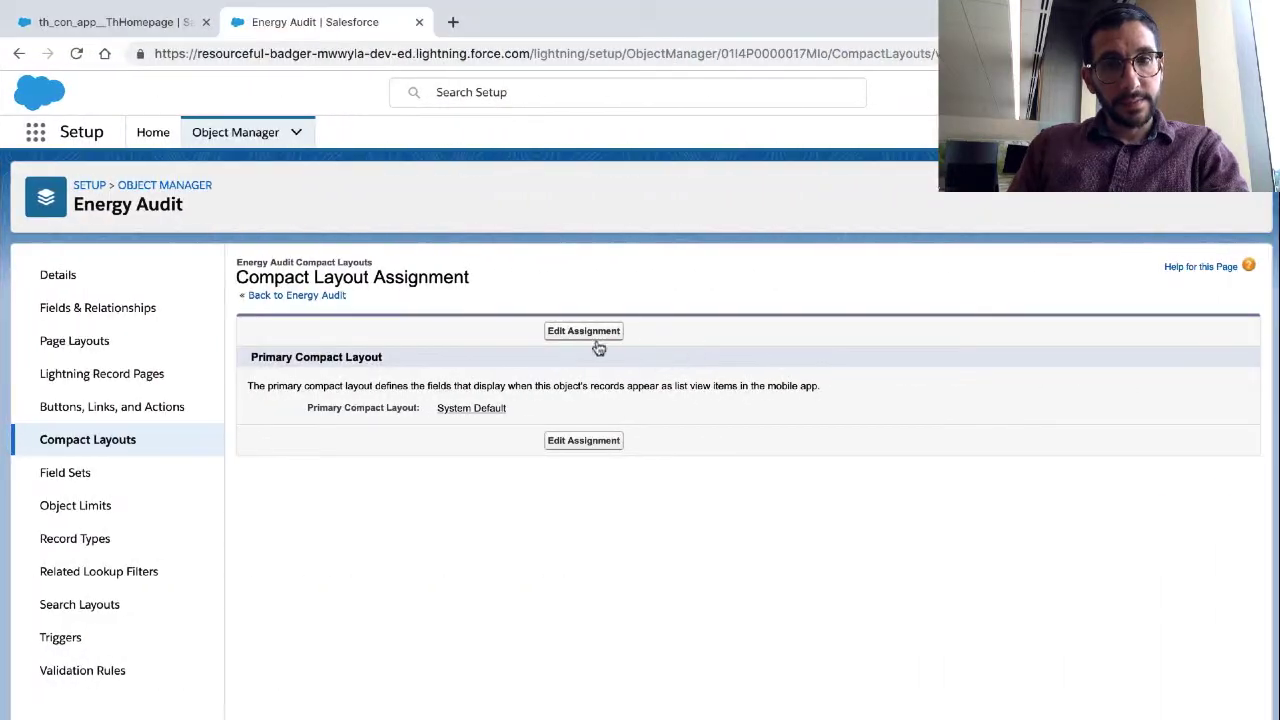
{"action": "left_click", "coordinate": [594, 338]}
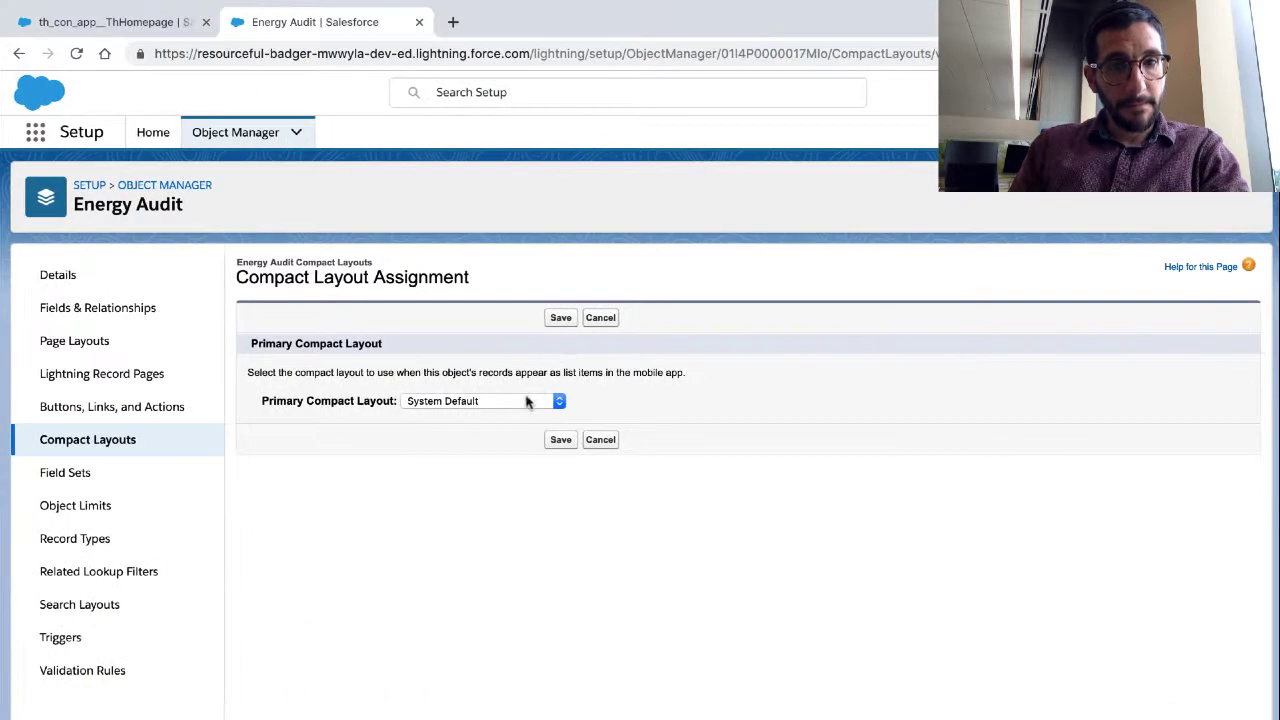
{"action": "left_click", "coordinate": [526, 400]}
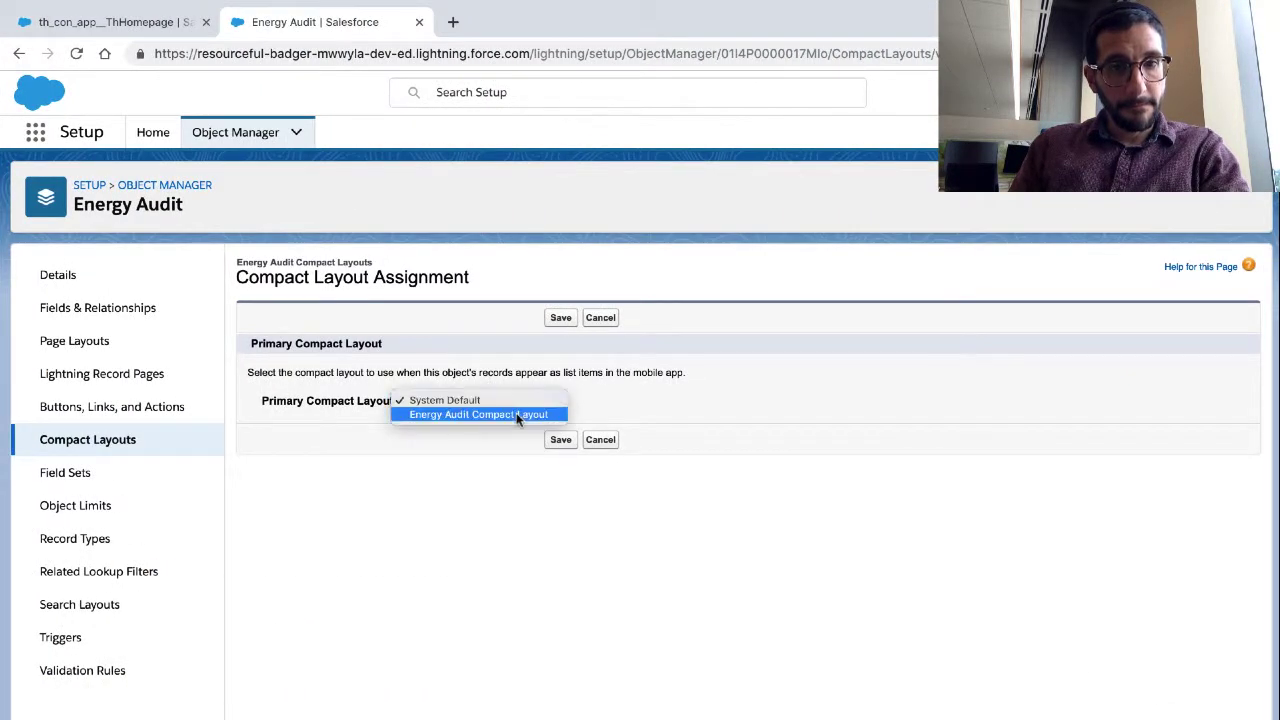
{"action": "left_click", "coordinate": [518, 414]}
{"action": "left_click", "coordinate": [561, 440]}
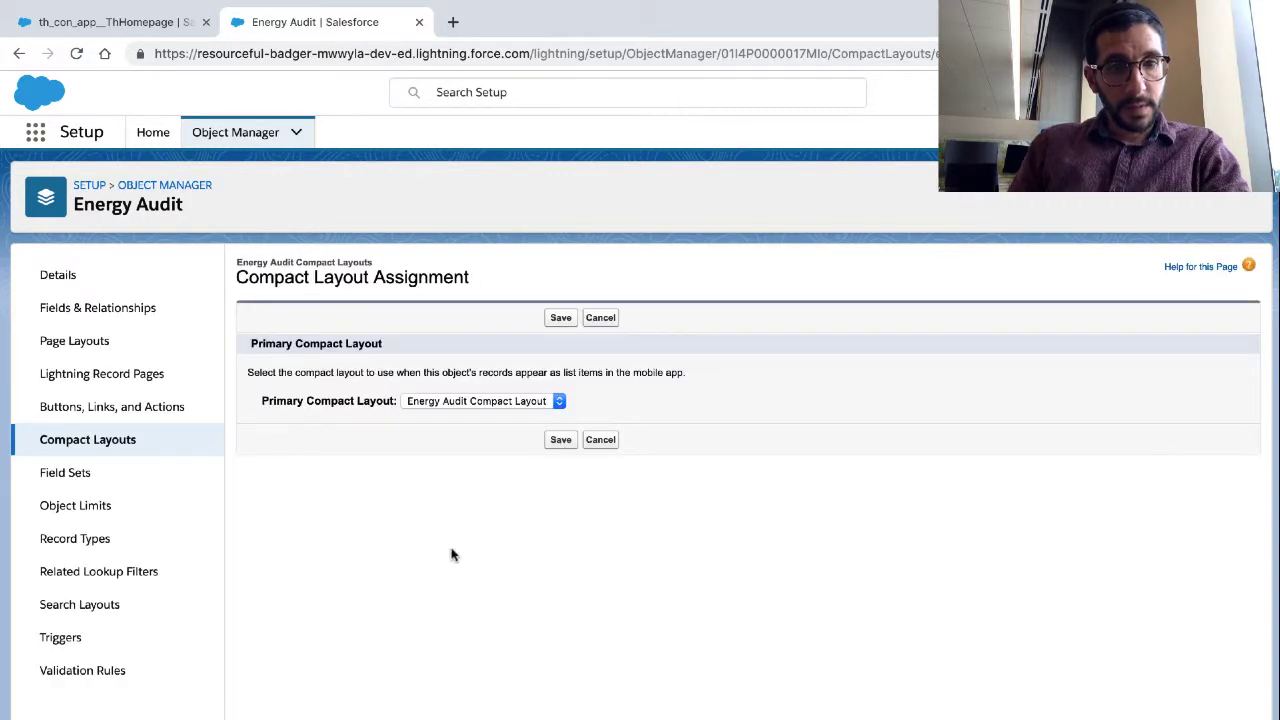
{"action": "key", "text": "alt+Tab"}
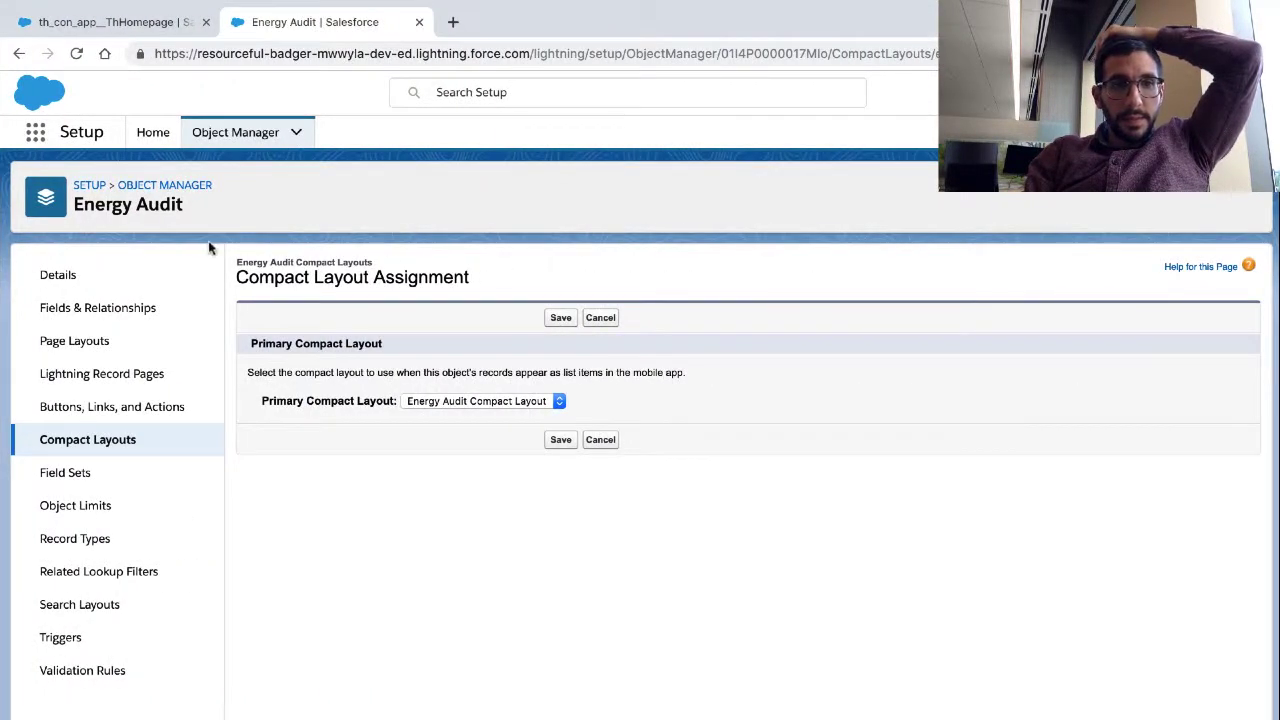
- Leave the compact layout assignment, search the App Launcher for energy, open the Energy Consultations app, and check the Trailhead example
{"action": "left_click", "coordinate": [150, 140]}
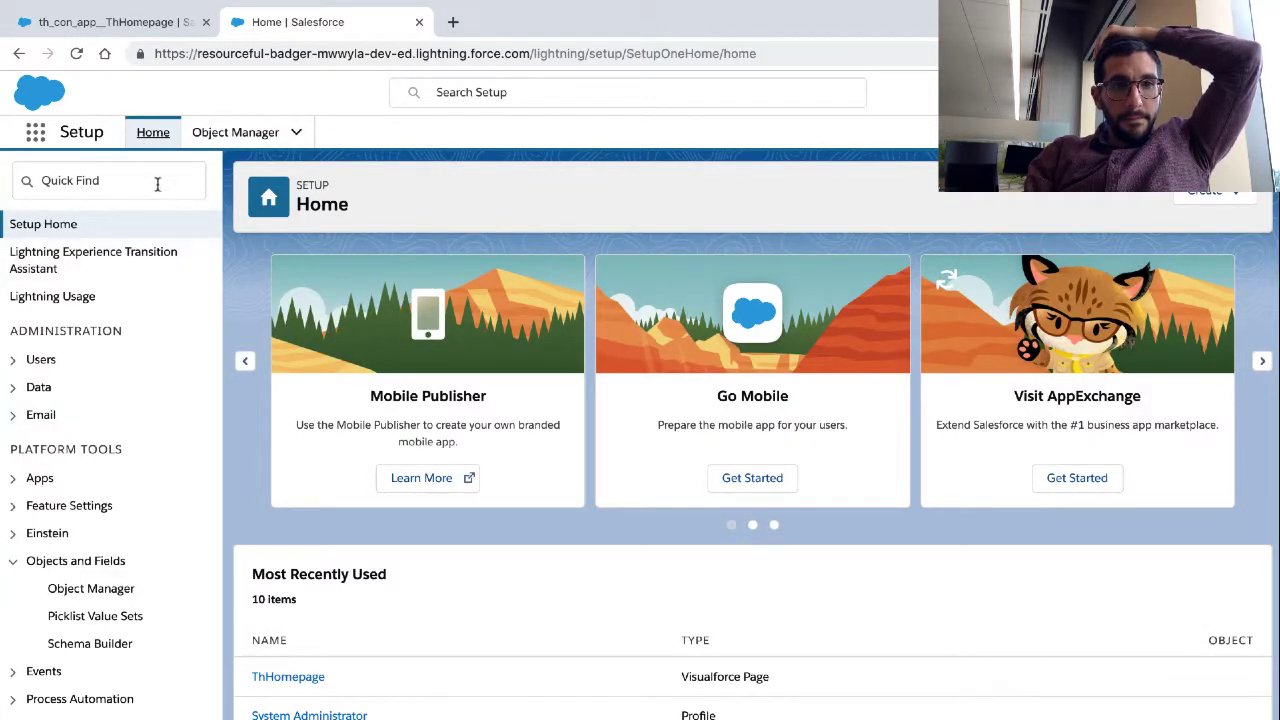
{"action": "left_click", "coordinate": [37, 132]}
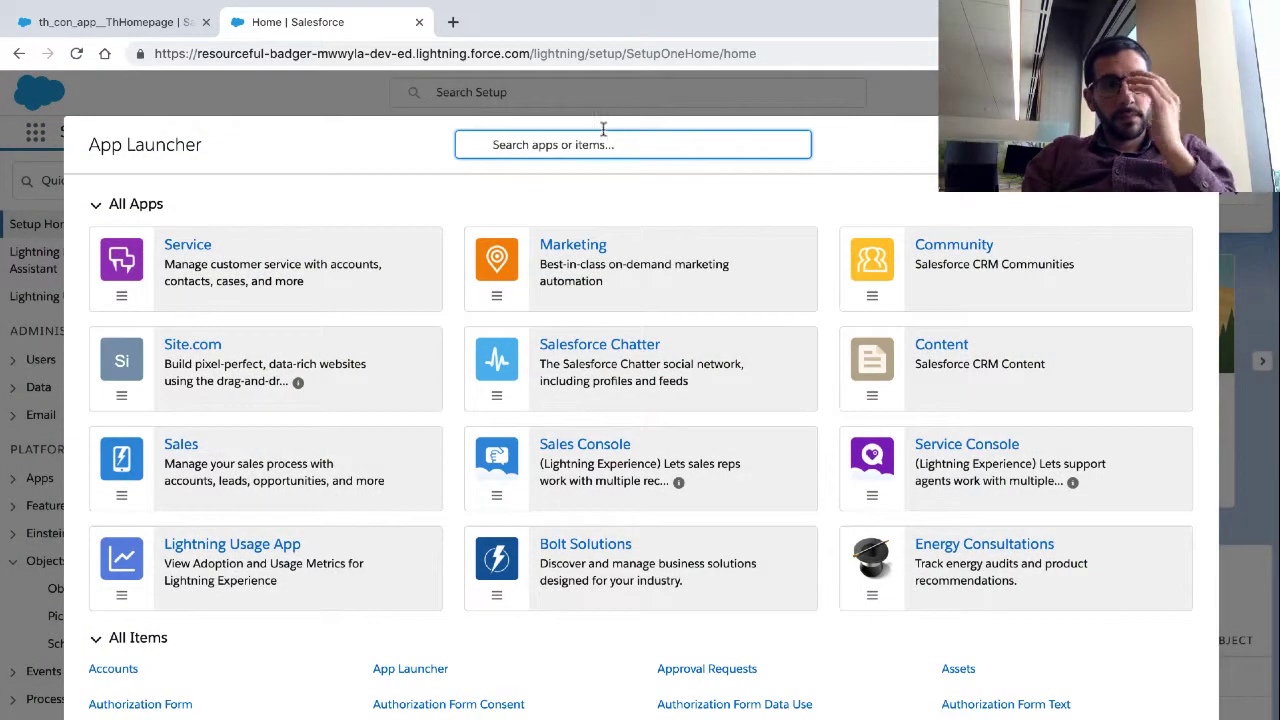
{"action": "left_click", "coordinate": [605, 140]}
{"action": "type", "text": "en"}
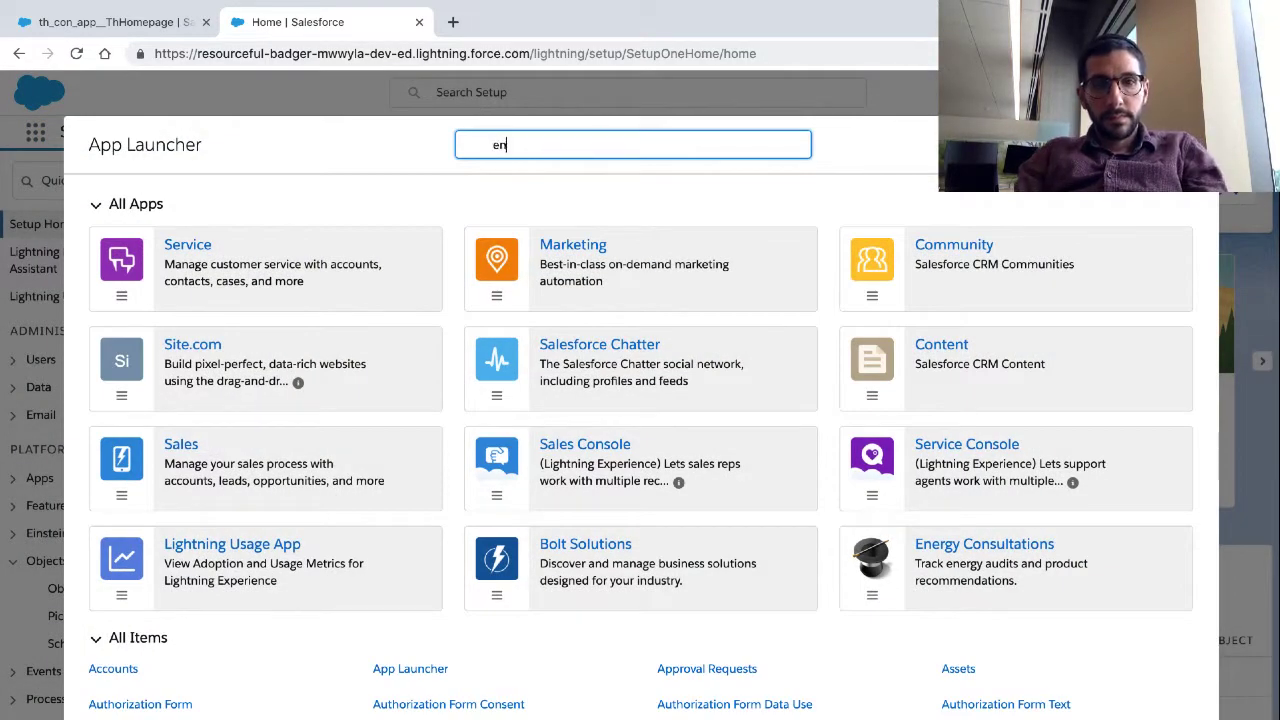
{"action": "type", "text": "ergy"}
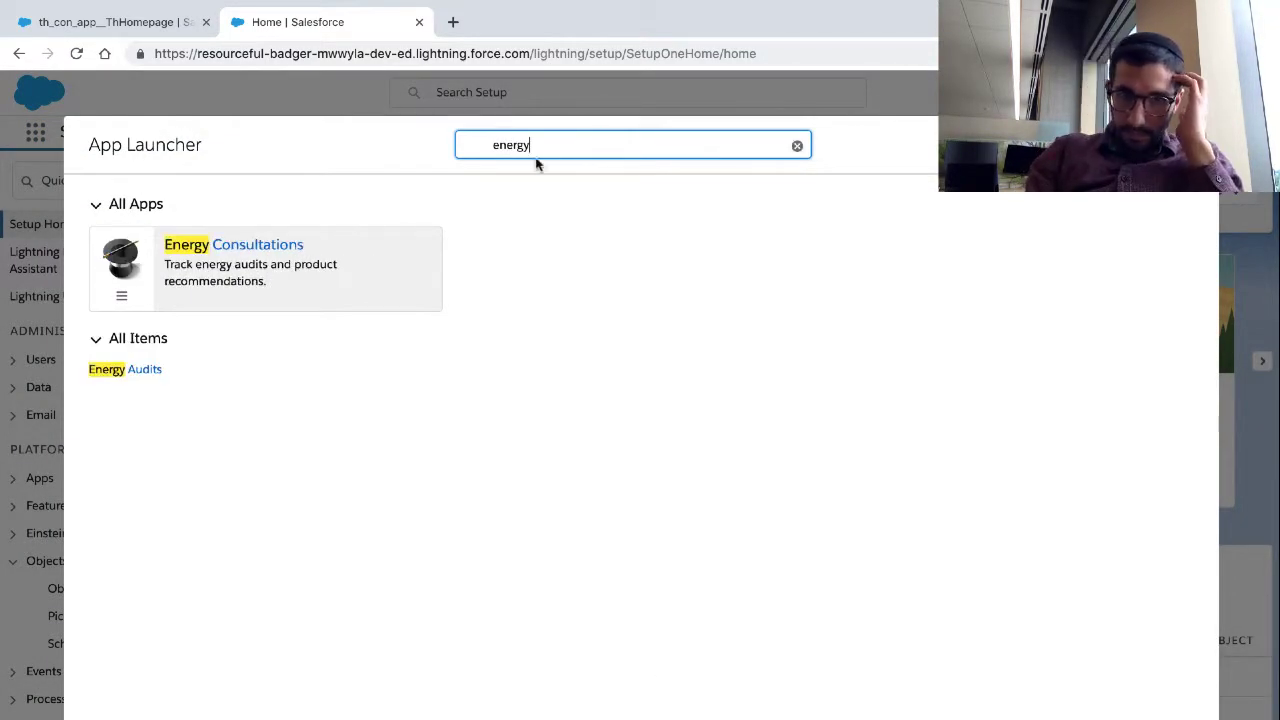
{"action": "left_click", "coordinate": [263, 249]}
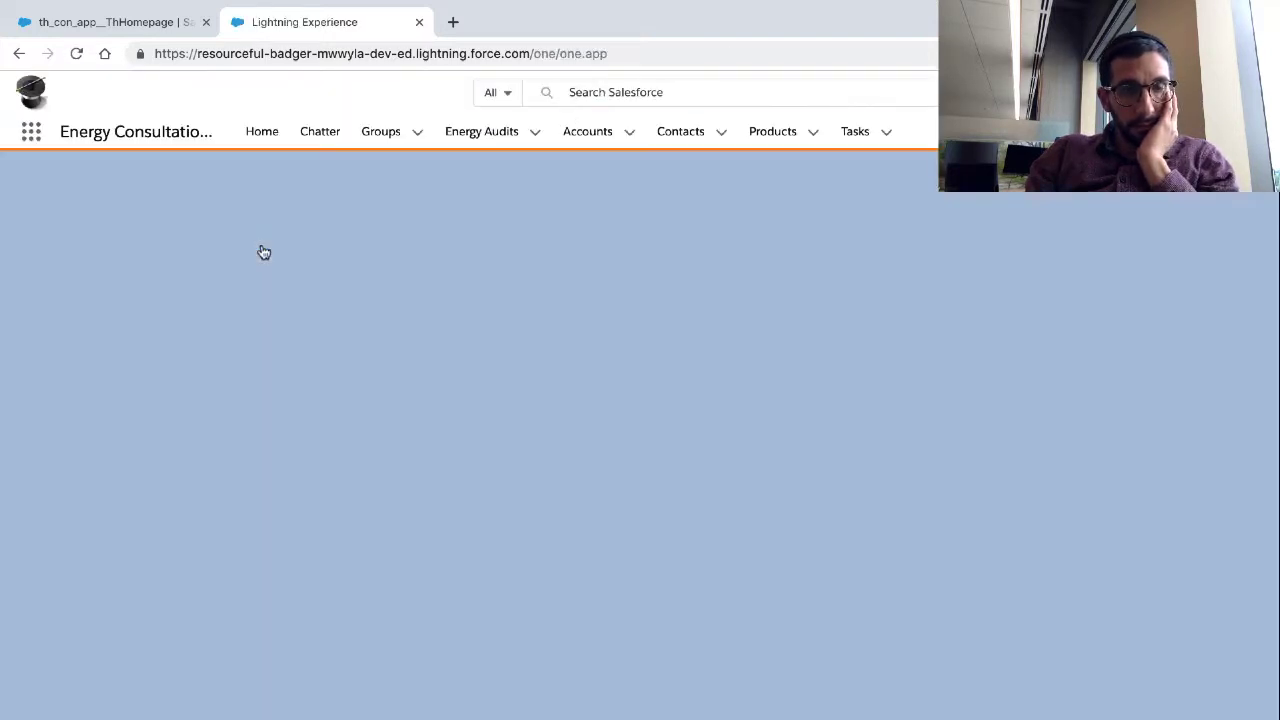
{"action": "key", "text": "ctrl+Left"}
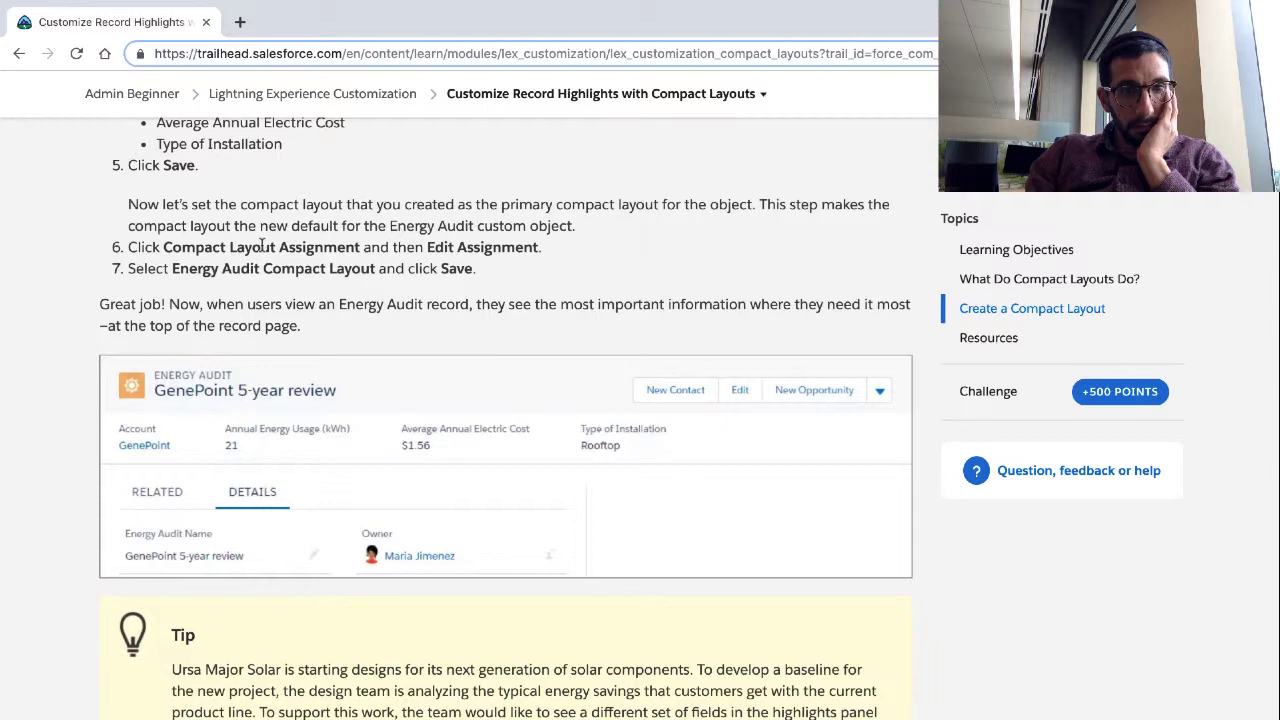
{"action": "key", "text": "ctrl+Right"}
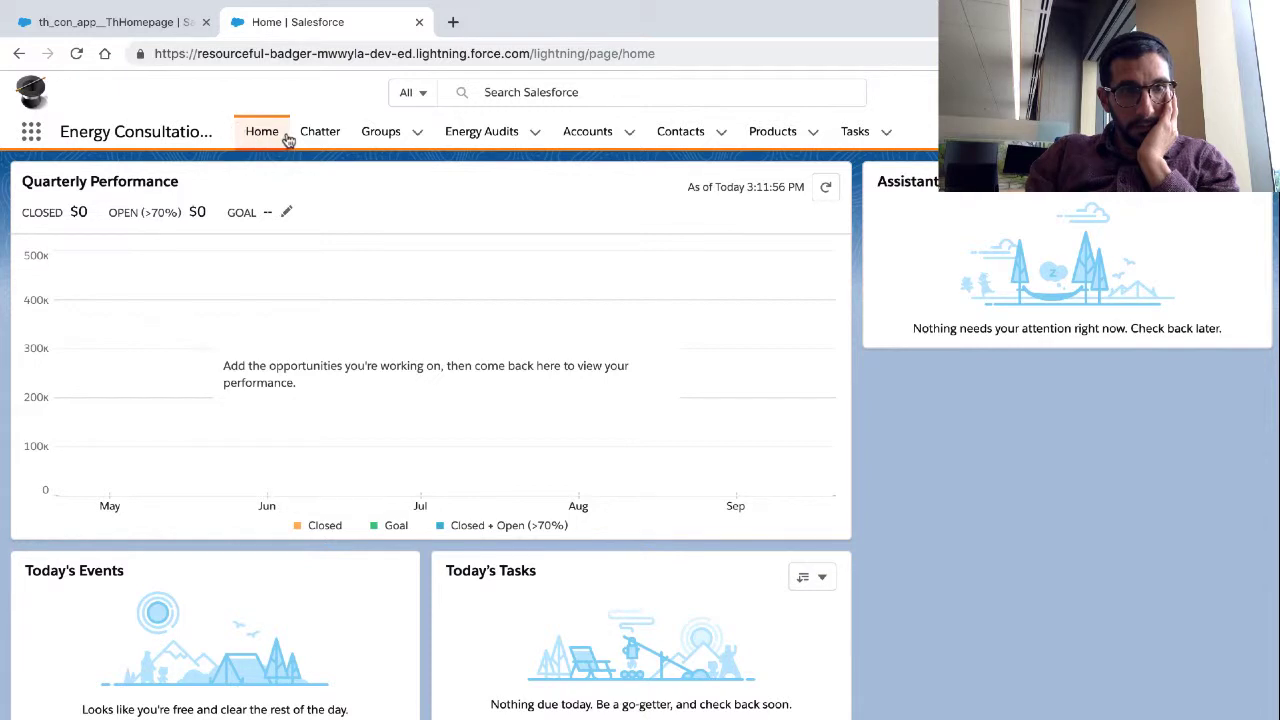
- Search the App Launcher for energy, open the GenePoint 5-year review record from Energy Audits, and dismiss the Compact Setting prompt
{"action": "left_click", "coordinate": [31, 132]}
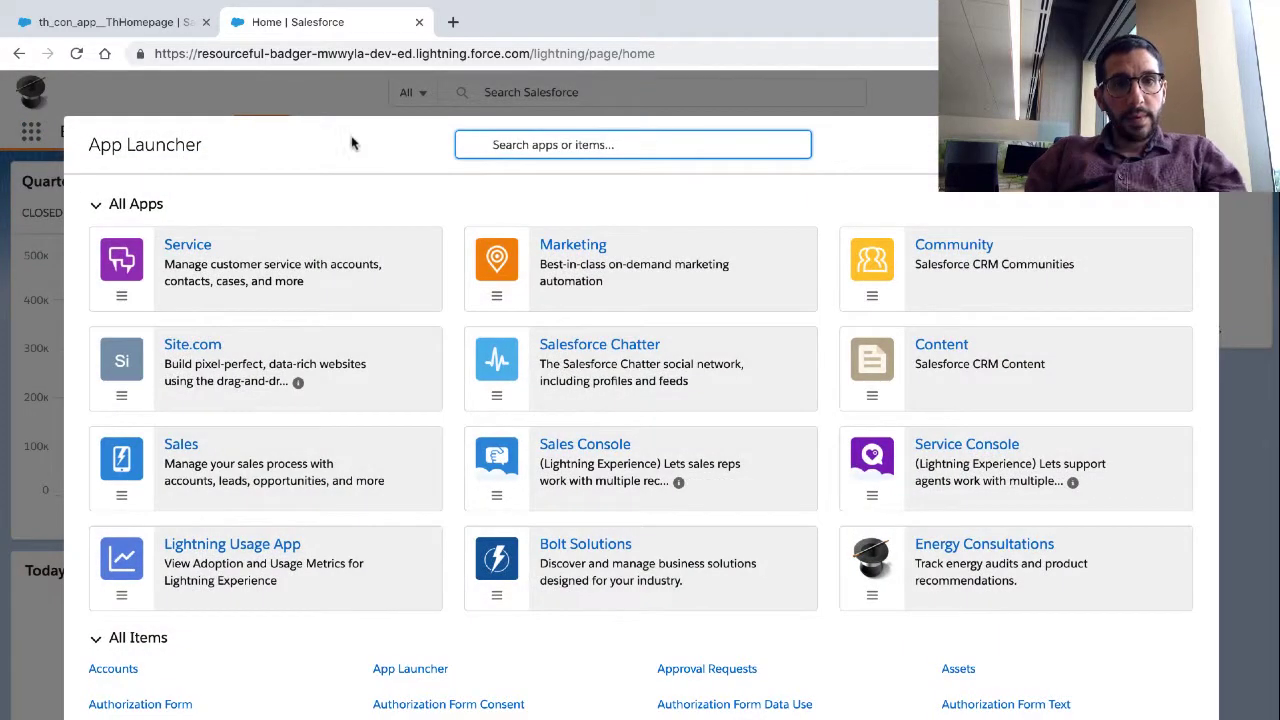
{"action": "type", "text": "energ"}
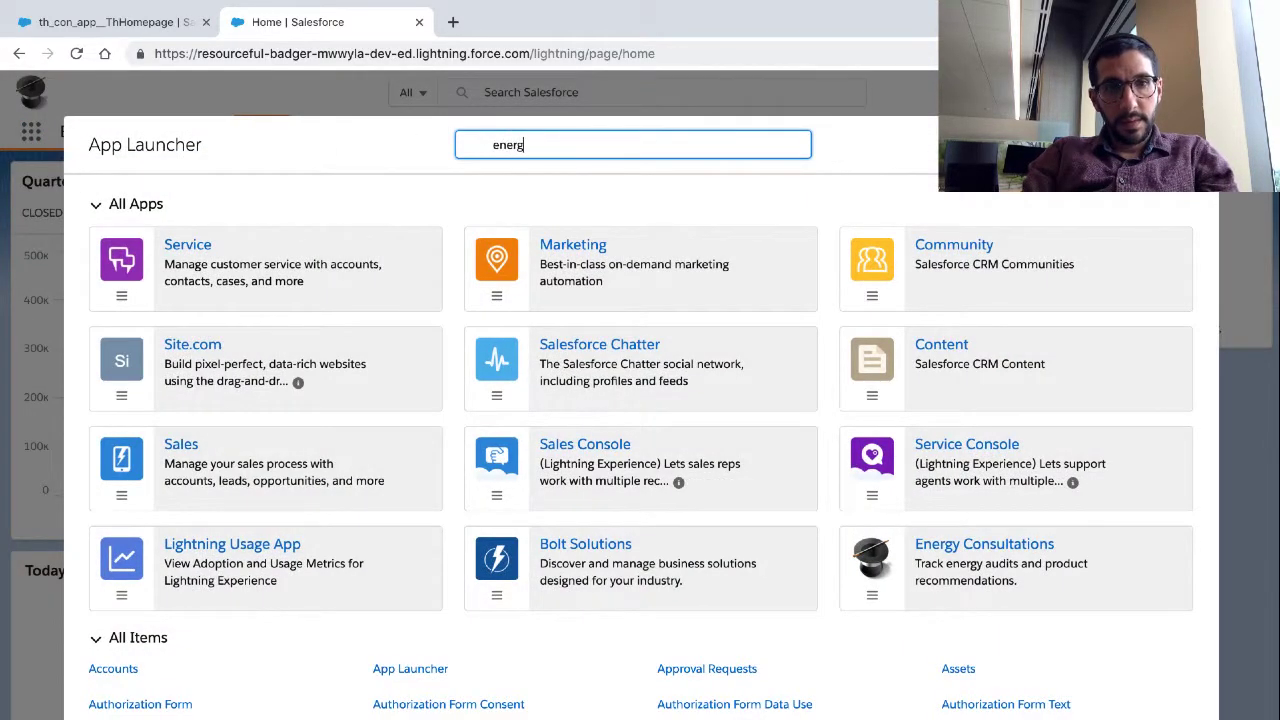
{"action": "type", "text": "y"}
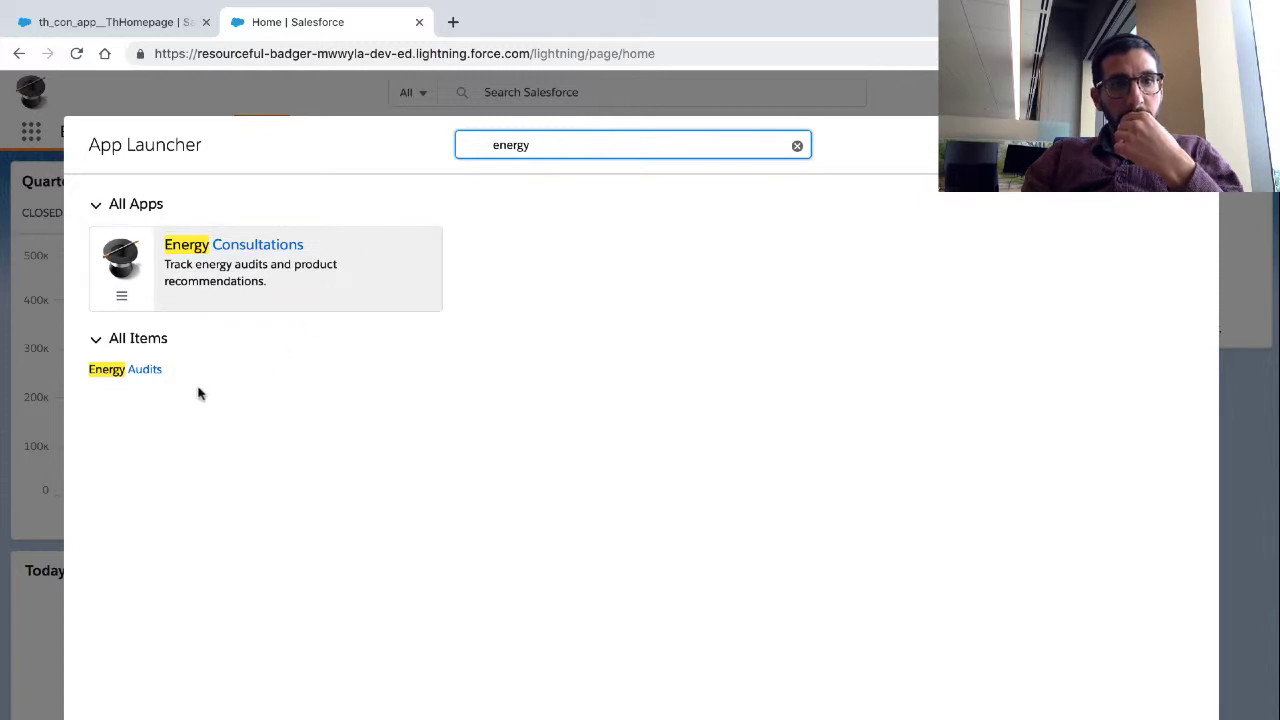
{"action": "left_click", "coordinate": [145, 370]}
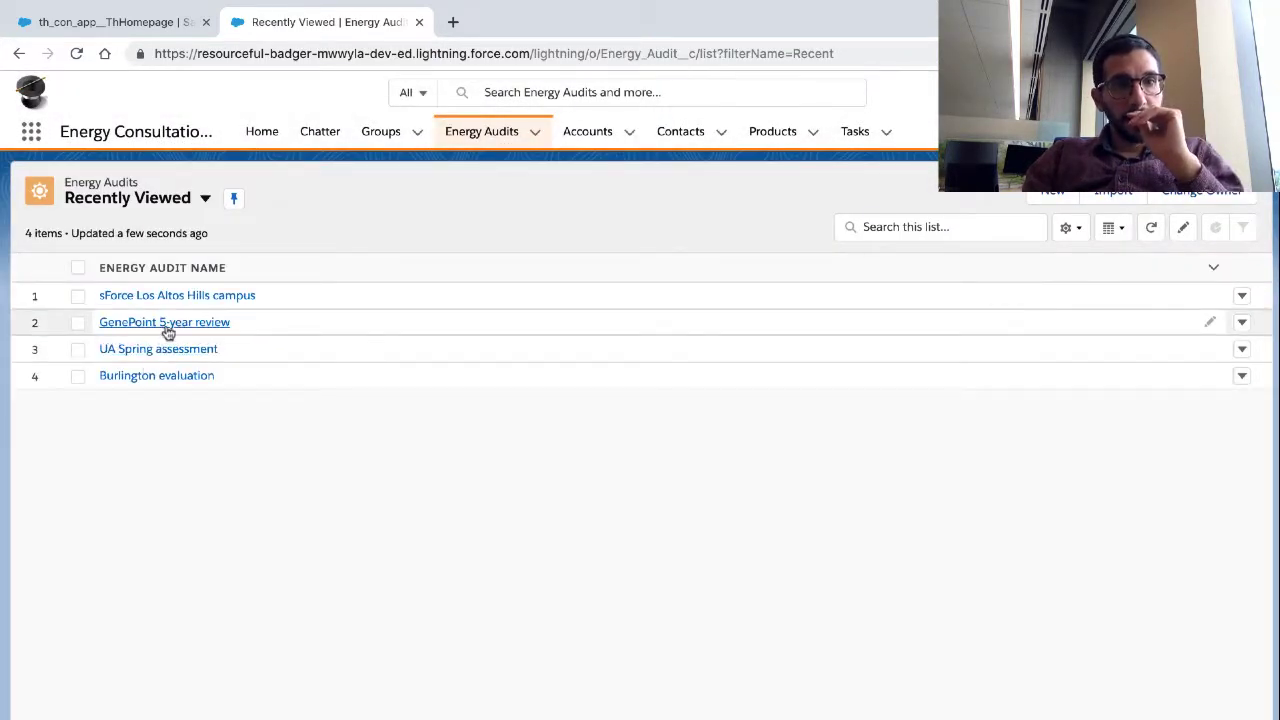
{"action": "left_click", "coordinate": [165, 323]}
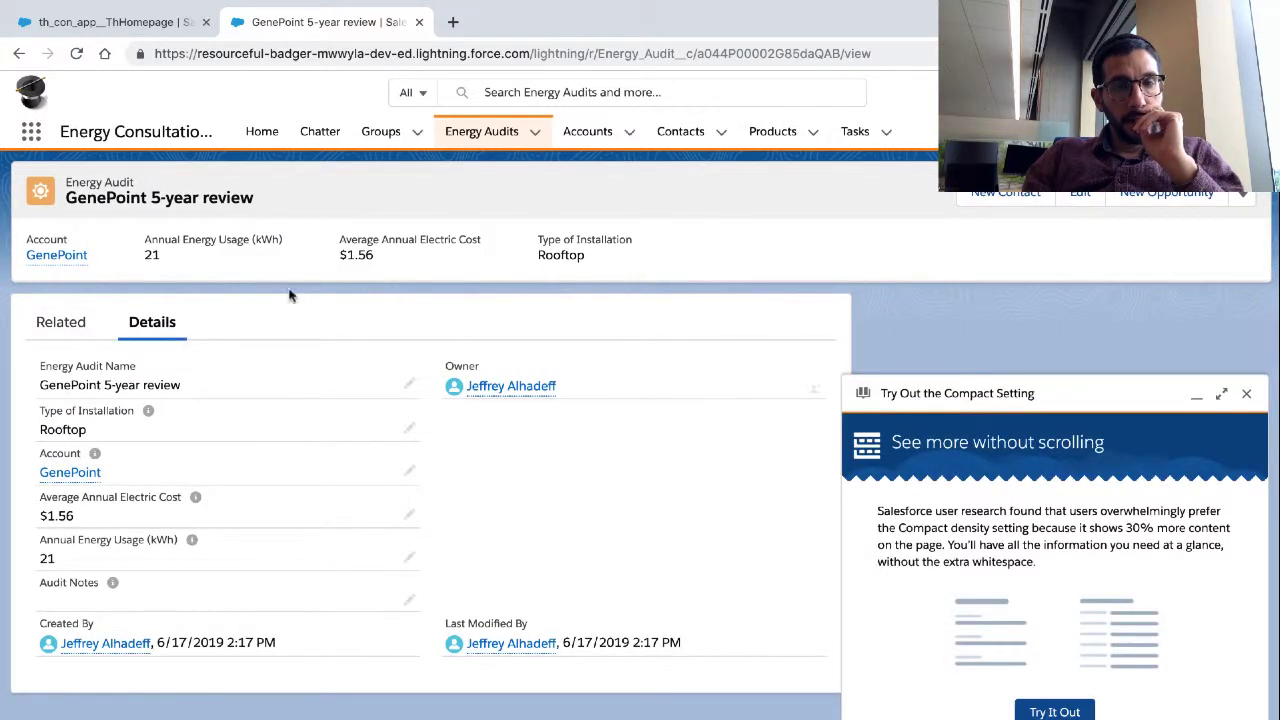
{"action": "left_click", "coordinate": [1248, 395]}
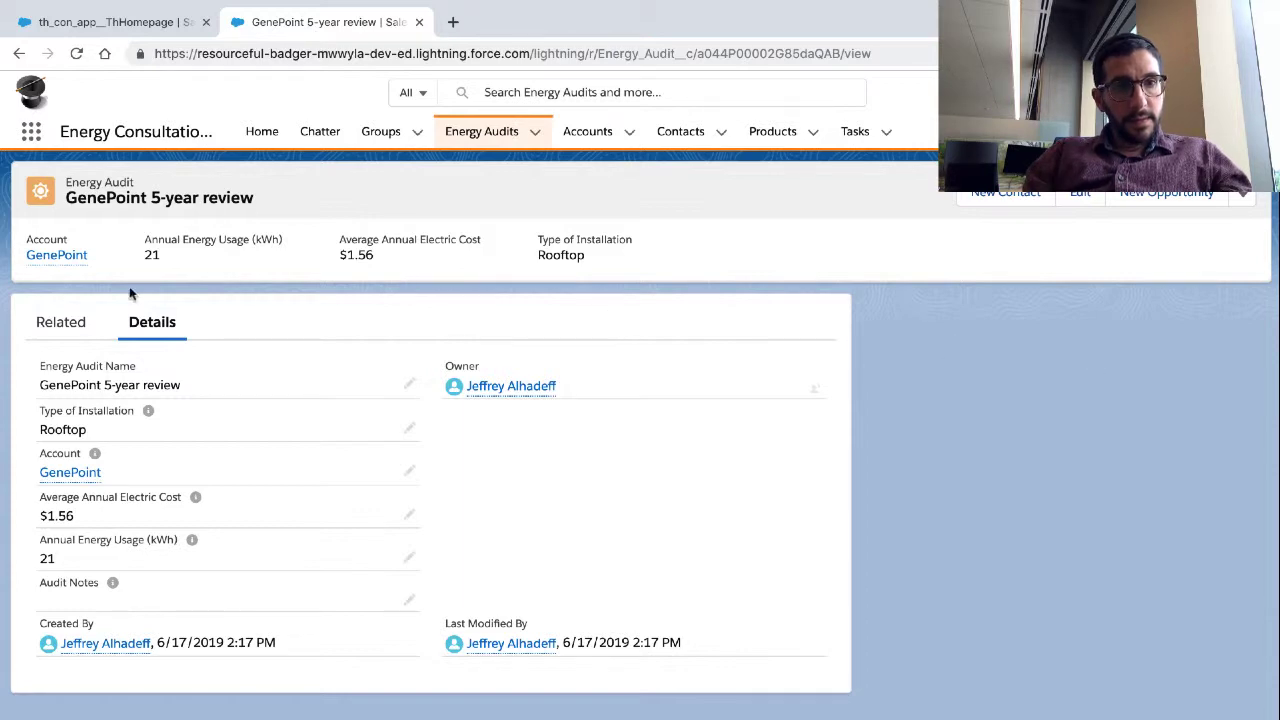
- Compare the GenePoint 5-year review record's highlighted fields with the Trailhead field order and example, and look over the tip on record types
{"action": "key", "text": "ctrl+Left"}
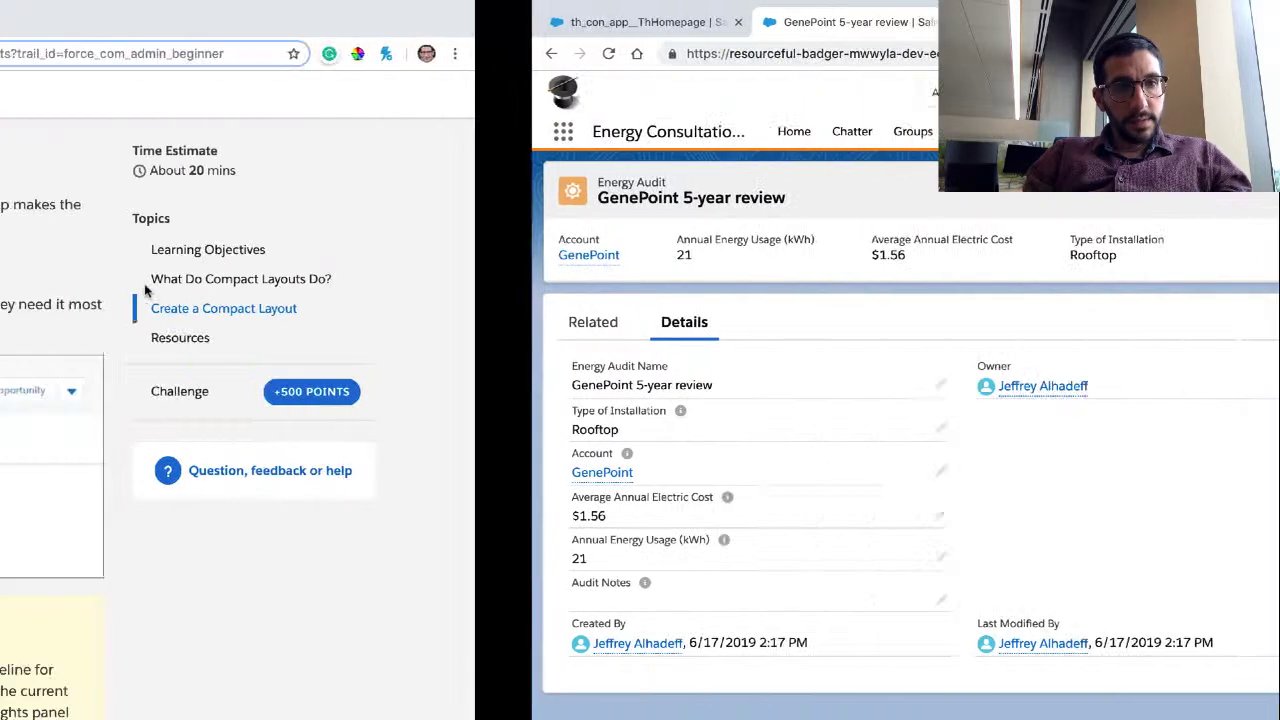
{"action": "scroll", "coordinate": [145, 291], "scroll_direction": "up", "scroll_amount": 5}
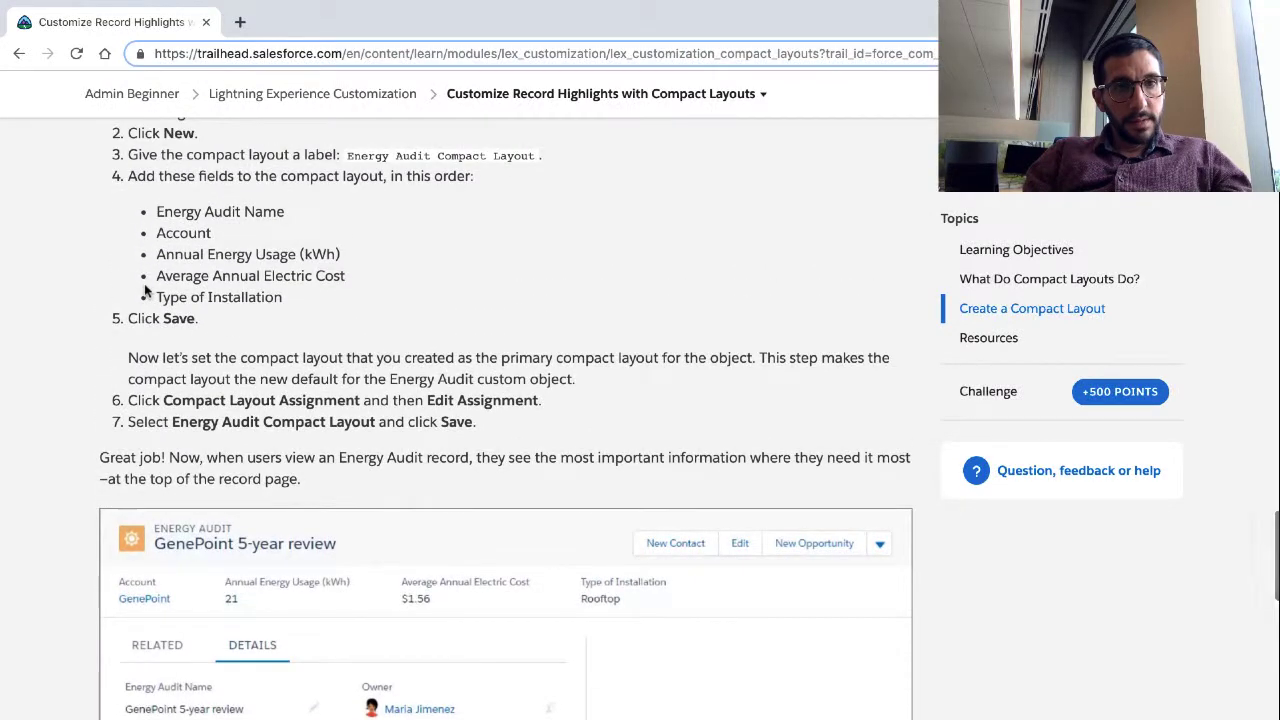
{"action": "key", "text": "ctrl+Right"}
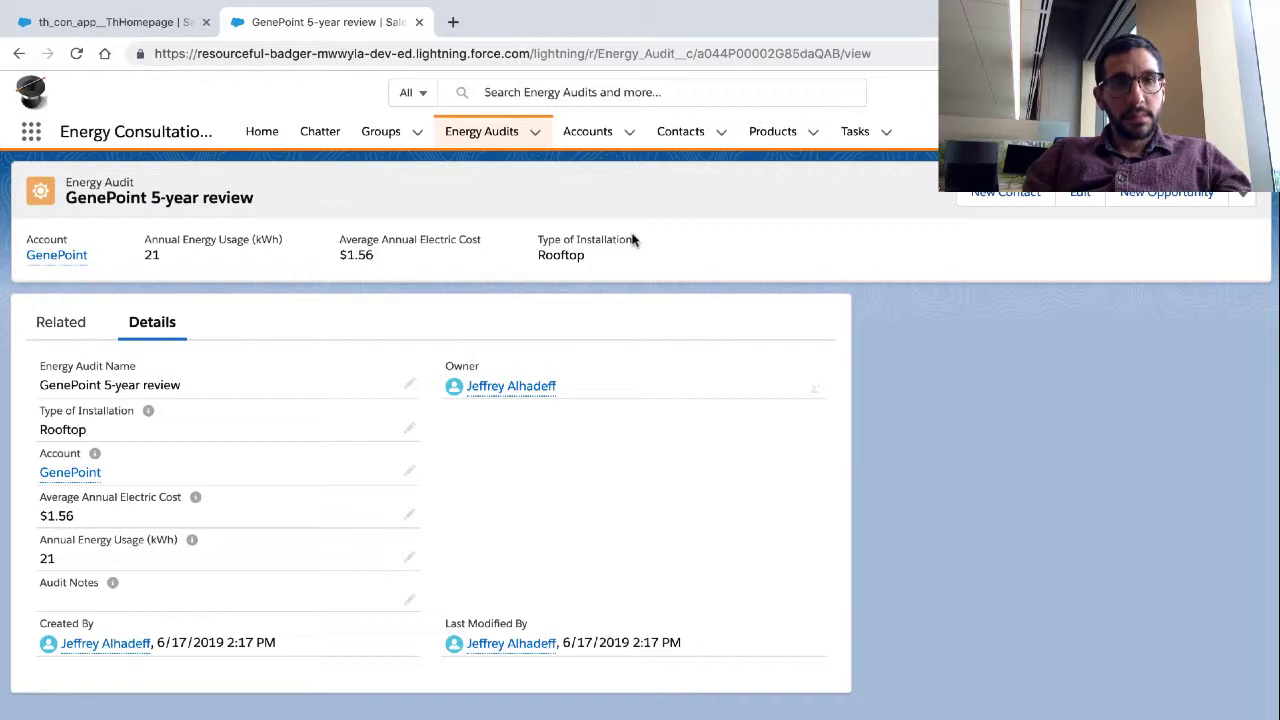
{"action": "key", "text": "ctrl+Left"}
{"action": "scroll", "coordinate": [500, 420], "scroll_direction": "down", "scroll_amount": 5}
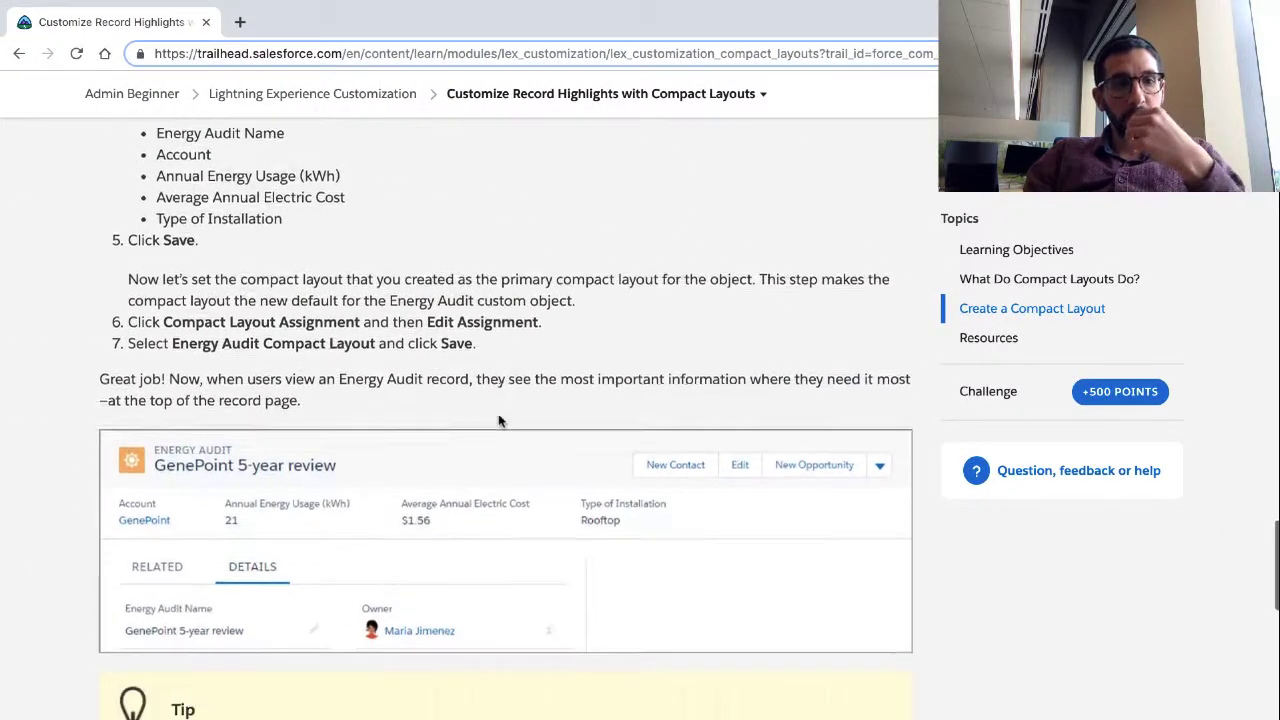
{"action": "scroll", "coordinate": [500, 420], "scroll_direction": "down", "scroll_amount": 1}
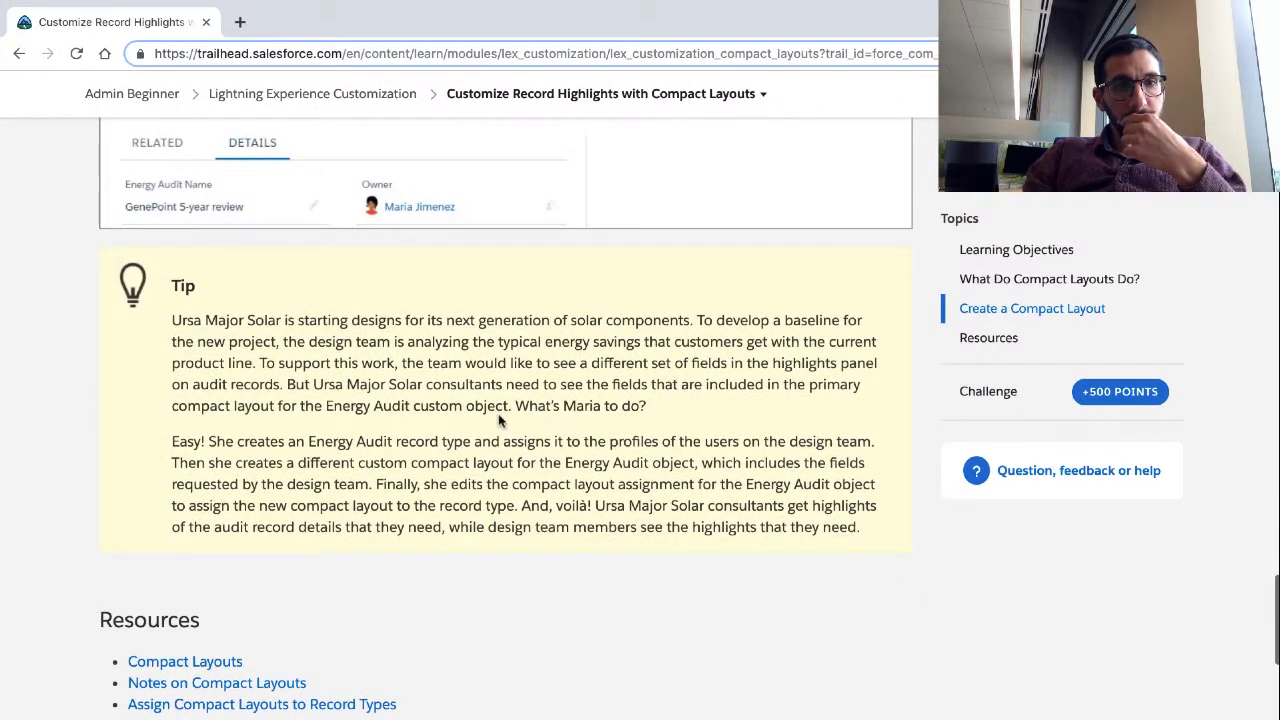
{"action": "scroll", "coordinate": [500, 420], "scroll_direction": "up", "scroll_amount": 1}
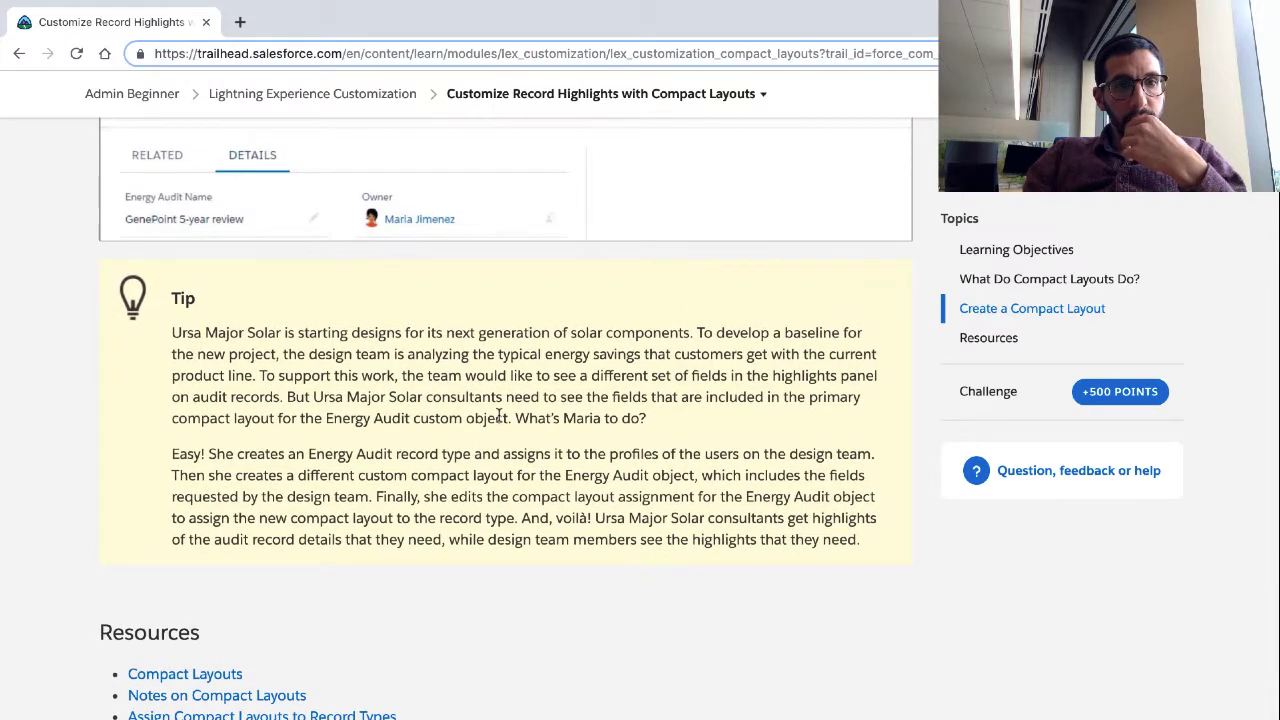
{"action": "scroll", "coordinate": [499, 416], "scroll_direction": "up", "scroll_amount": 3}
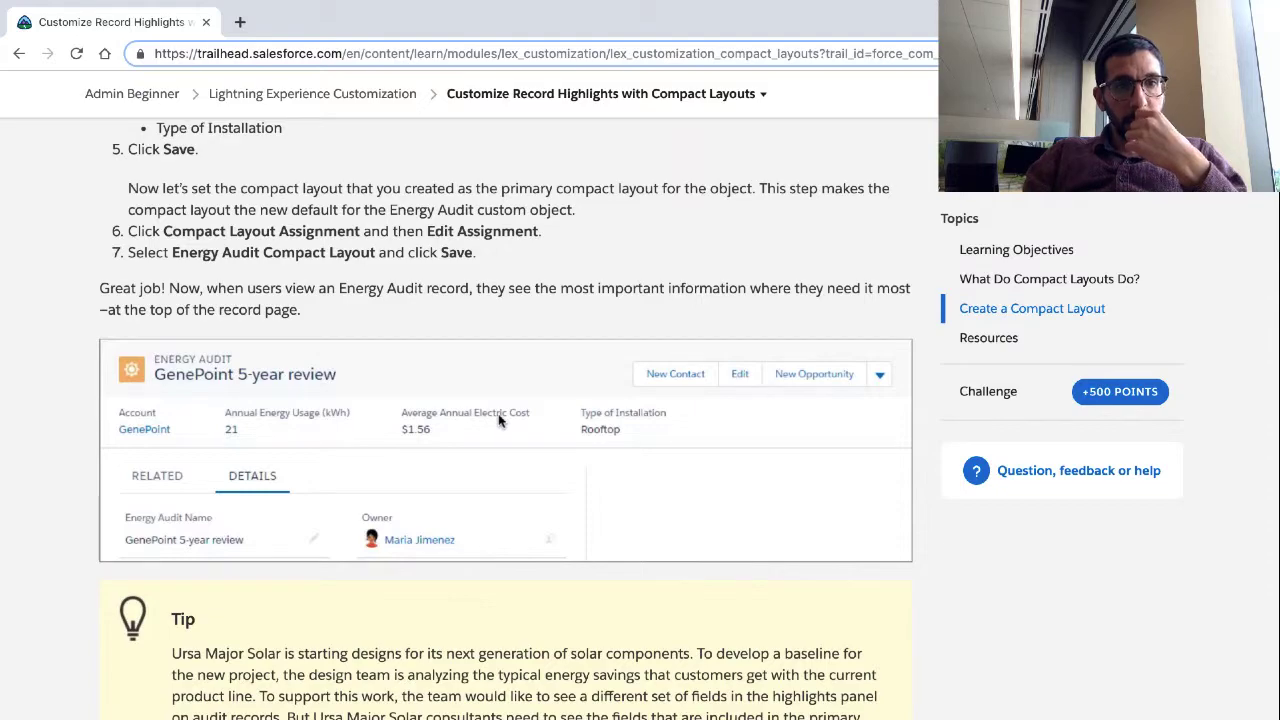
{"action": "key", "text": "ctrl+Right"}
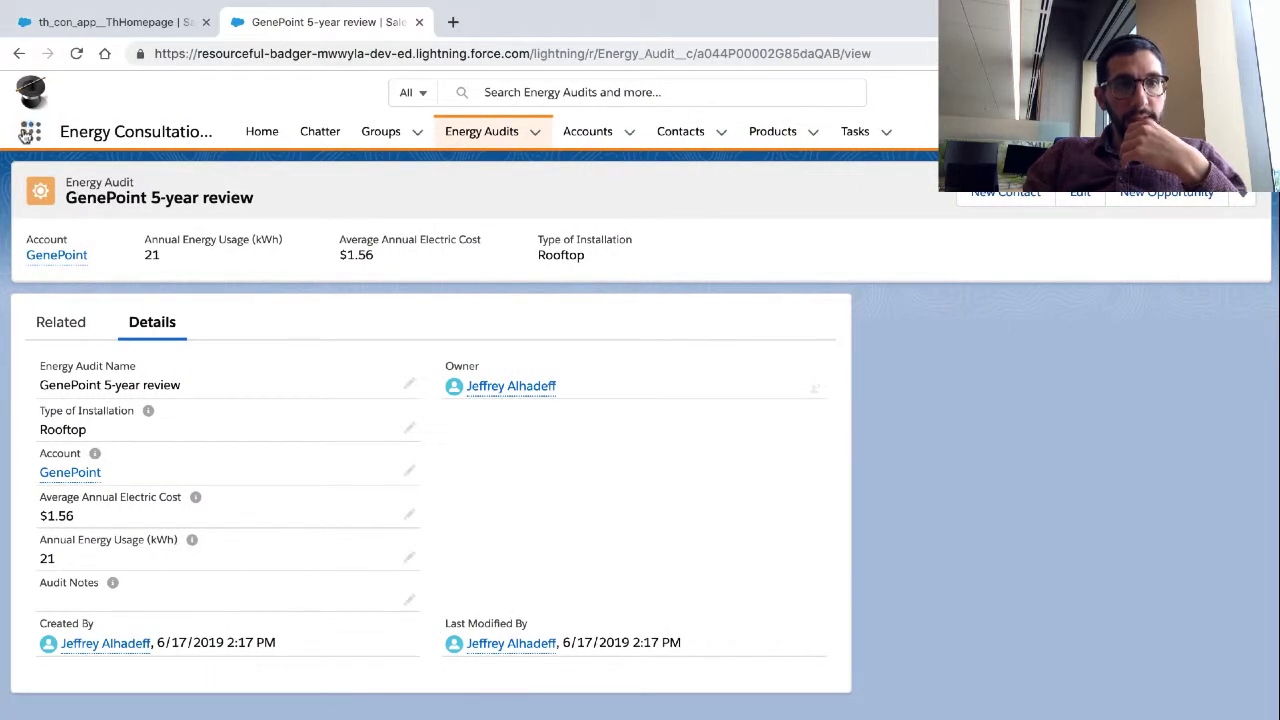
- Search the App Launcher for energy, try to open Energy Consultations in a new browser tab, and open Energy Audits in the current one
{"action": "left_click", "coordinate": [28, 132]}
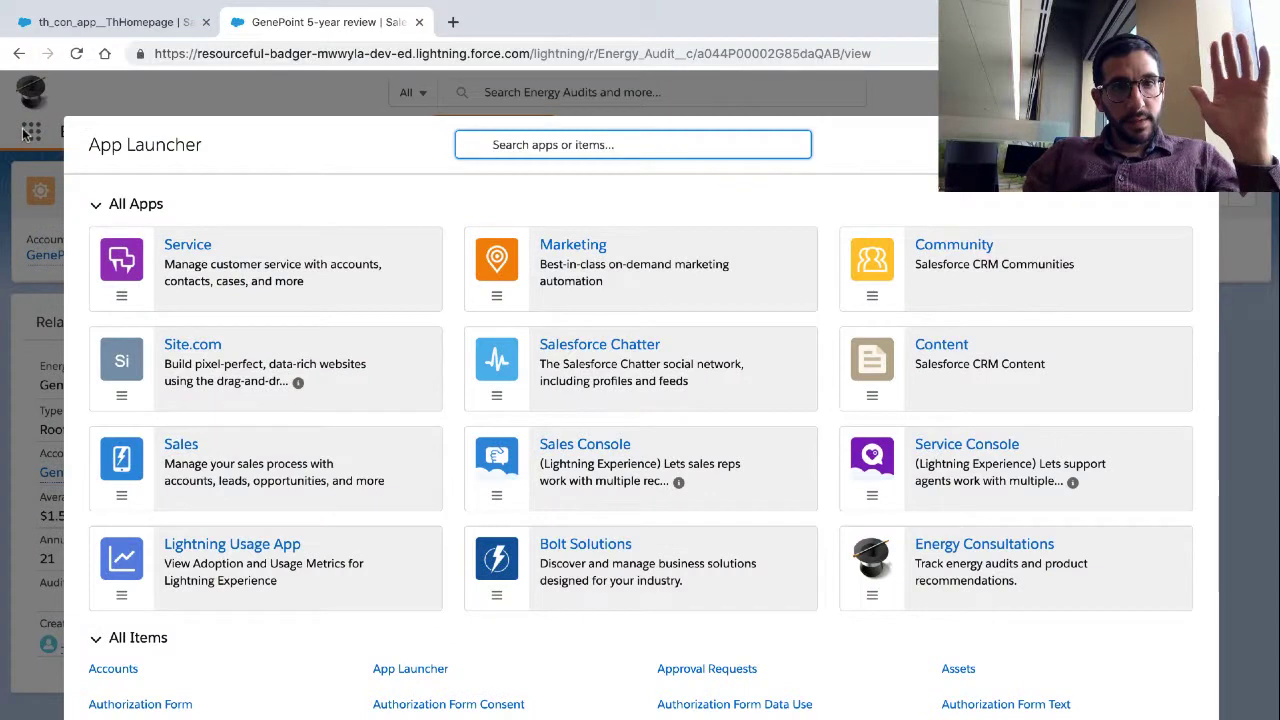
{"action": "type", "text": "energy"}
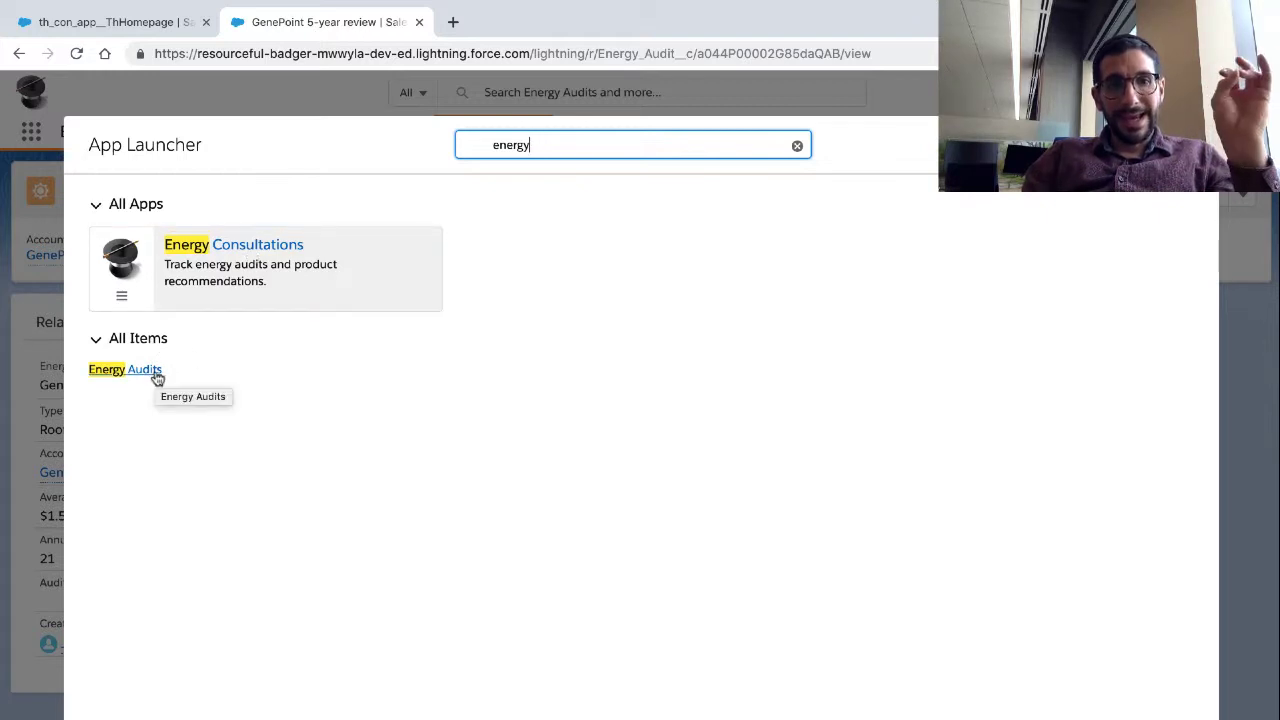
{"action": "right_click", "coordinate": [256, 245]}
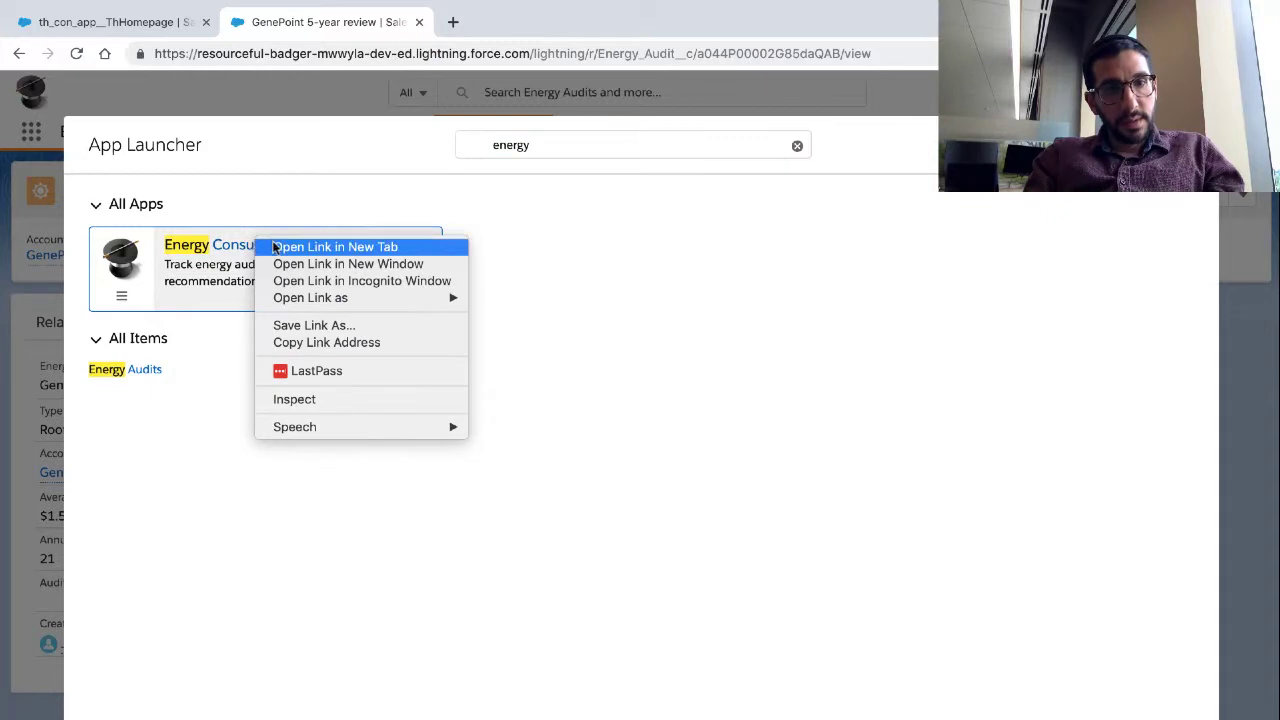
{"action": "left_click", "coordinate": [310, 246]}
{"action": "left_click", "coordinate": [145, 370]}
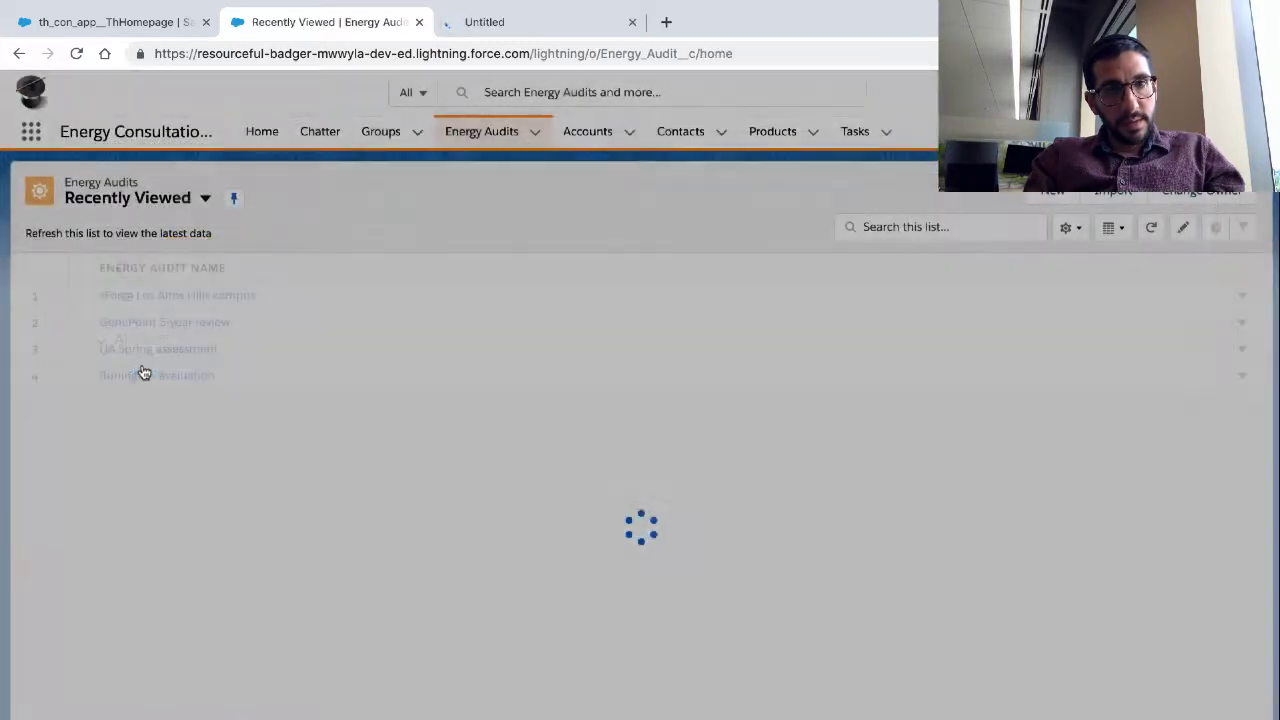
{"action": "left_click", "coordinate": [460, 30]}
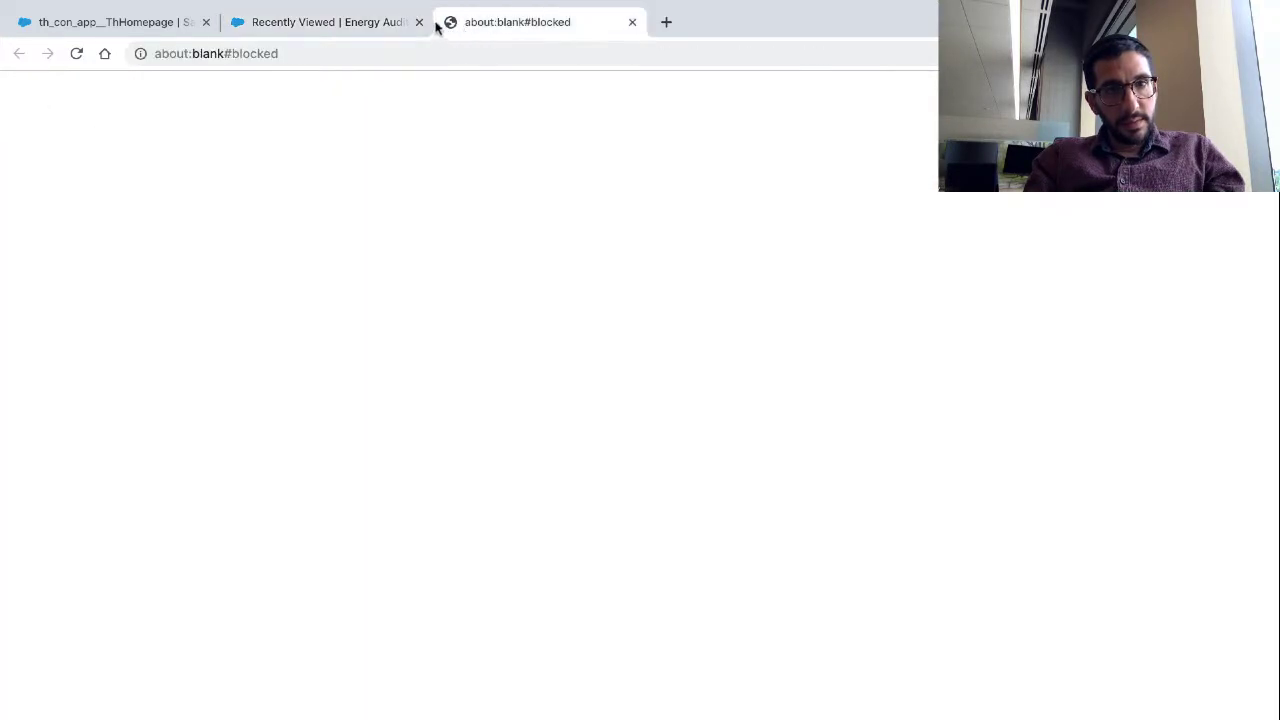
{"action": "left_click", "coordinate": [632, 22]}
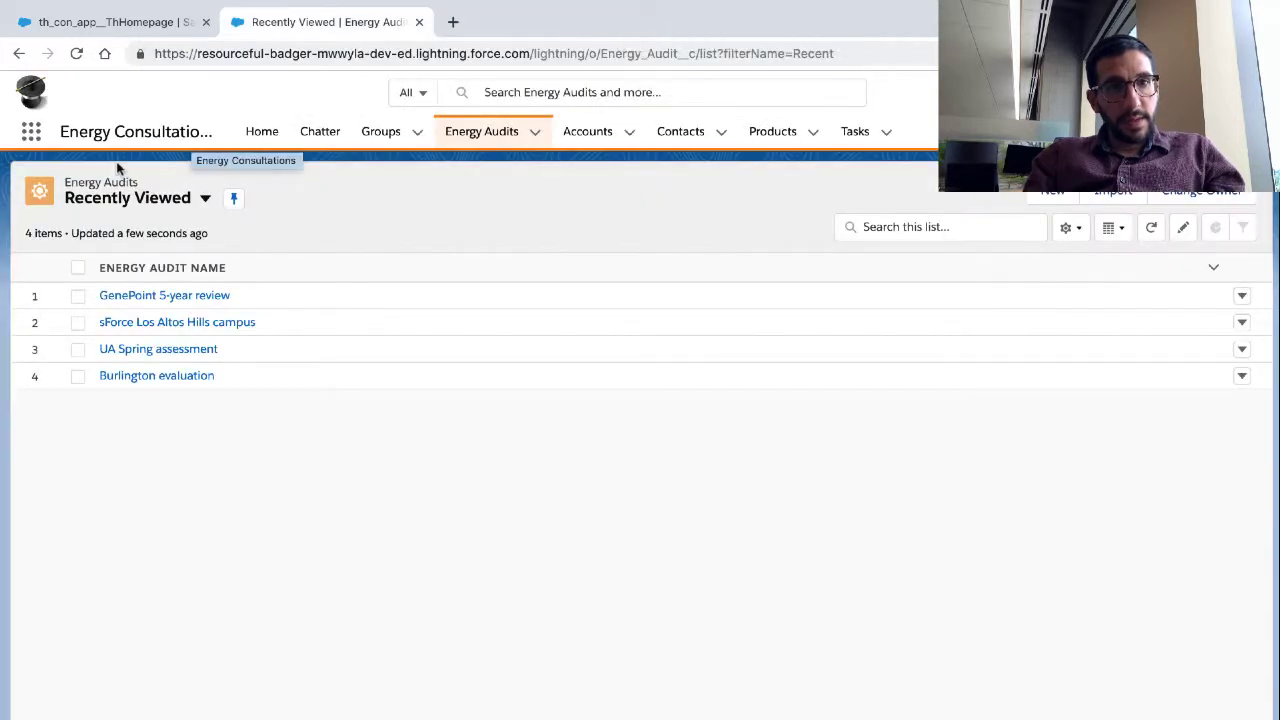
- Search the App Launcher for energy, open Energy Audits in a new browser tab, and open the Energy Consultations app in the current one
{"action": "left_click", "coordinate": [32, 132]}
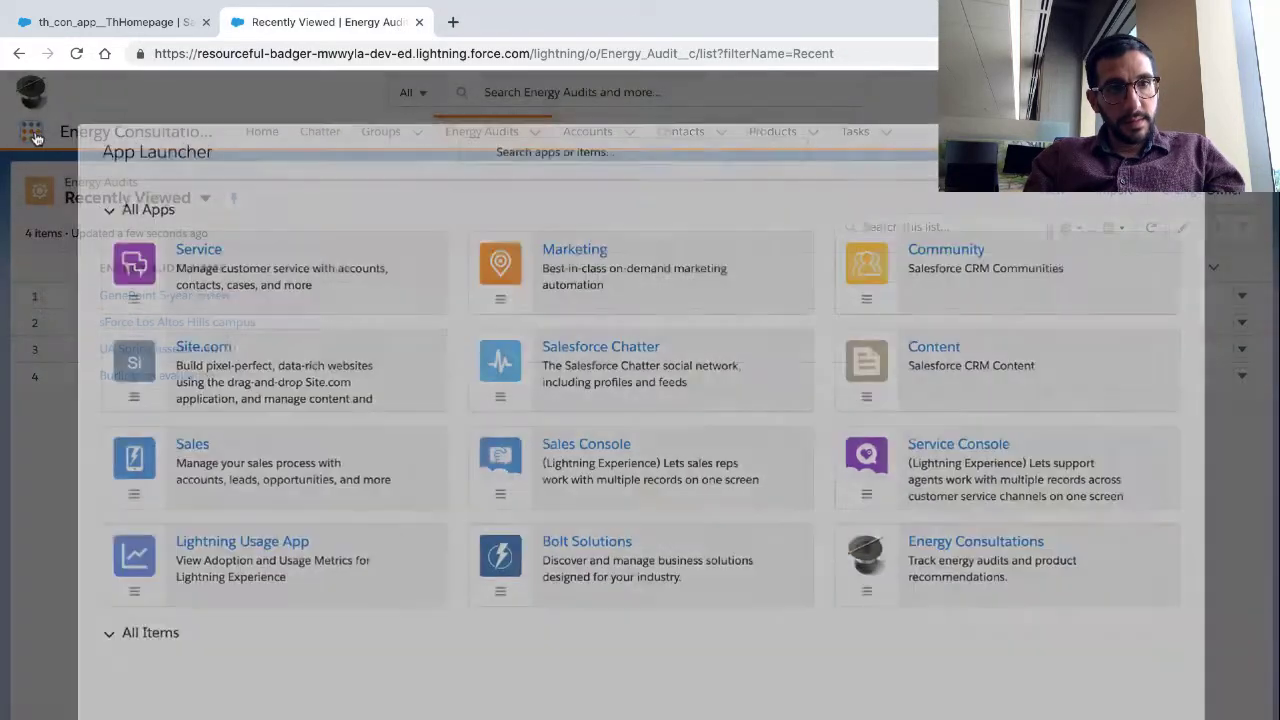
{"action": "type", "text": "energy"}
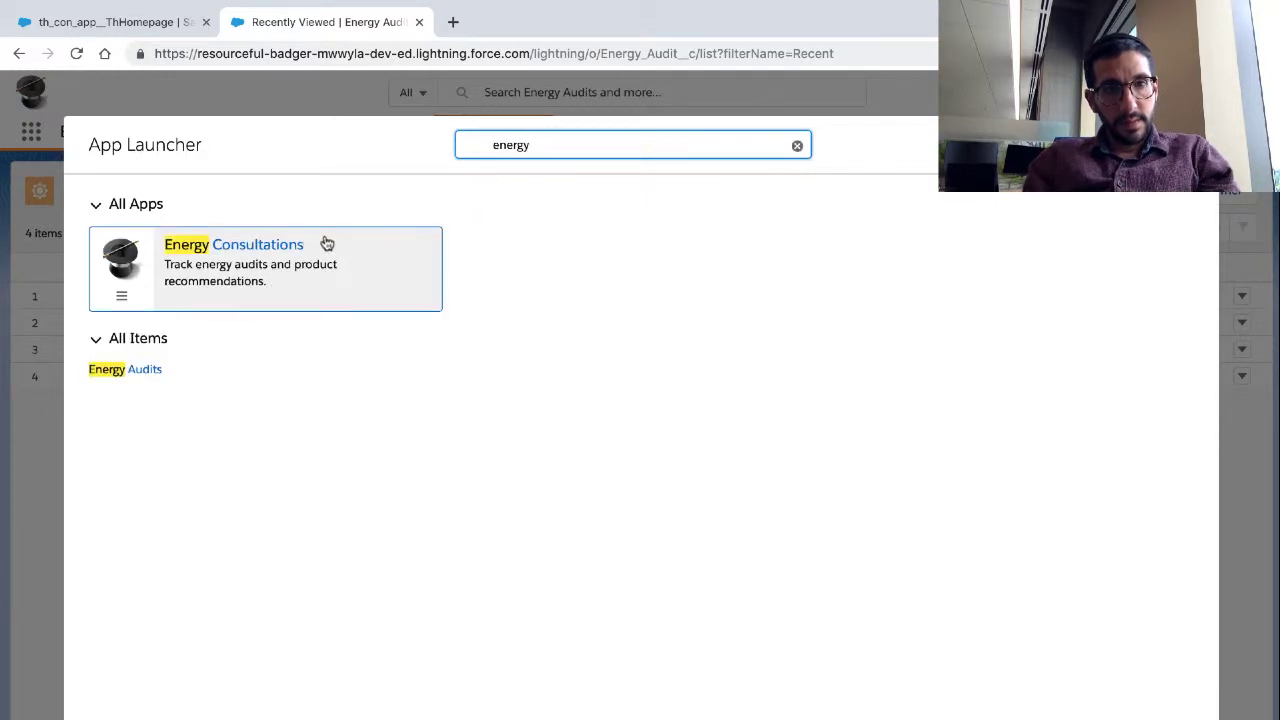
{"action": "left_click_drag", "start_coordinate": [280, 246], "coordinate": [157, 381]}
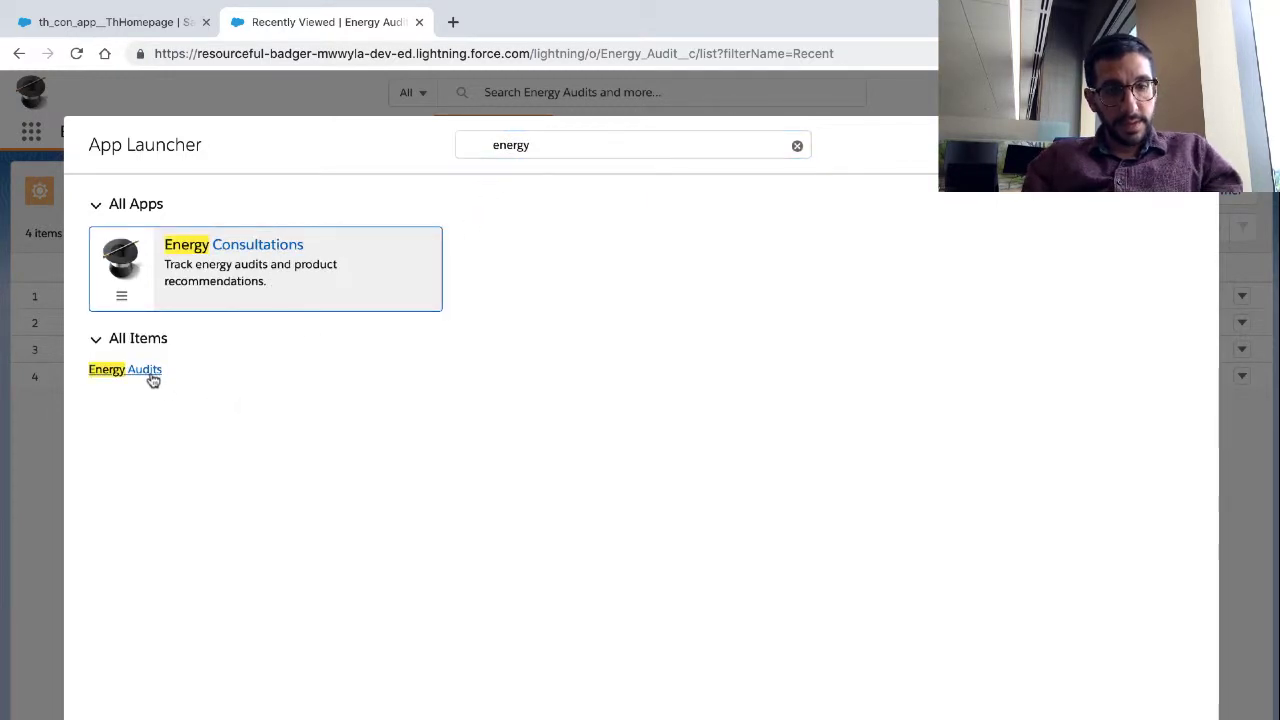
{"action": "right_click", "coordinate": [152, 374]}
{"action": "left_click", "coordinate": [184, 386]}
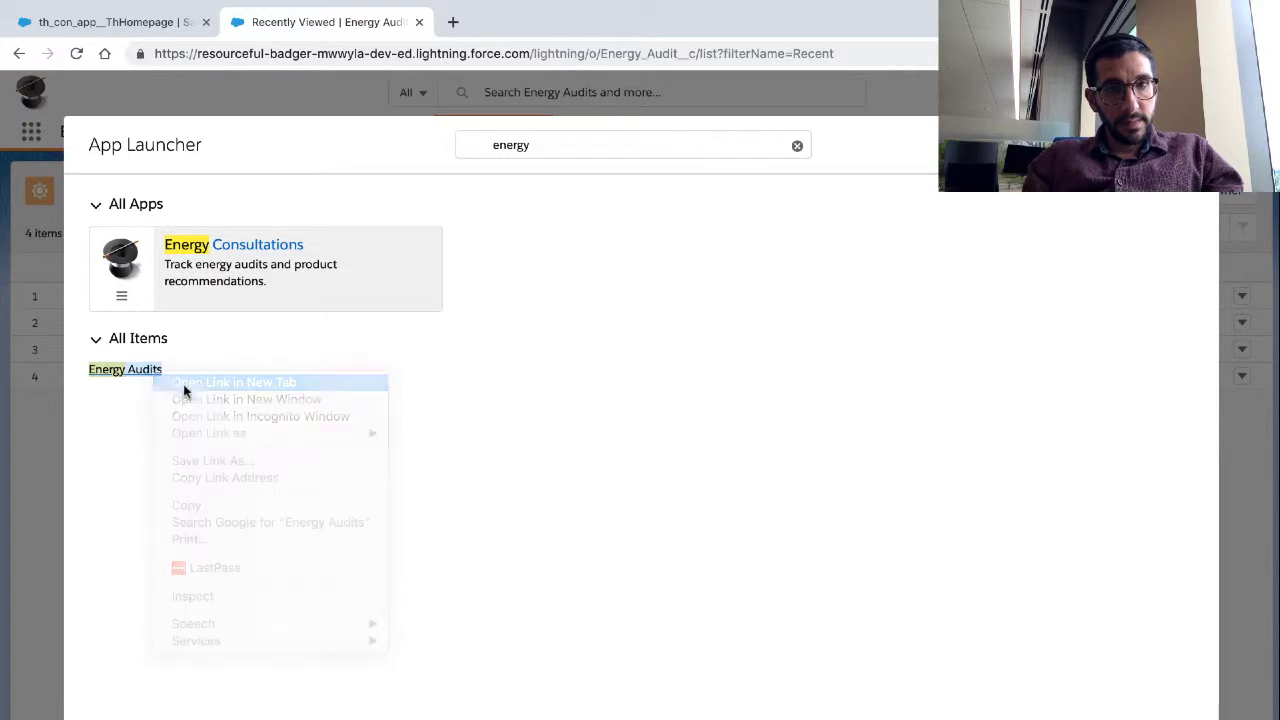
{"action": "left_click", "coordinate": [278, 248]}
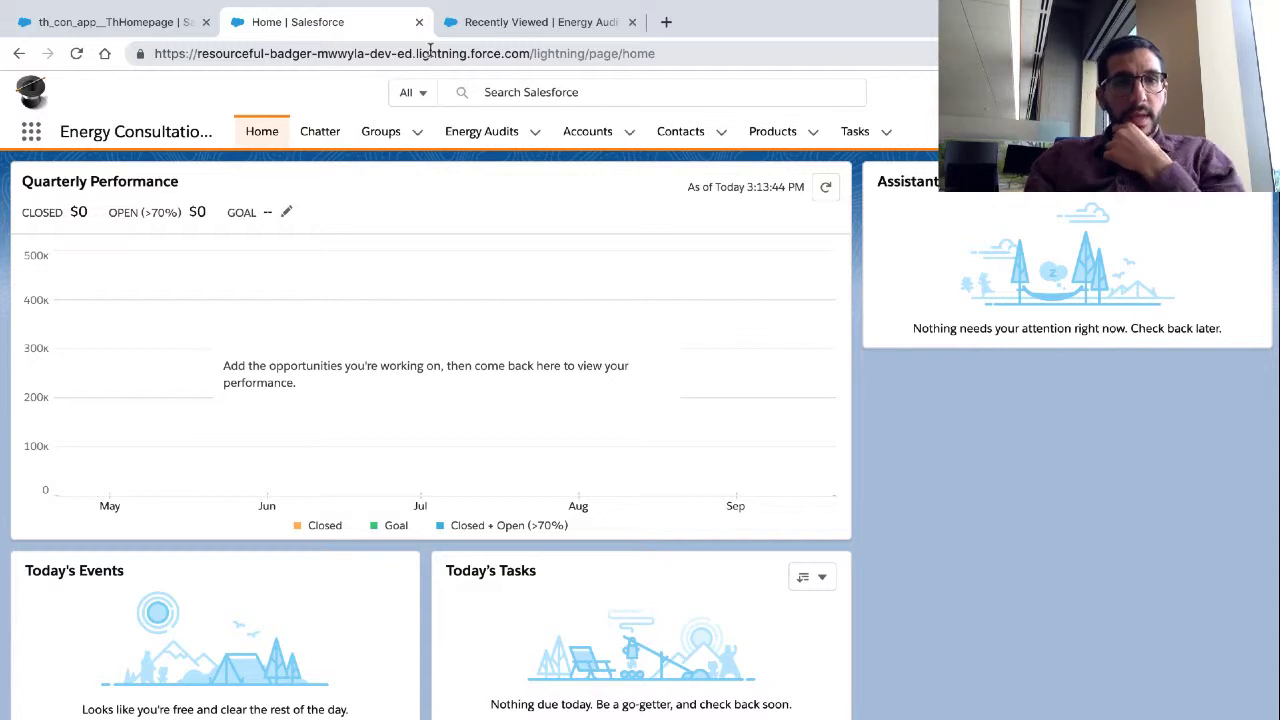
- Compare the Energy Consultations app's Home and Energy Audits pages with the Energy Audits list in the other browser tab
{"action": "scroll", "coordinate": [423, 297], "scroll_direction": "down", "scroll_amount": 1}
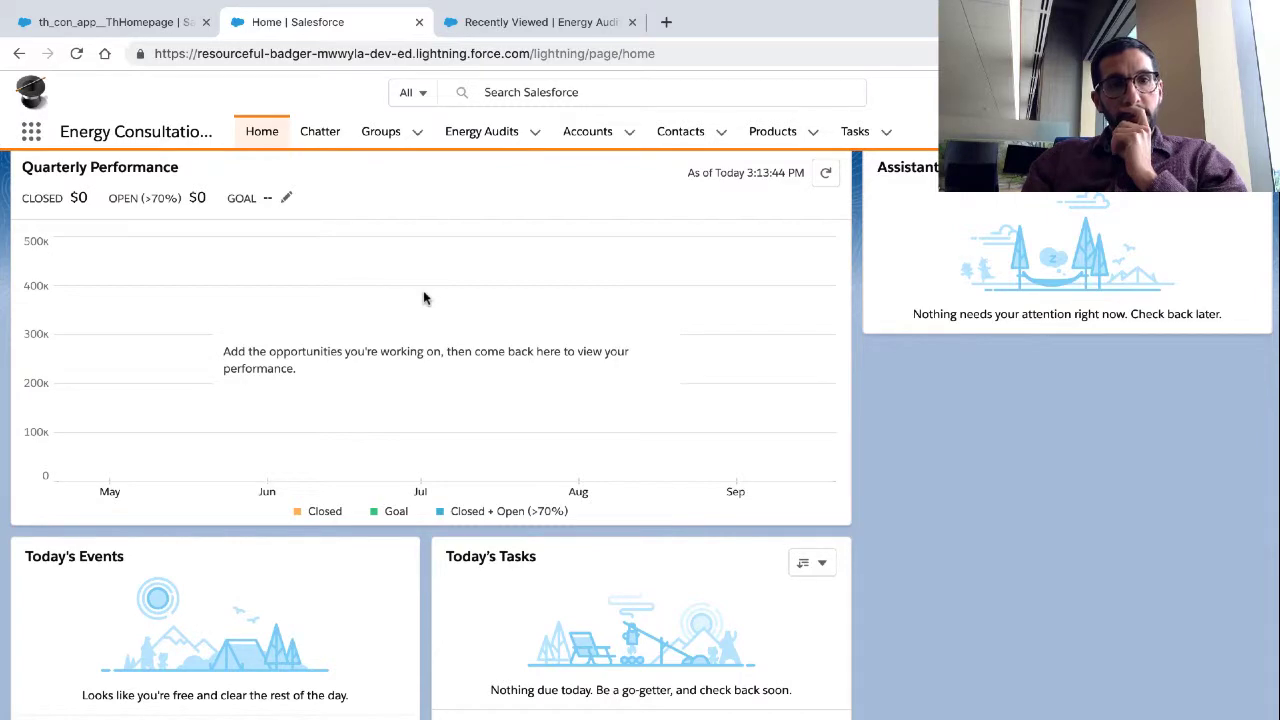
{"action": "scroll", "coordinate": [423, 297], "scroll_direction": "up", "scroll_amount": 1}
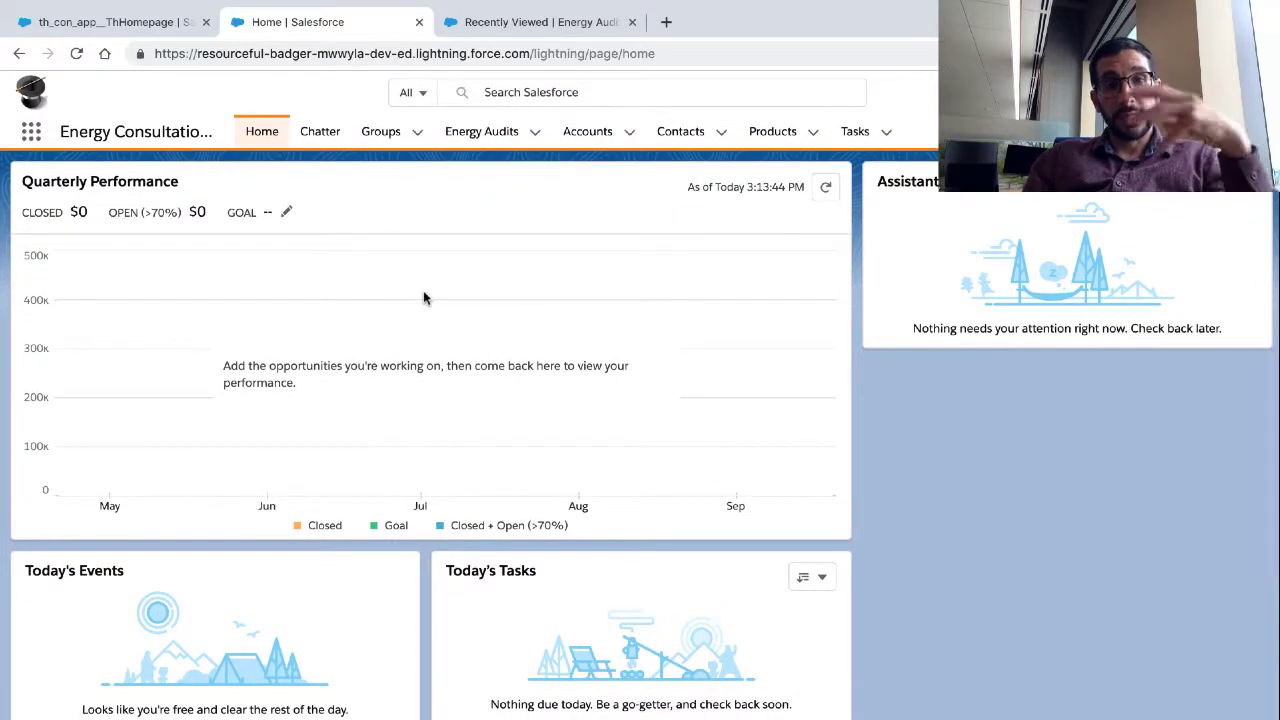
{"action": "left_click", "coordinate": [492, 136]}
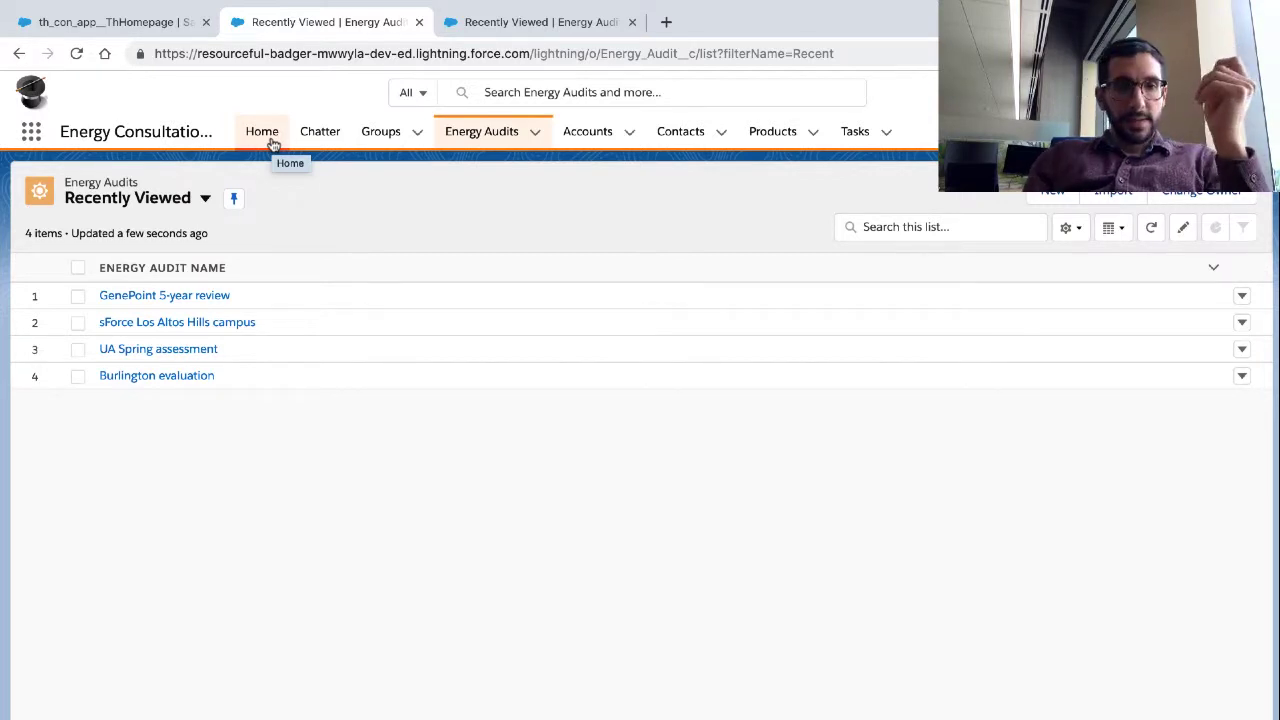
{"action": "left_click", "coordinate": [272, 144]}
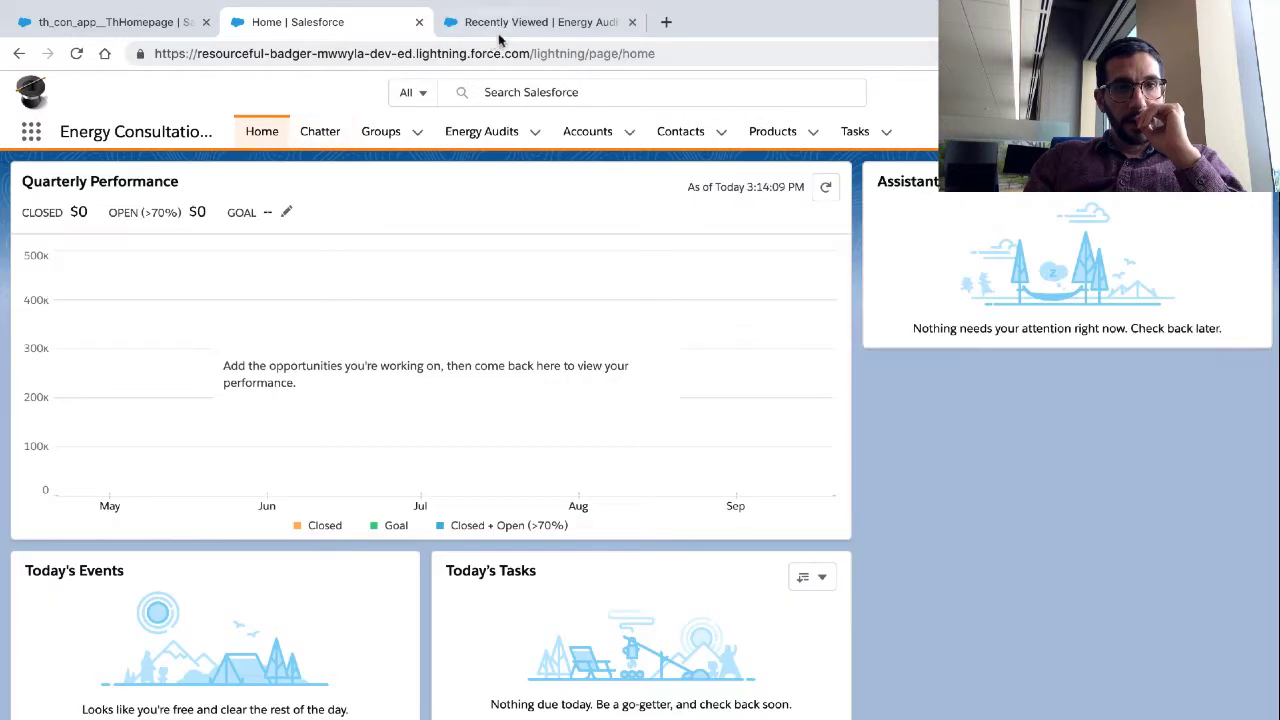
{"action": "left_click", "coordinate": [503, 28]}
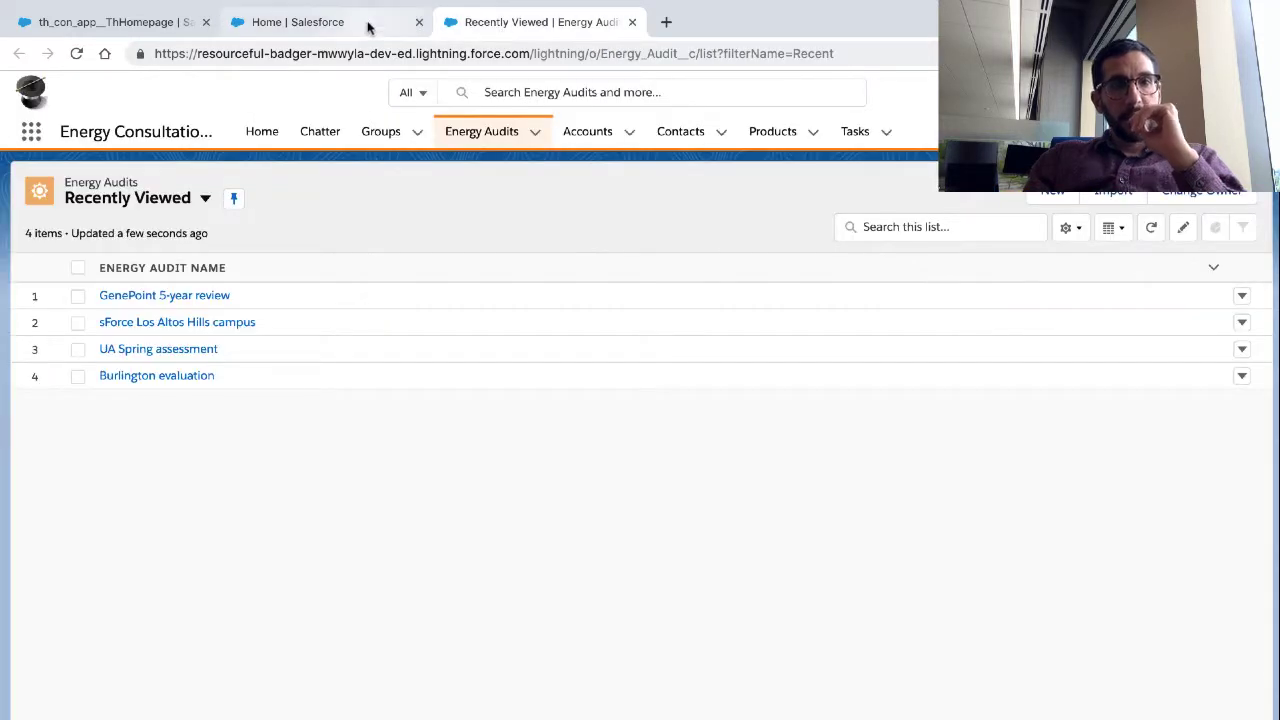
{"action": "left_click", "coordinate": [366, 27]}
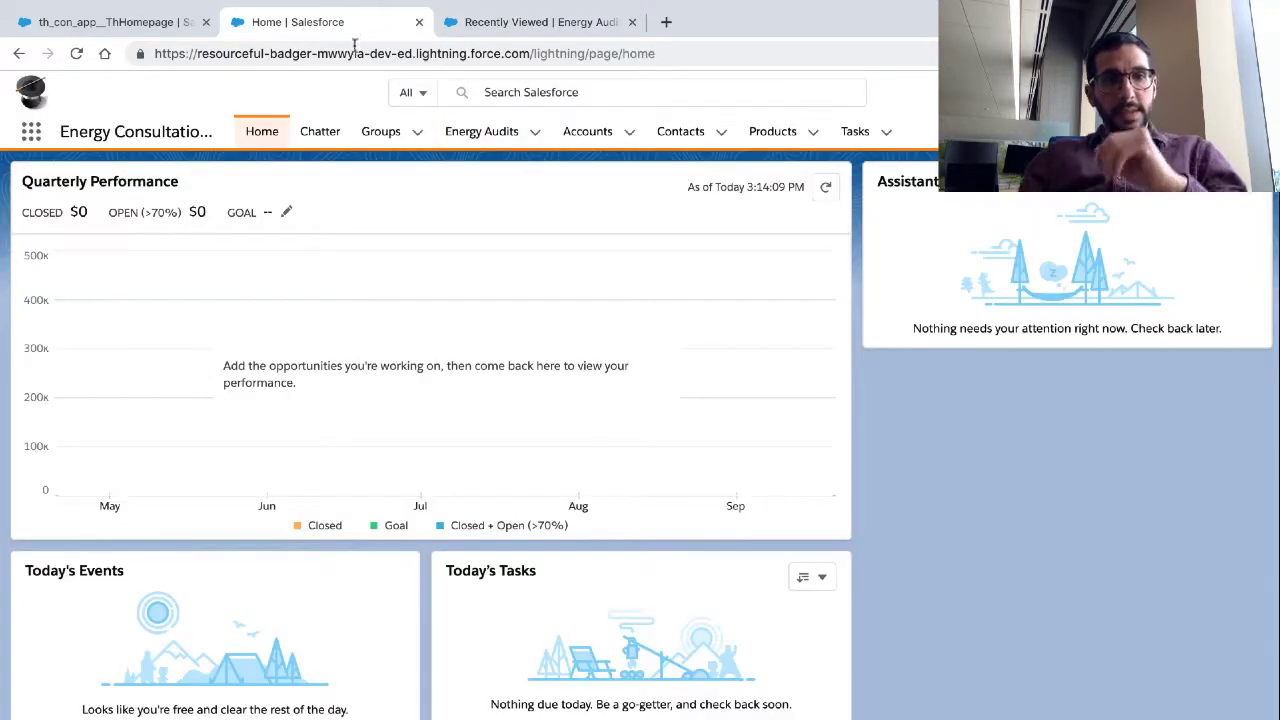
- Search the App Launcher for energy, compare the app and item entries, and view the available list views for Energy Audits
{"action": "left_click", "coordinate": [32, 134]}
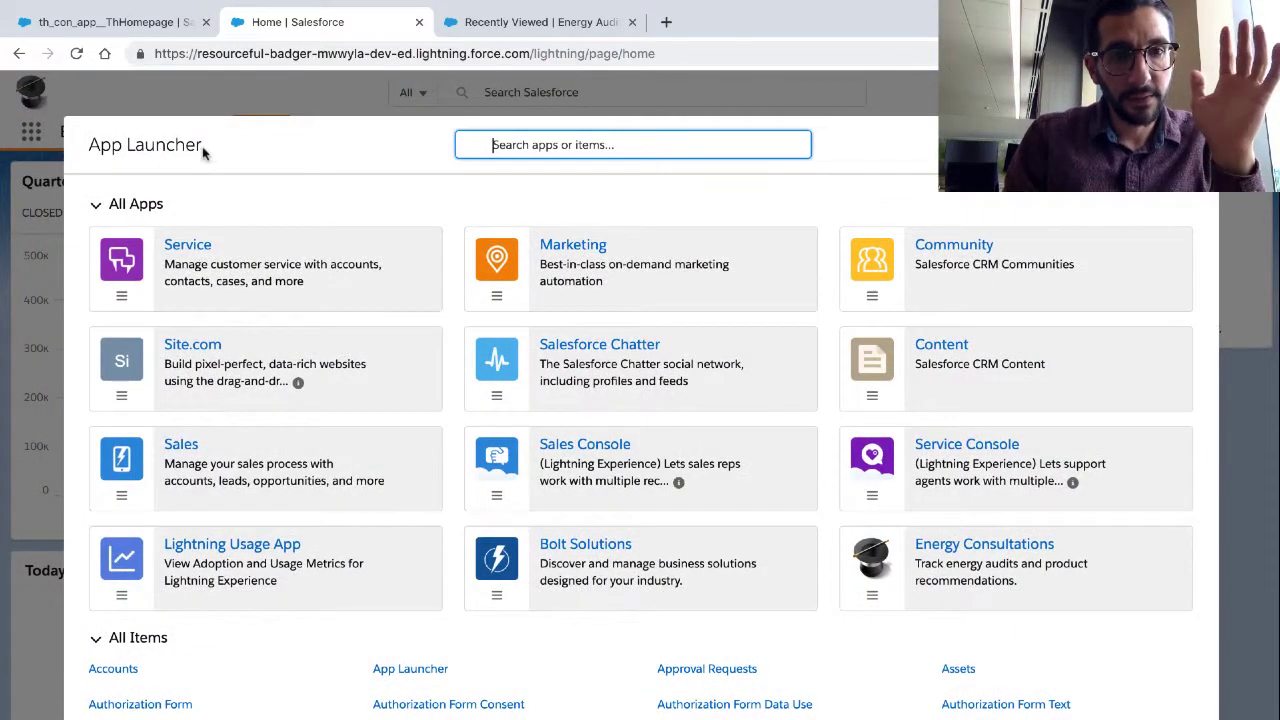
{"action": "type", "text": "energy"}
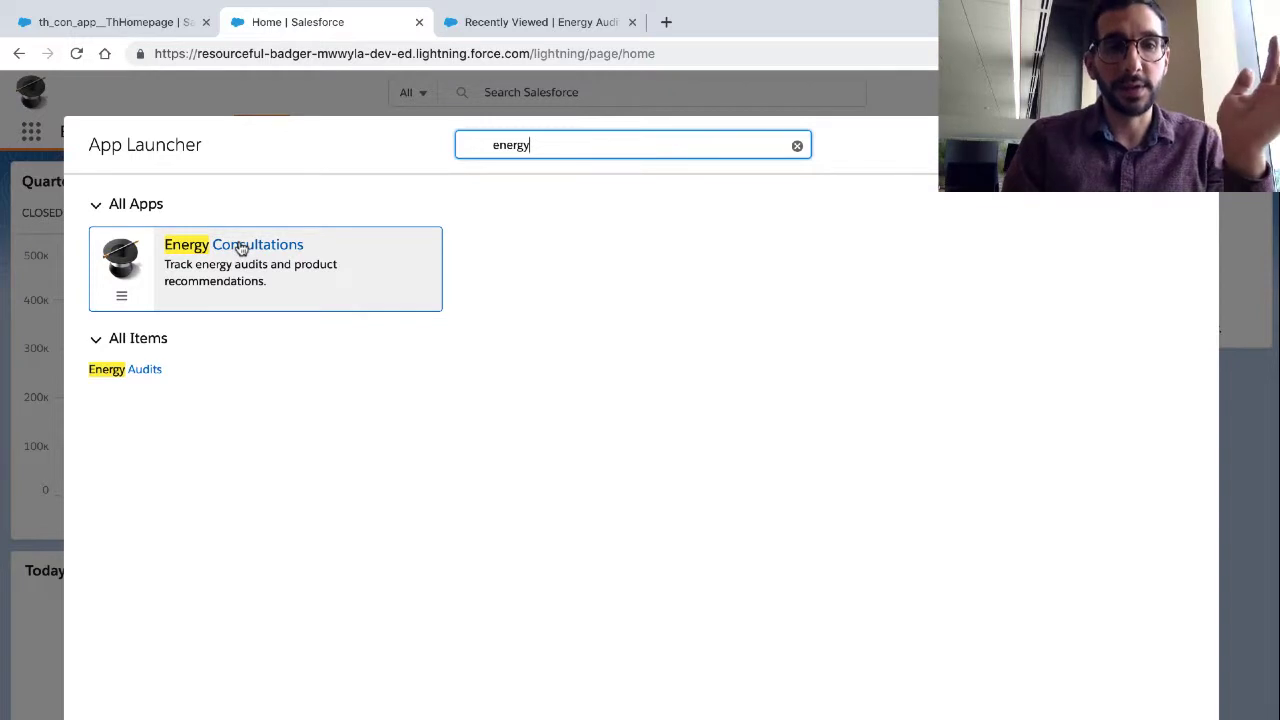
{"action": "left_click", "coordinate": [150, 372]}
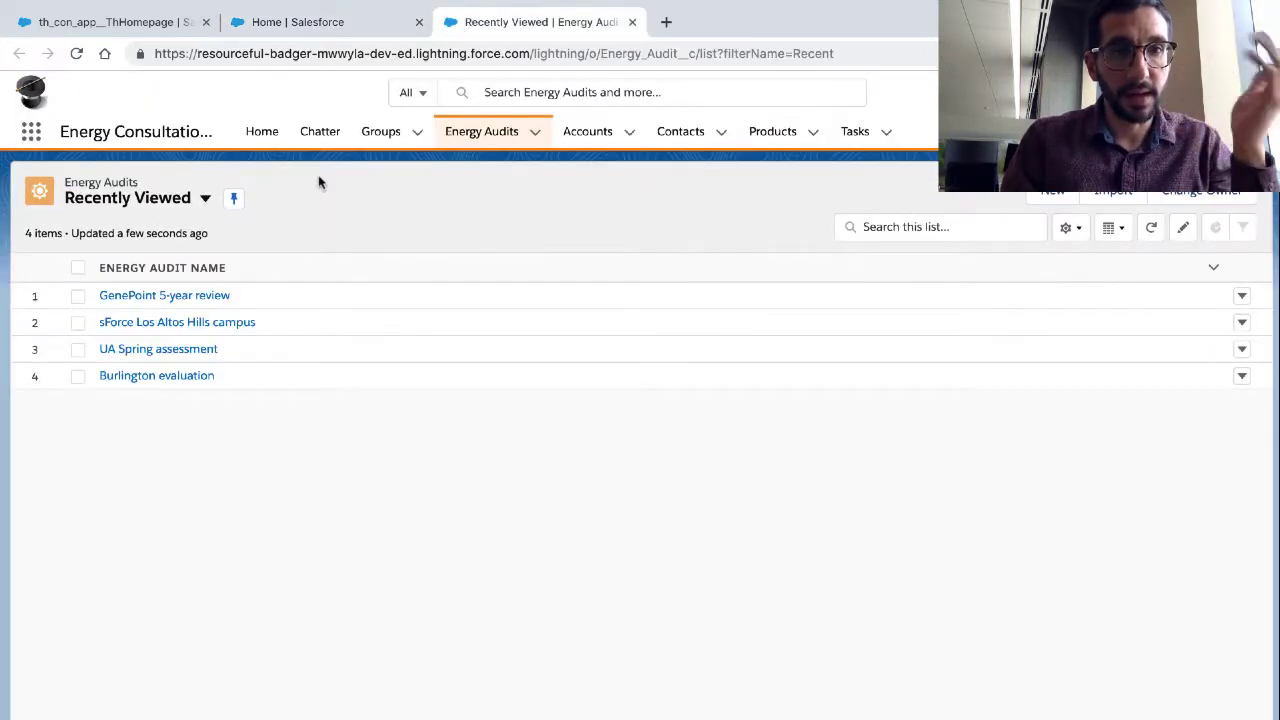
{"action": "left_click", "coordinate": [205, 198]}
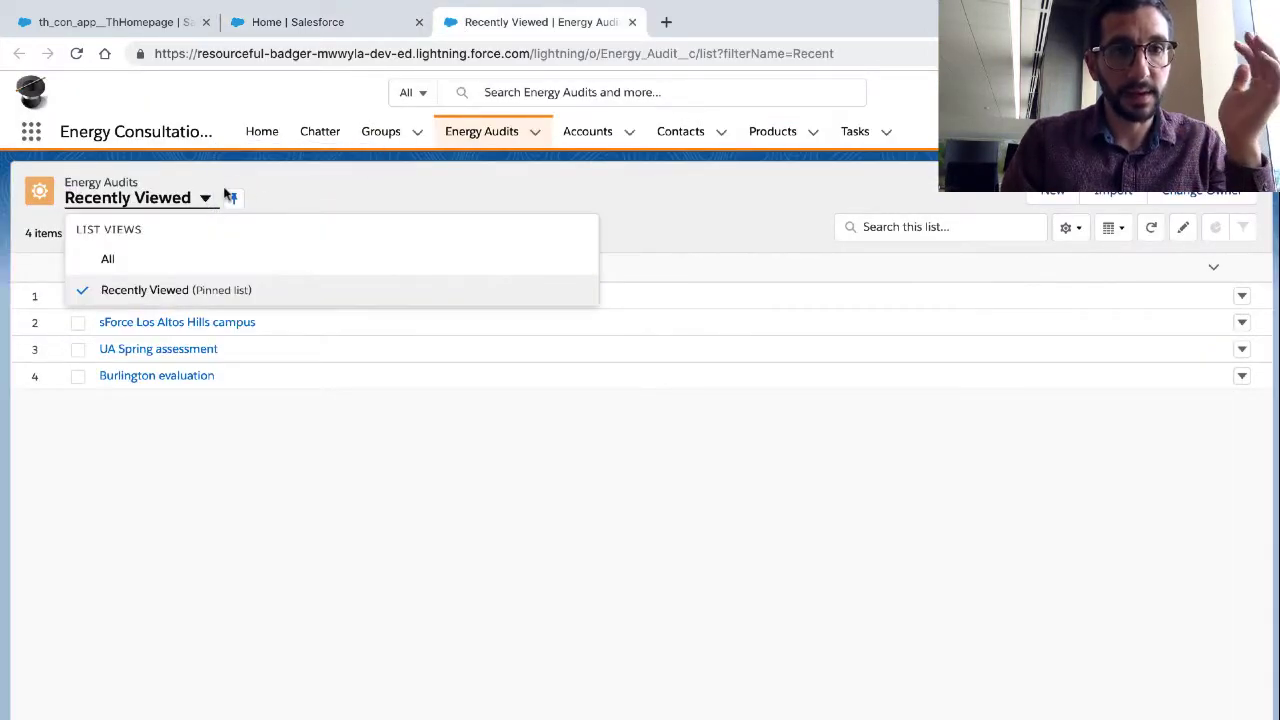
{"action": "left_click", "coordinate": [300, 193]}
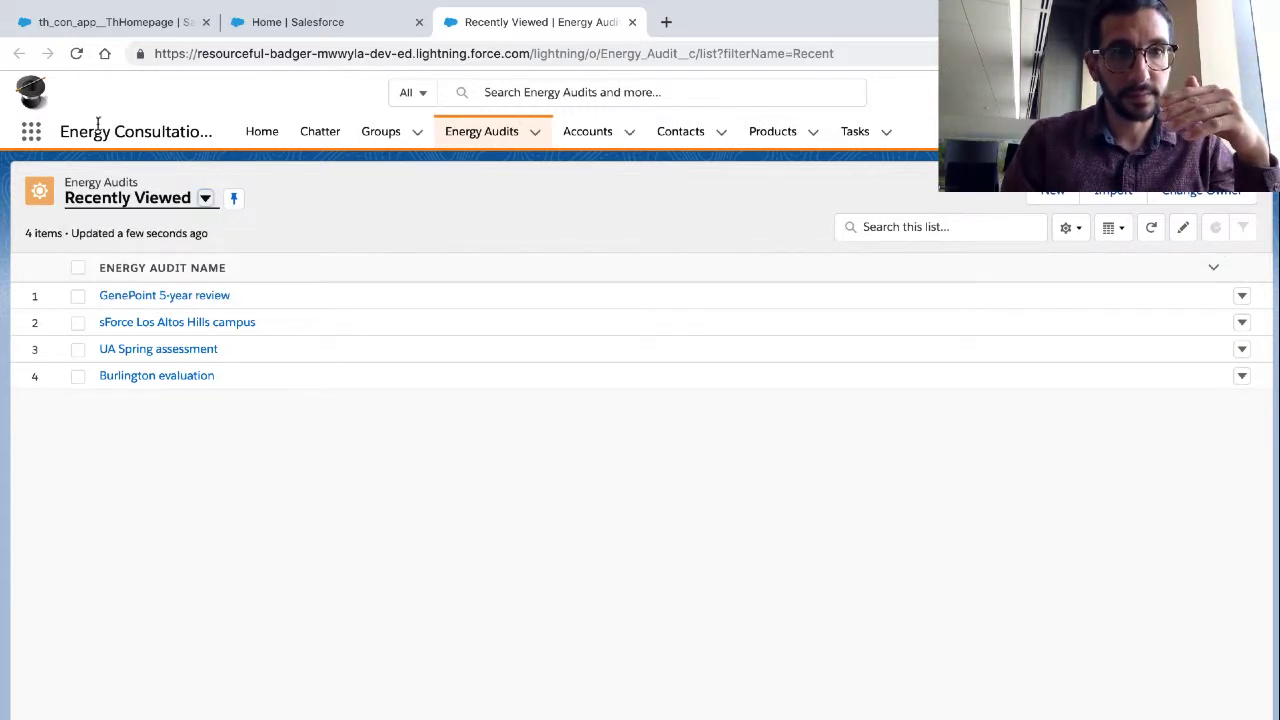
- Open the Home page from the Energy Audits list and look over its dashboard cards
{"action": "left_click", "coordinate": [263, 134]}
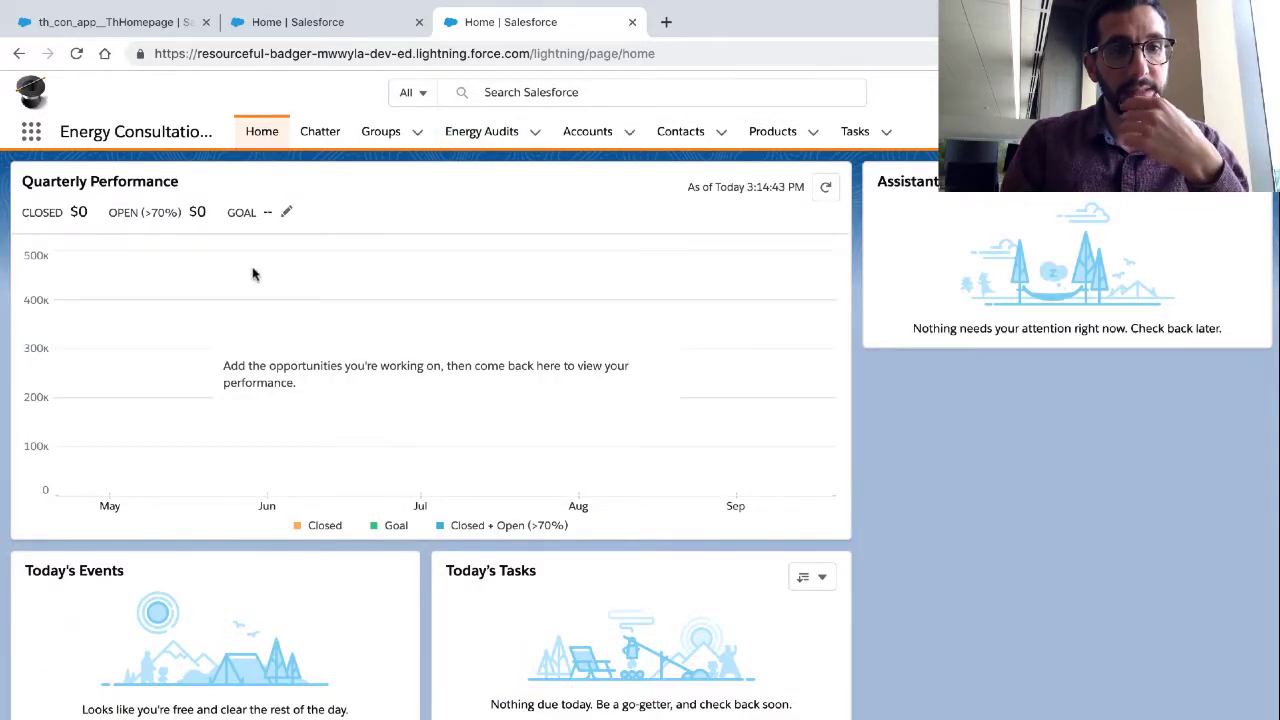
{"action": "scroll", "coordinate": [253, 274], "scroll_direction": "down", "scroll_amount": 3}
{"action": "scroll", "coordinate": [255, 272], "scroll_direction": "up", "scroll_amount": 3}
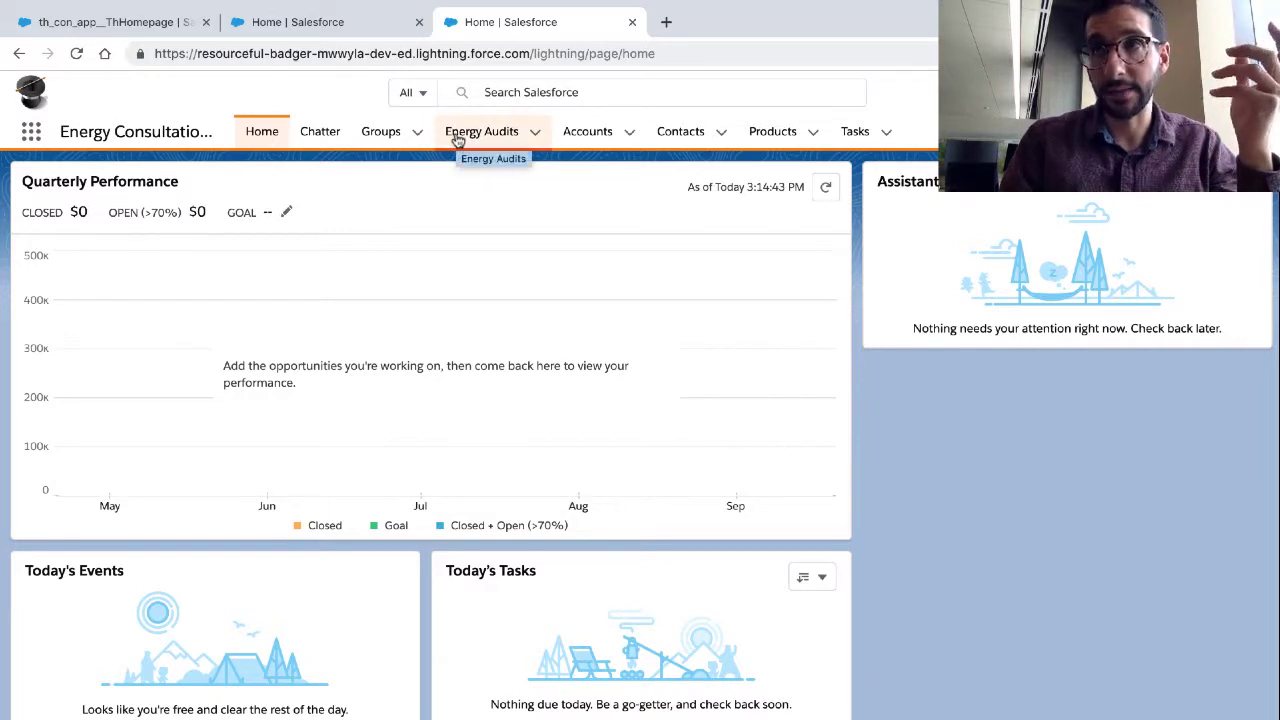
- Switch to Trailhead and reread the Create a Compact Layout instructions and the GenePoint 5-year review example
{"action": "key", "text": "ctrl+Left"}
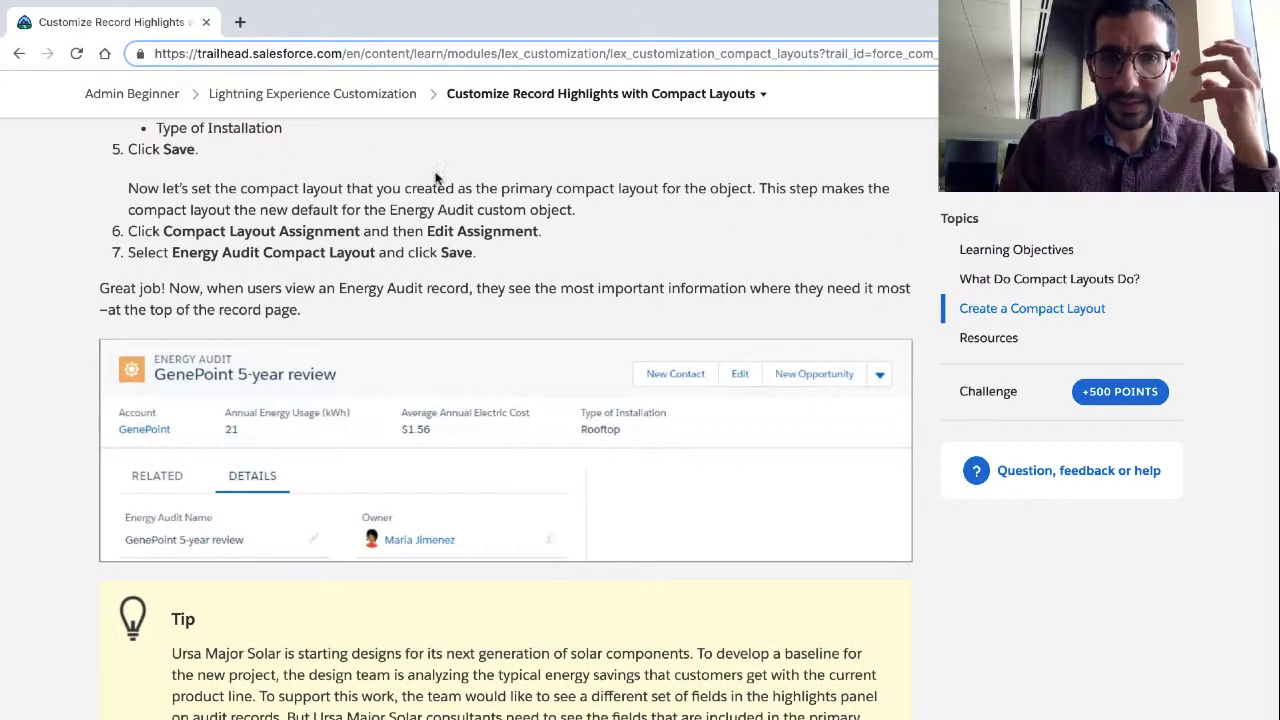
{"action": "scroll", "coordinate": [435, 183], "scroll_direction": "down", "scroll_amount": 1}
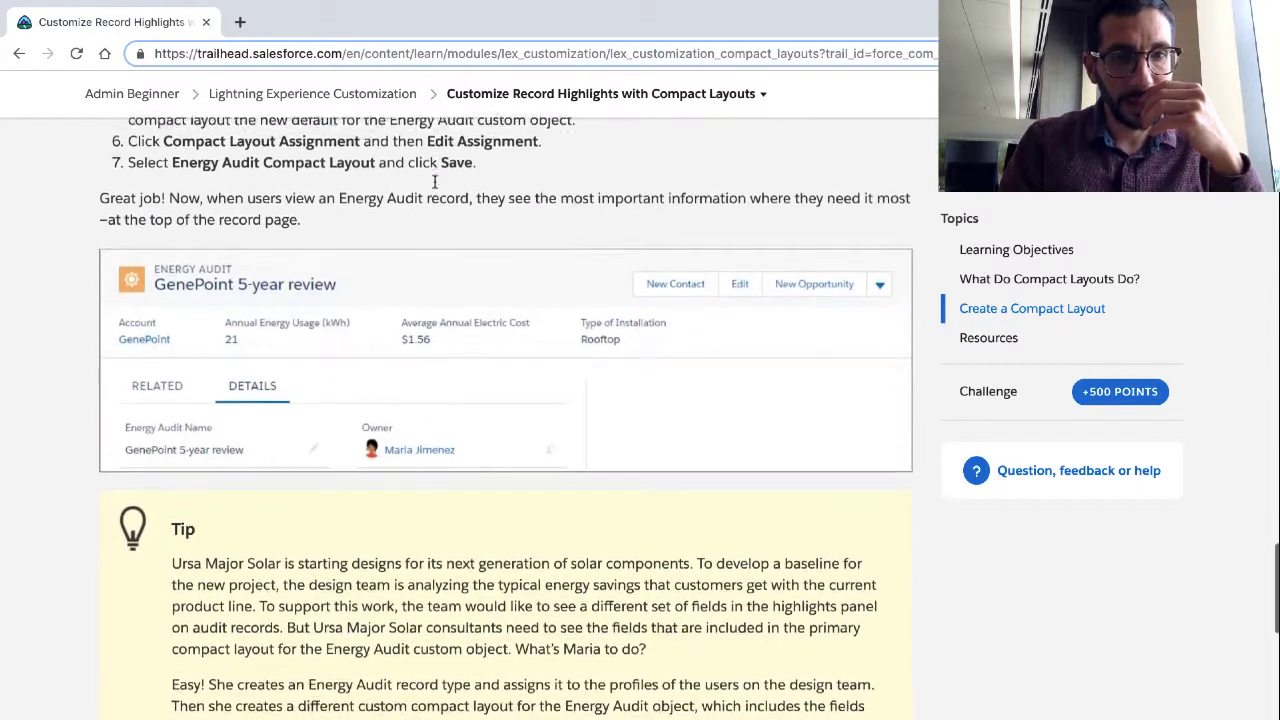
{"action": "scroll", "coordinate": [435, 185], "scroll_direction": "up", "scroll_amount": 1}
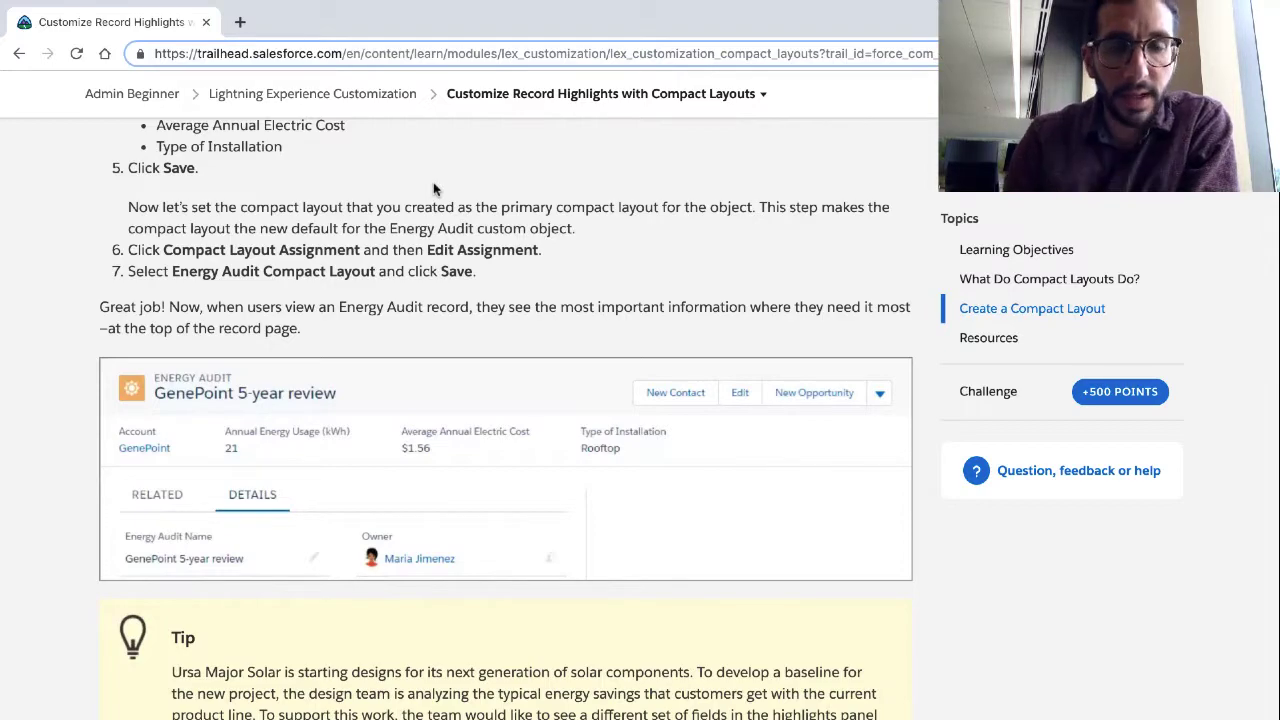
{"action": "scroll", "coordinate": [433, 188], "scroll_direction": "up", "scroll_amount": 4}
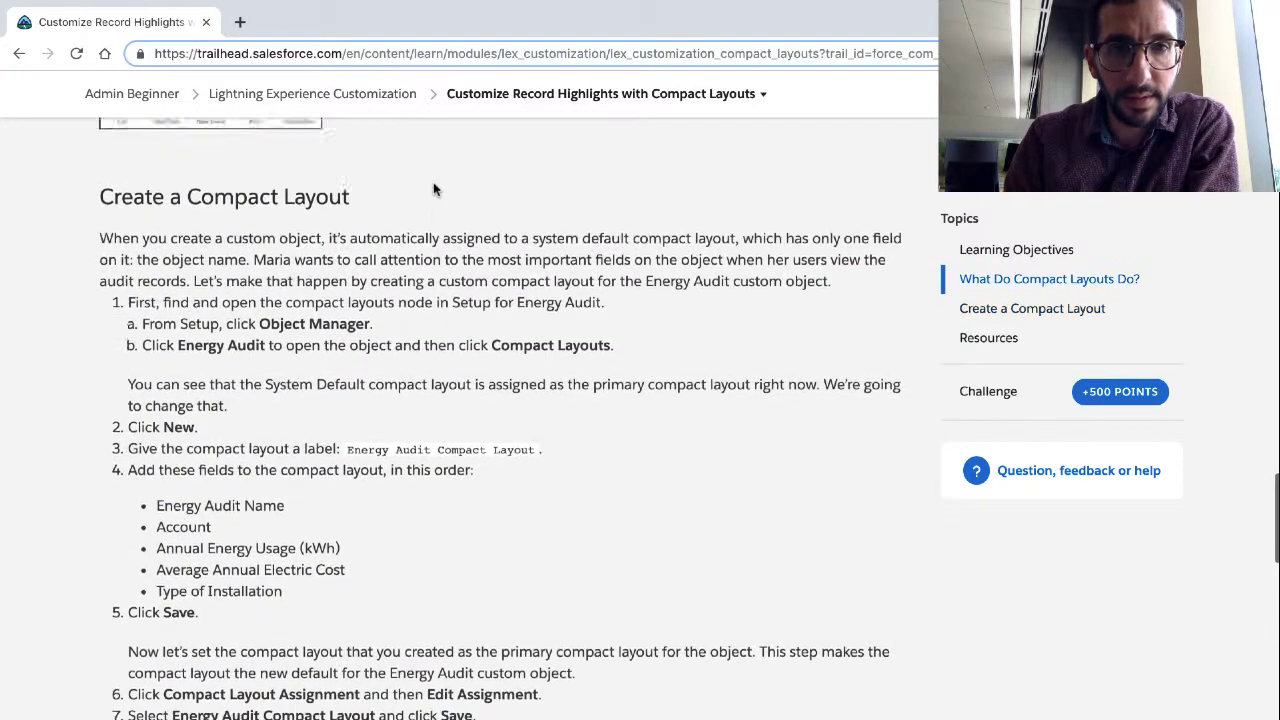
{"action": "scroll", "coordinate": [433, 188], "scroll_direction": "down", "scroll_amount": 1}
- Switch back to Salesforce and compare the App Launcher's energy entries with the Energy Consultations Home page in the other browser tab
{"action": "key", "text": "ctrl+Right"}
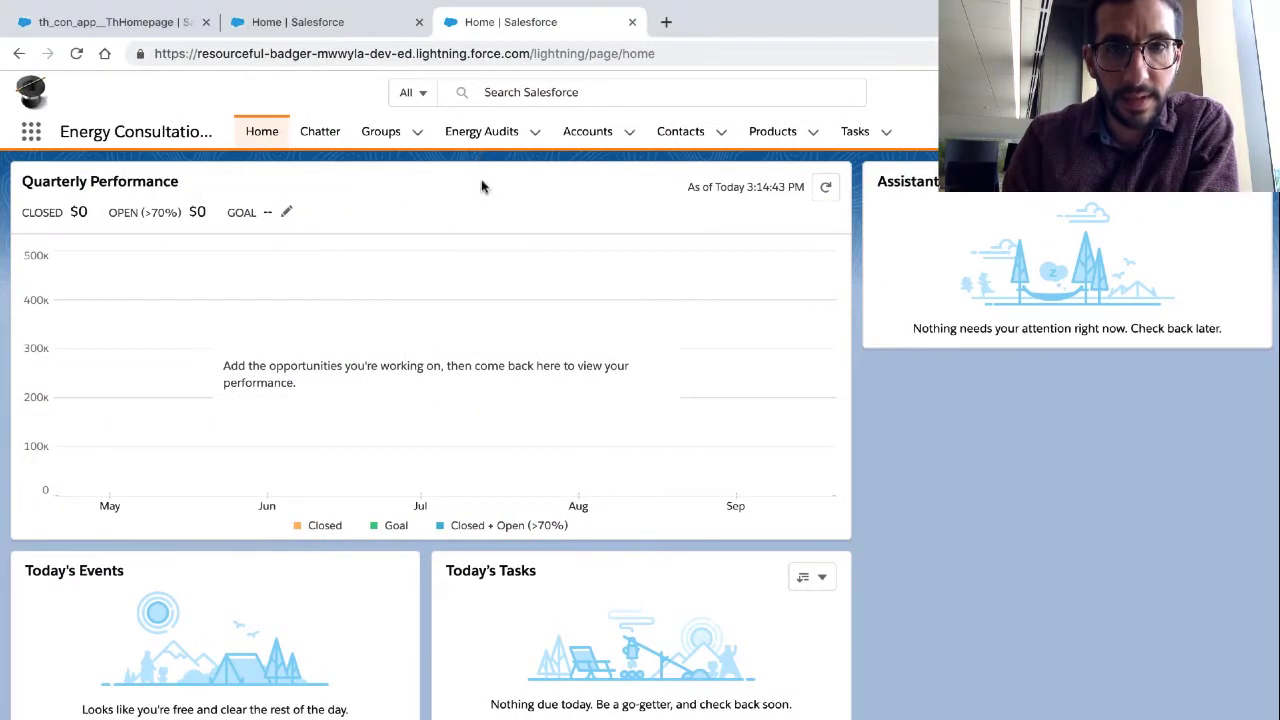
{"action": "left_click", "coordinate": [360, 16]}
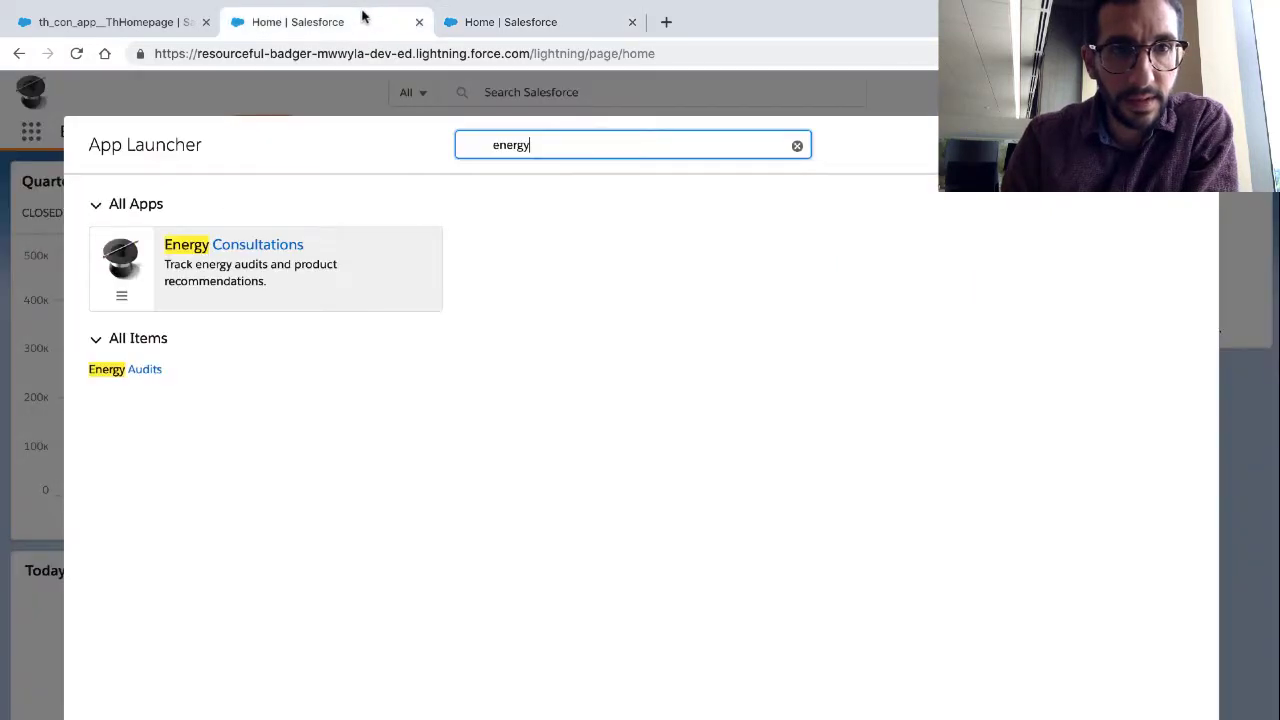
{"action": "left_click", "coordinate": [154, 343]}
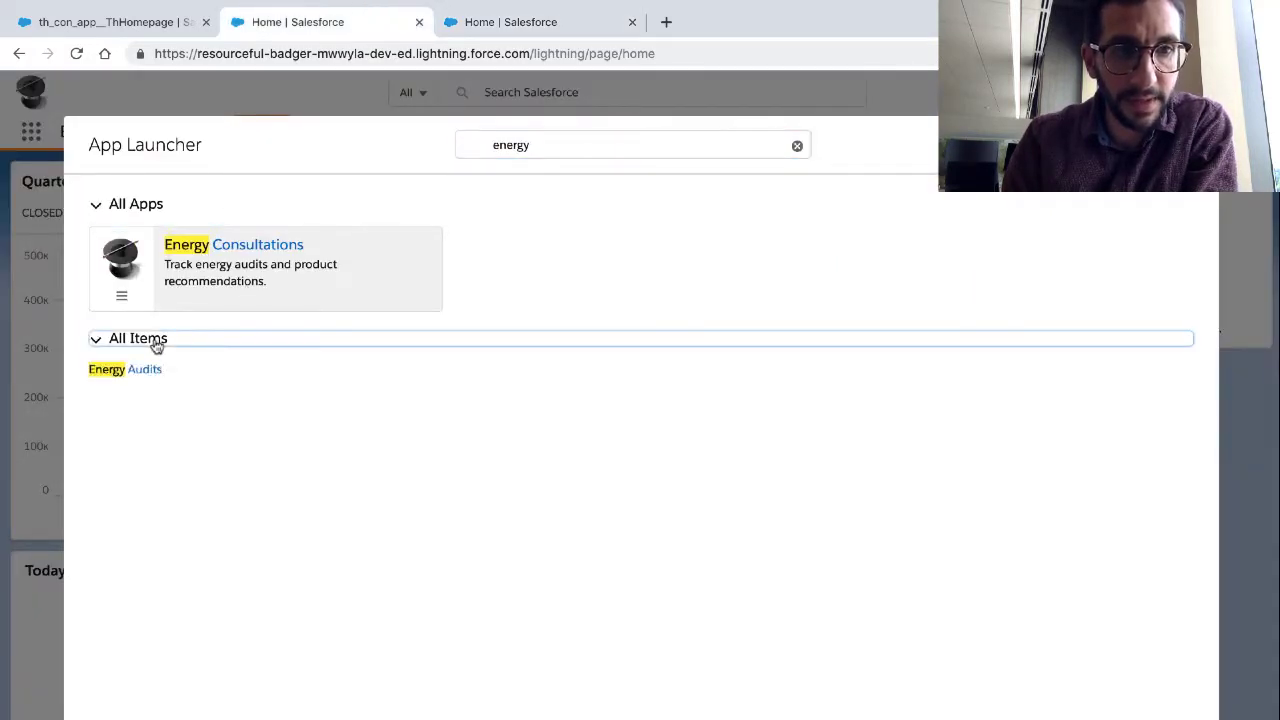
{"action": "left_click", "coordinate": [489, 28]}
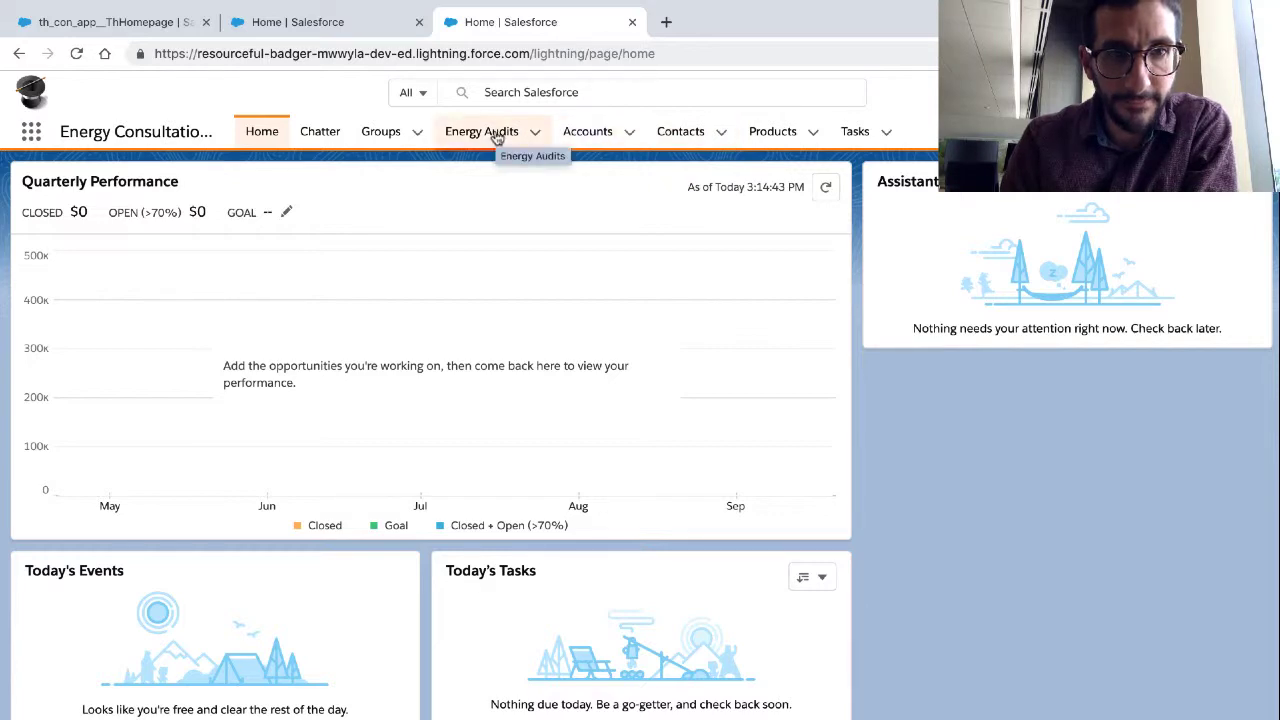
- Switch to Trailhead and read the tip about assigning a different compact layout to an Energy Audit record type
{"action": "key", "text": "ctrl+Left"}
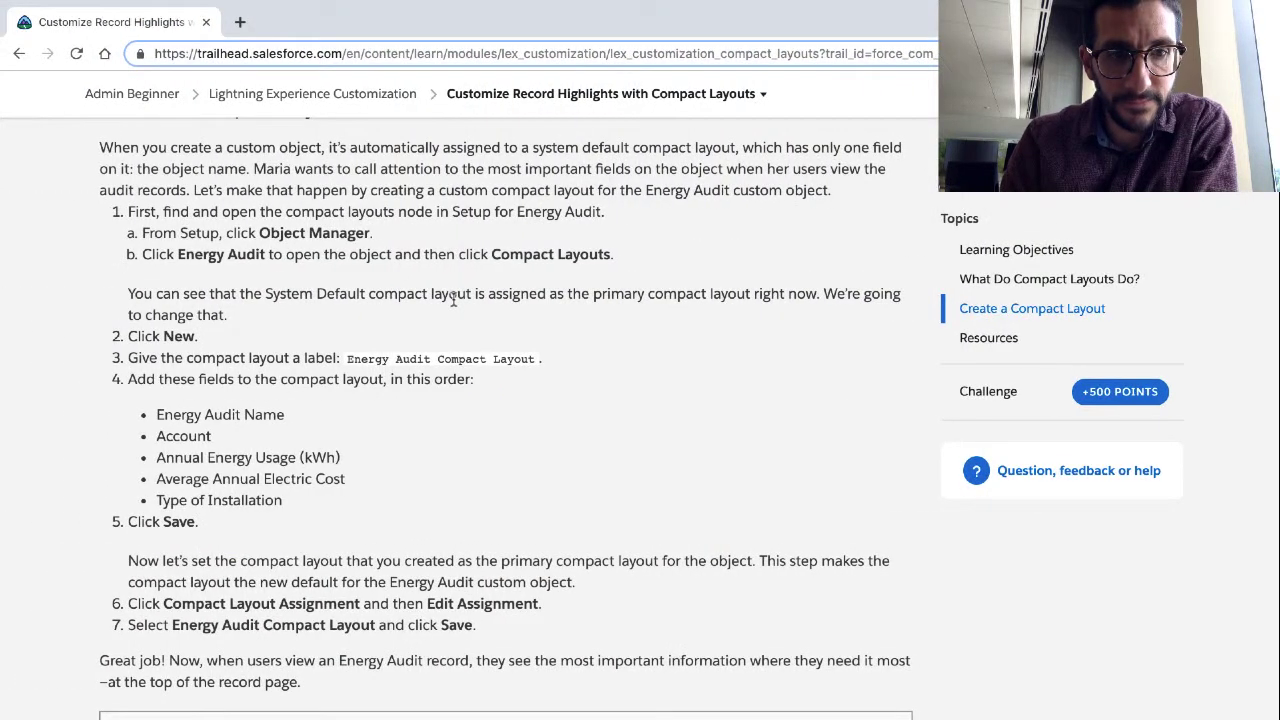
{"action": "scroll", "coordinate": [453, 305], "scroll_direction": "down", "scroll_amount": 3}
{"action": "scroll", "coordinate": [453, 305], "scroll_direction": "down", "scroll_amount": 5}
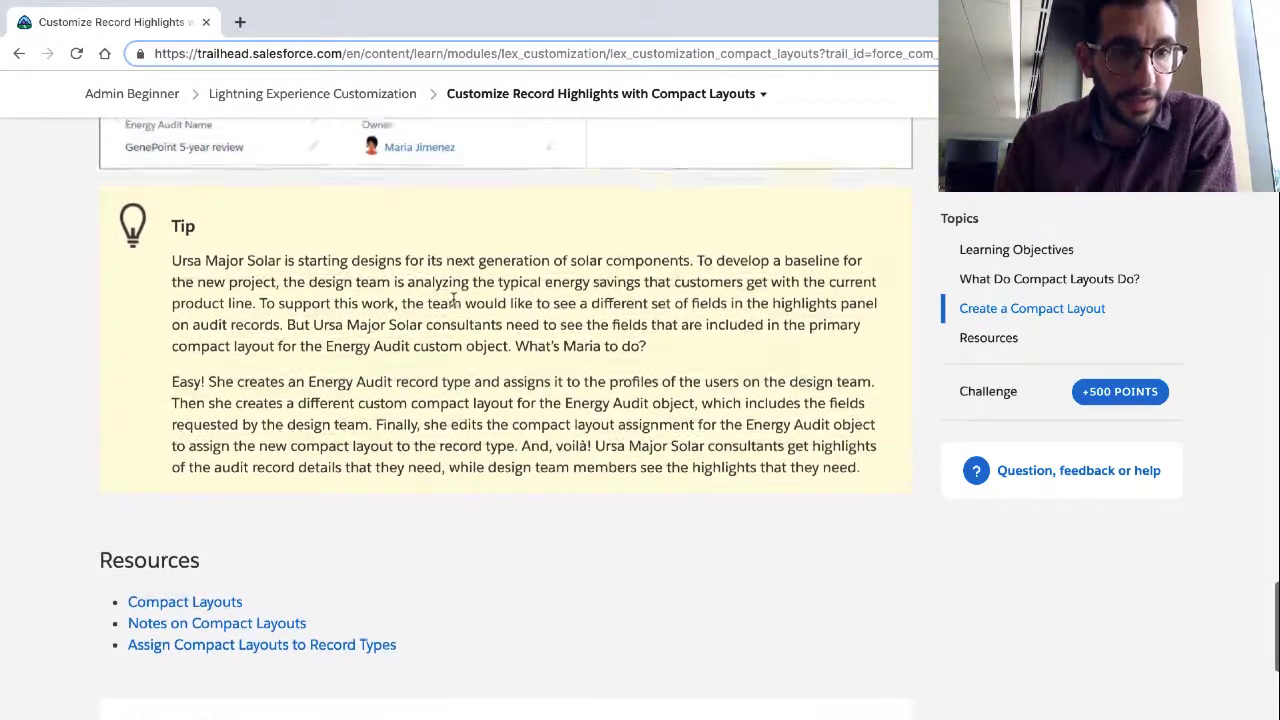
{"action": "triple_click", "coordinate": [424, 288]}
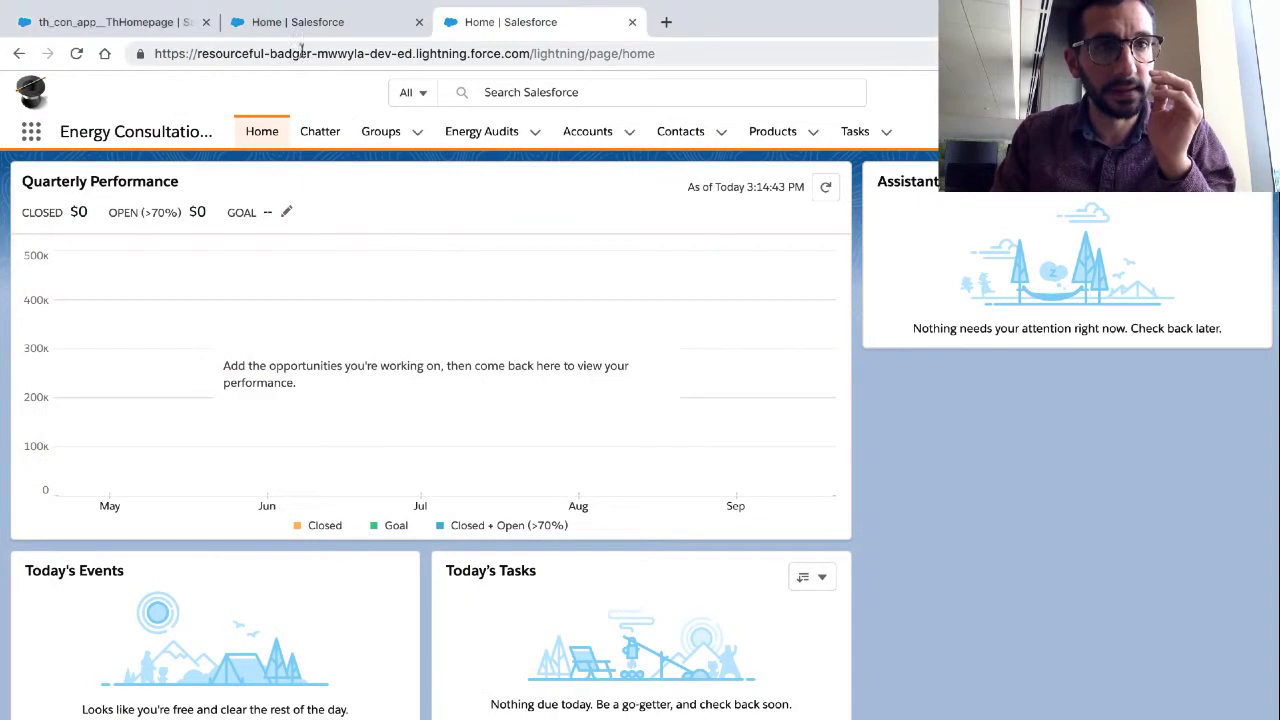
- Switch to Trailhead and read the rest of the record type tip and the hands-on challenge for a custom Opportunity compact layout
{"action": "left_click", "coordinate": [315, 24]}
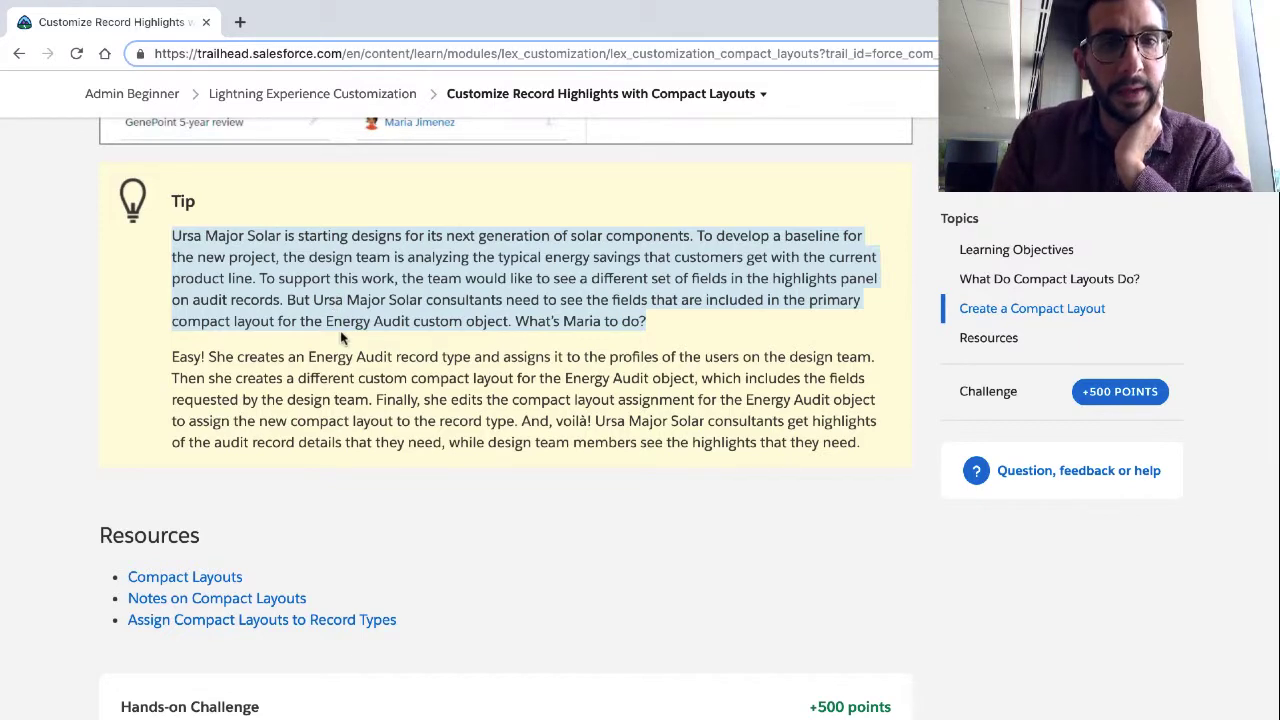
{"action": "scroll", "coordinate": [340, 335], "scroll_direction": "down", "scroll_amount": 3}
{"action": "triple_click", "coordinate": [330, 213]}
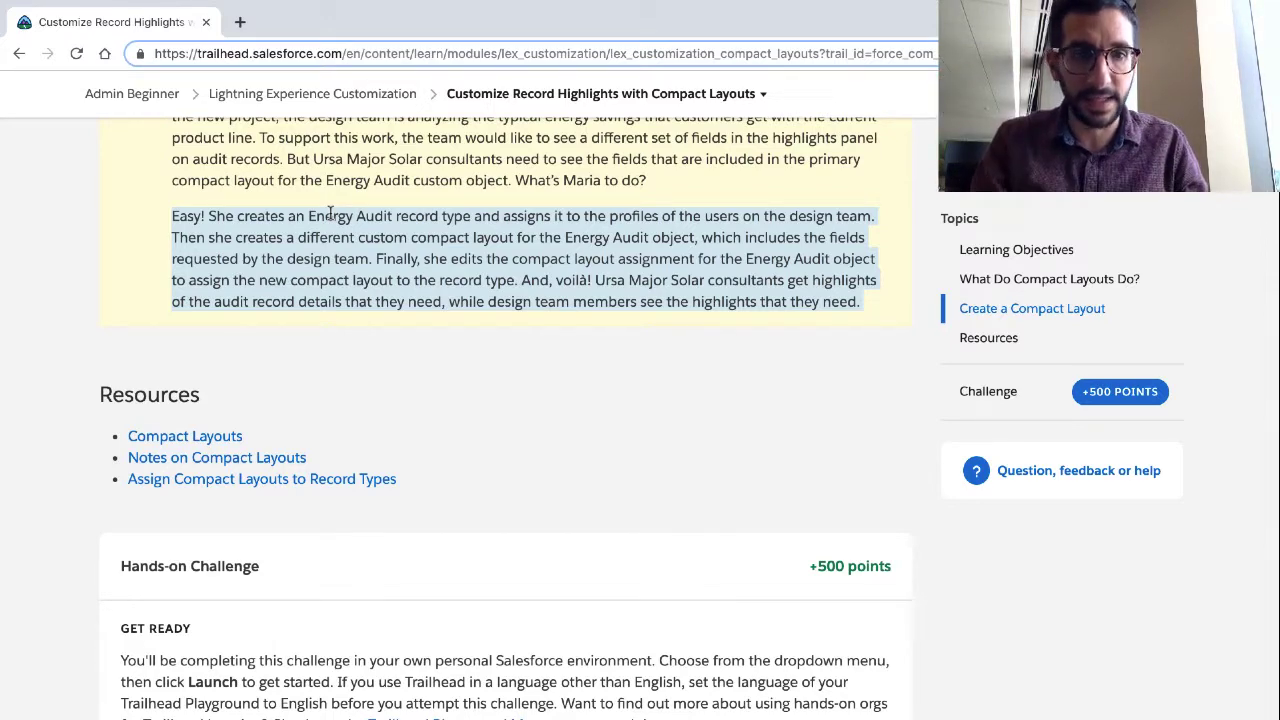
{"action": "scroll", "coordinate": [330, 214], "scroll_direction": "down", "scroll_amount": 4}
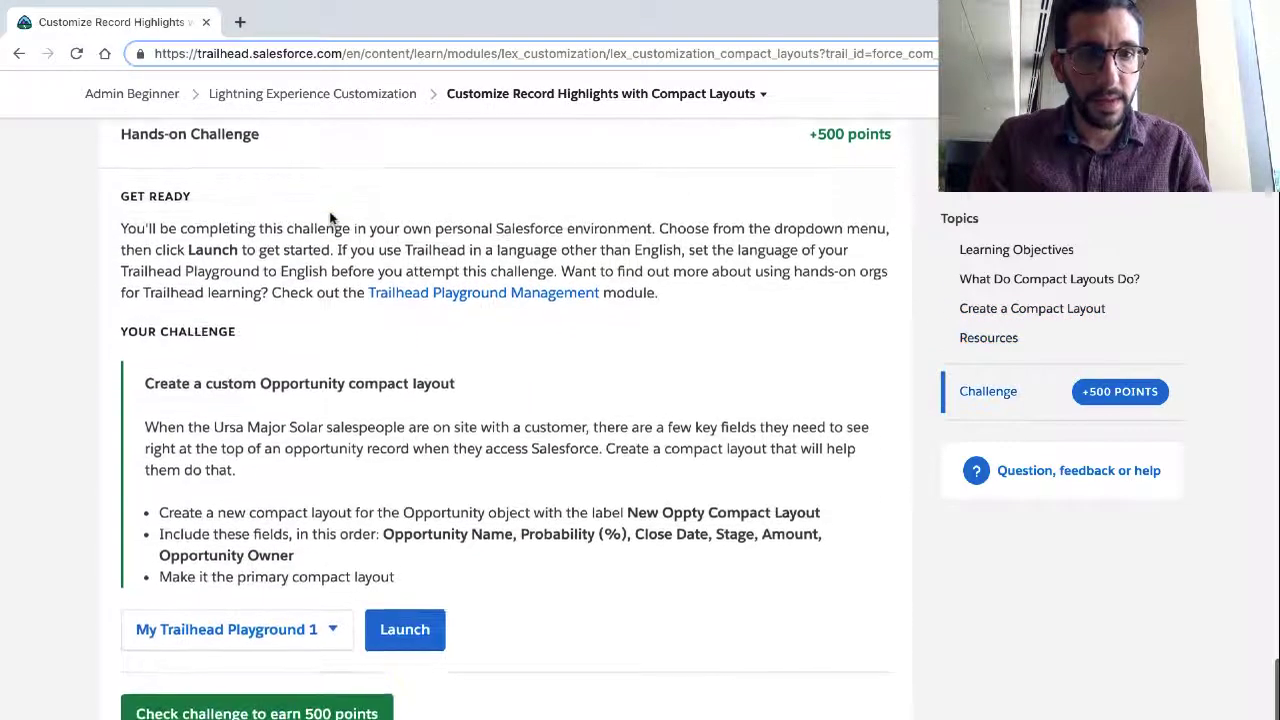
{"action": "scroll", "coordinate": [330, 214], "scroll_direction": "down", "scroll_amount": 1}
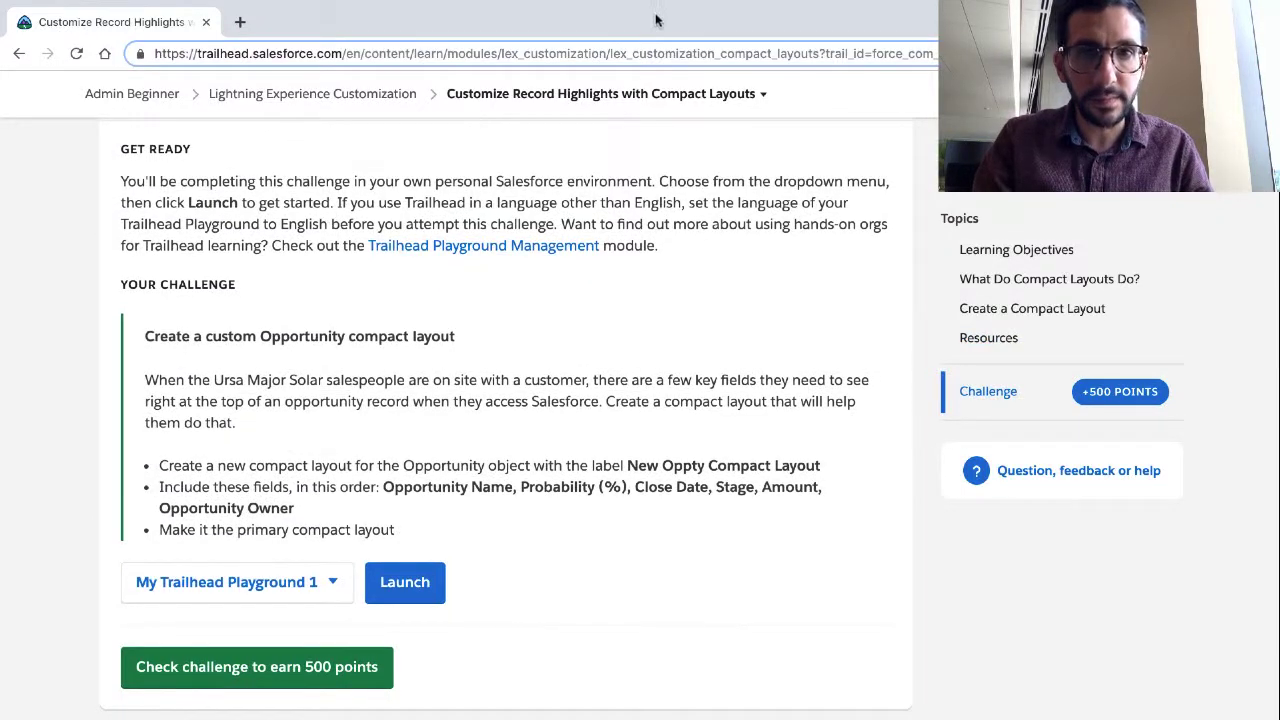
{"action": "left_click", "coordinate": [814, 10]}
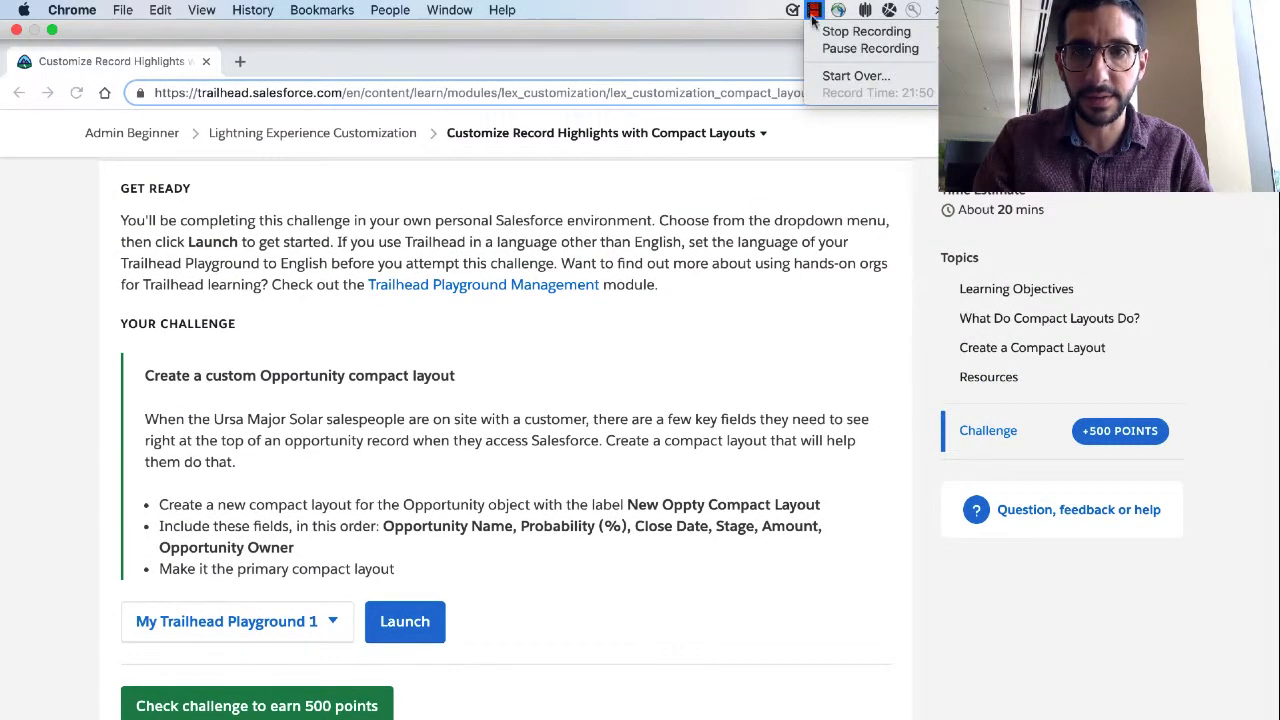
{"action": "left_click", "coordinate": [830, 48]}
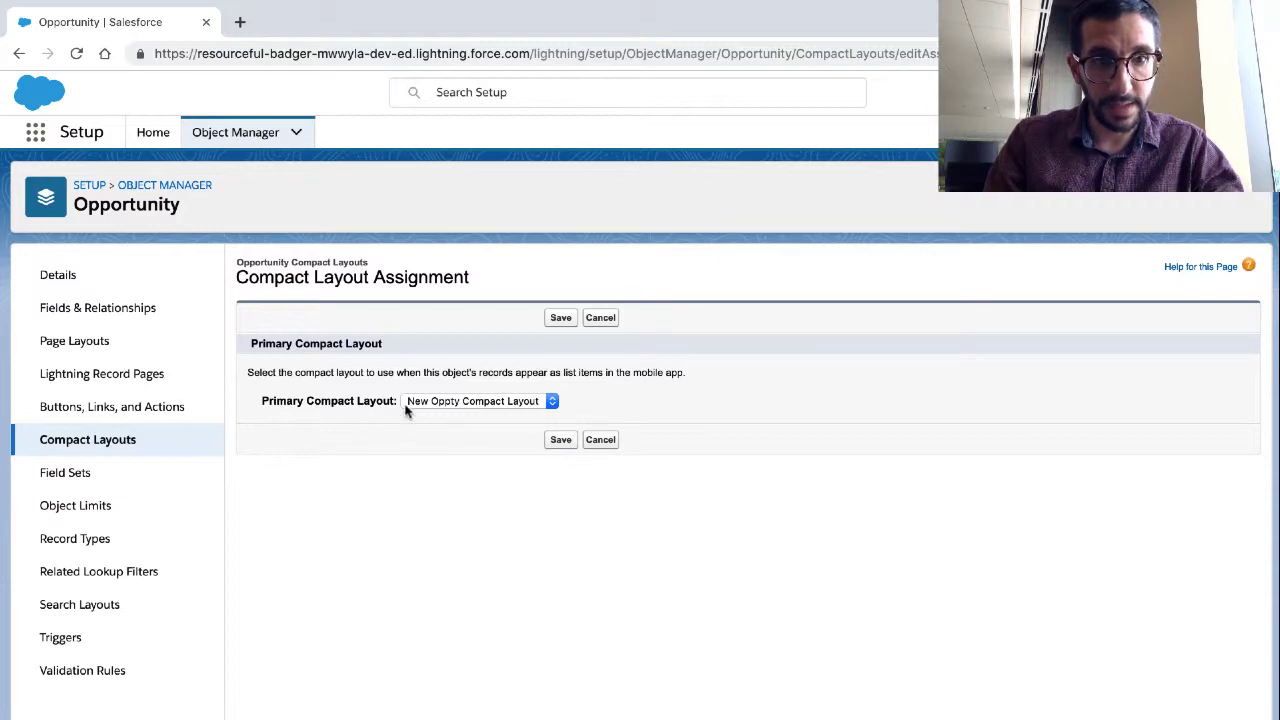
- Save New Oppty Compact Layout as the Opportunity object's primary compact layout, then switch to Trailhead and submit the hands-on challenge for checking
{"action": "left_click", "coordinate": [558, 440]}
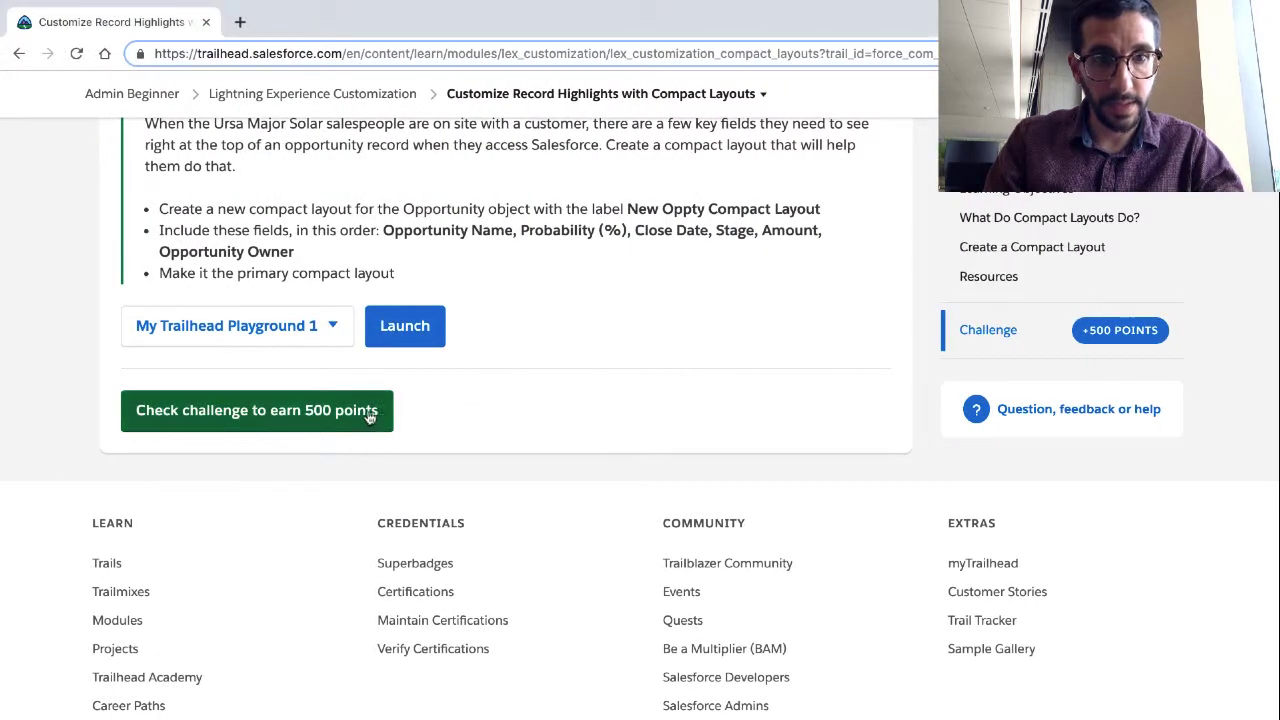
{"action": "left_click", "coordinate": [368, 411]}
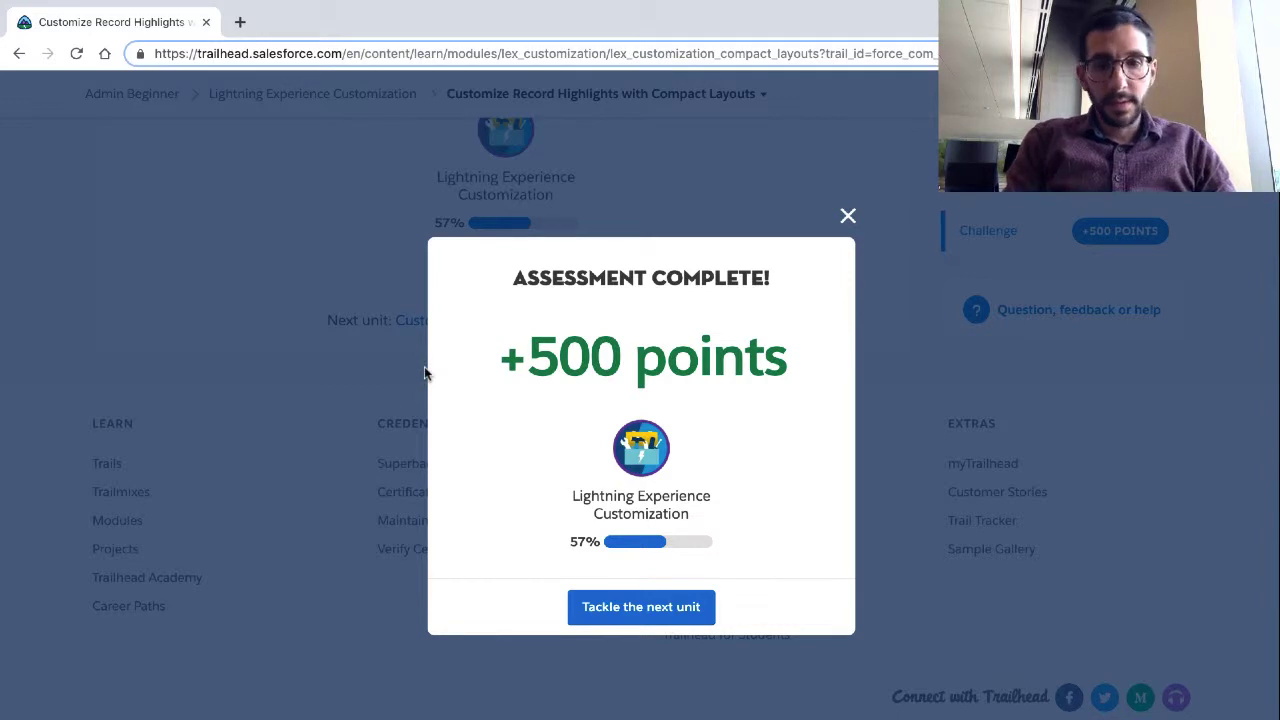
{"action": "left_click", "coordinate": [717, 157]}
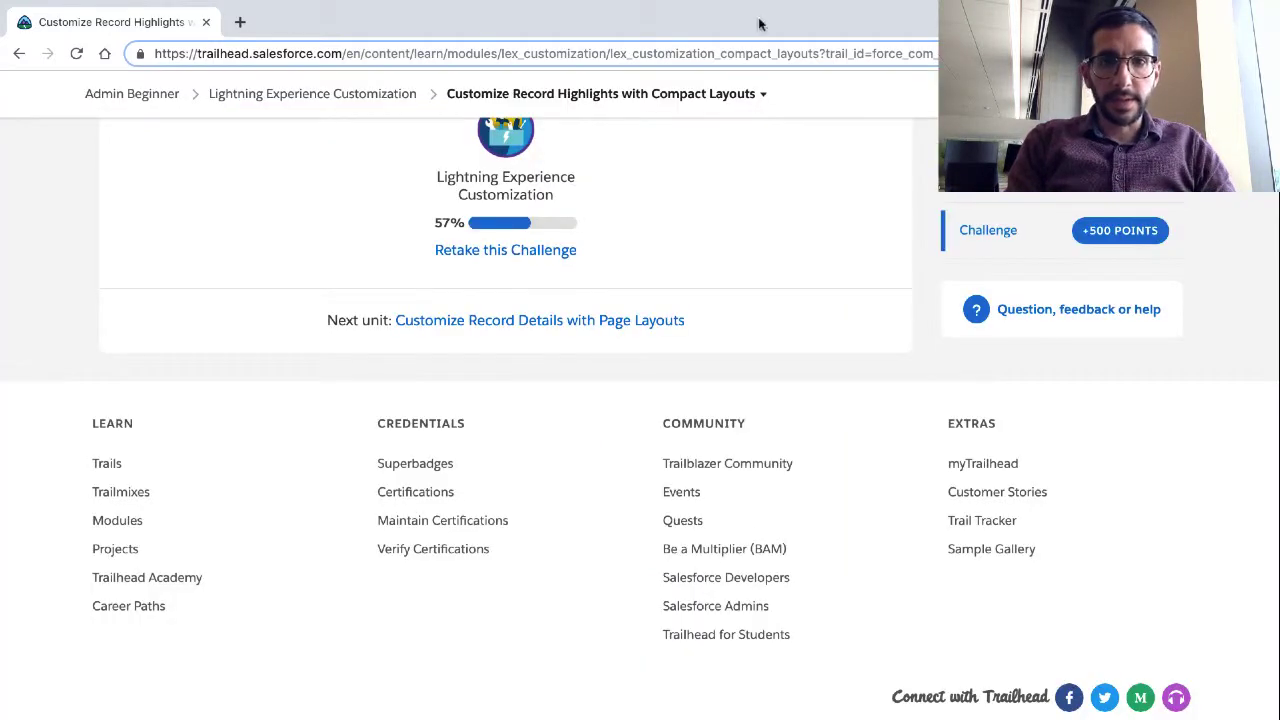
{"action": "mouse_move", "coordinate": [770, 7]}
{"action": "left_click", "coordinate": [814, 10]}
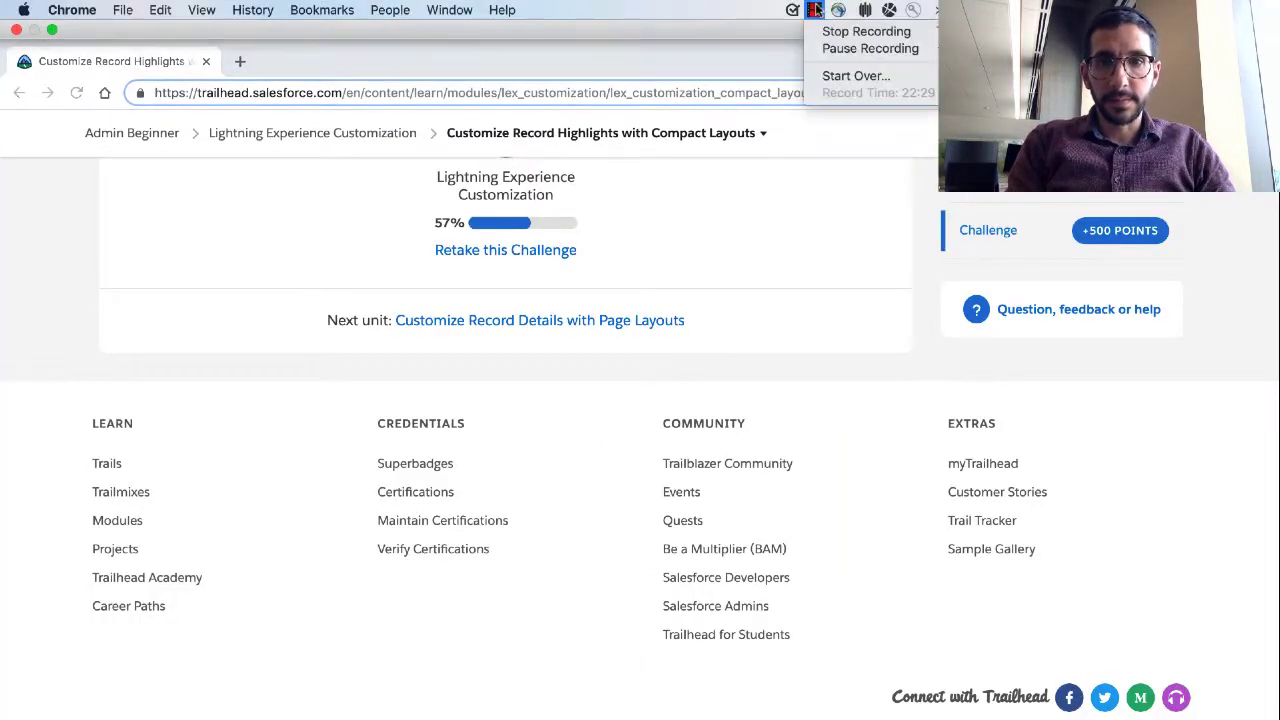